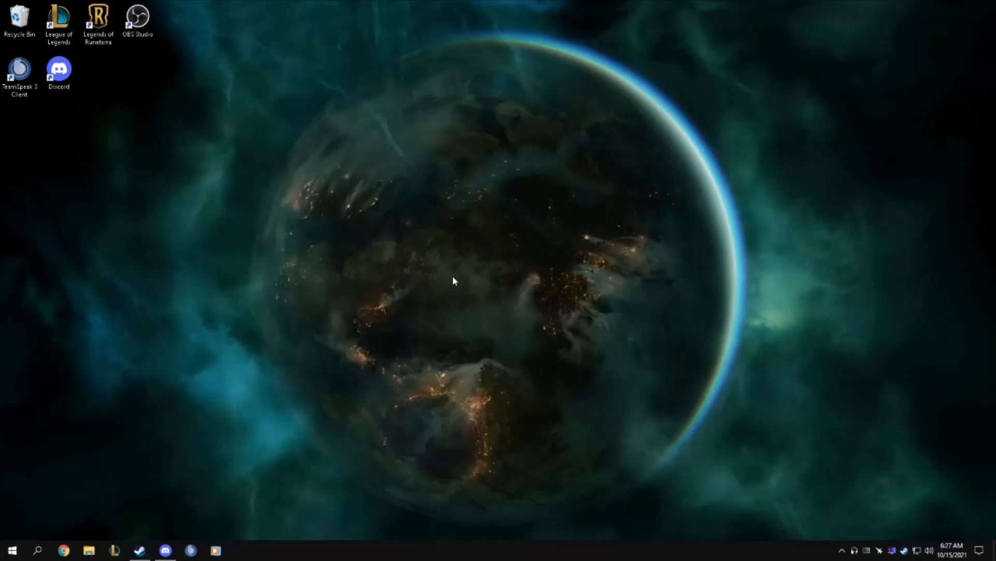
Step: Open the MSI graphics card tuning utility and a second background utility, and move the open window aside
{"action": "left_click", "coordinate": [880, 551]}
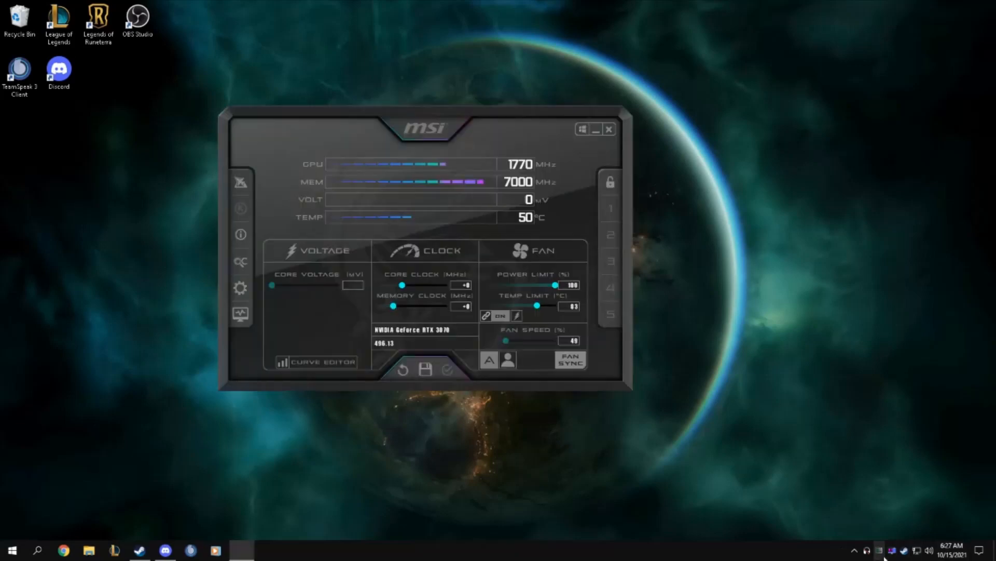
{"action": "left_click", "coordinate": [893, 551]}
{"action": "left_click_drag", "start_coordinate": [558, 72], "coordinate": [811, 59]}
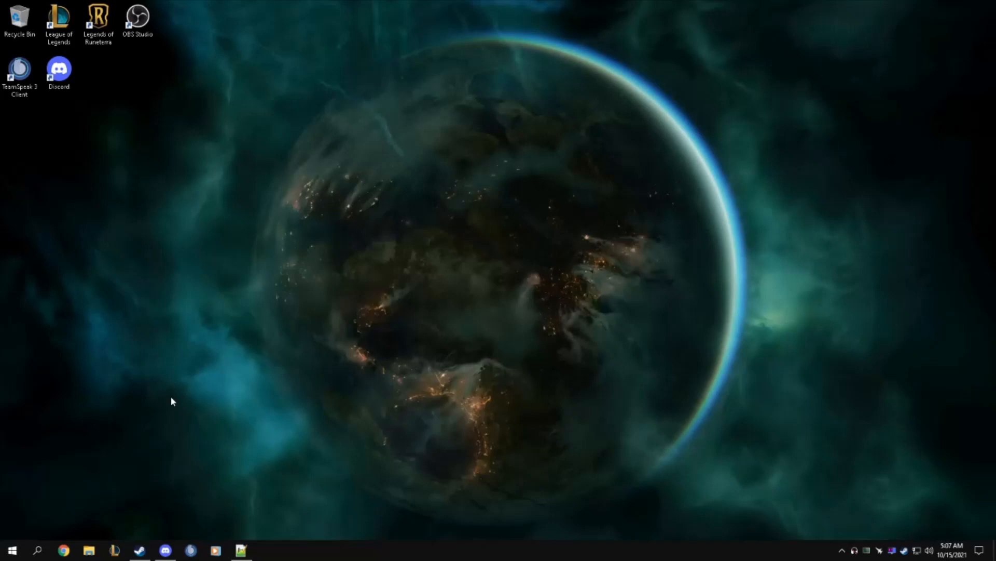
Step: Open GeForce Experience from the NVIDIA settings, check the graphics driver version on its drivers page, and close it
{"action": "left_click", "coordinate": [841, 550]}
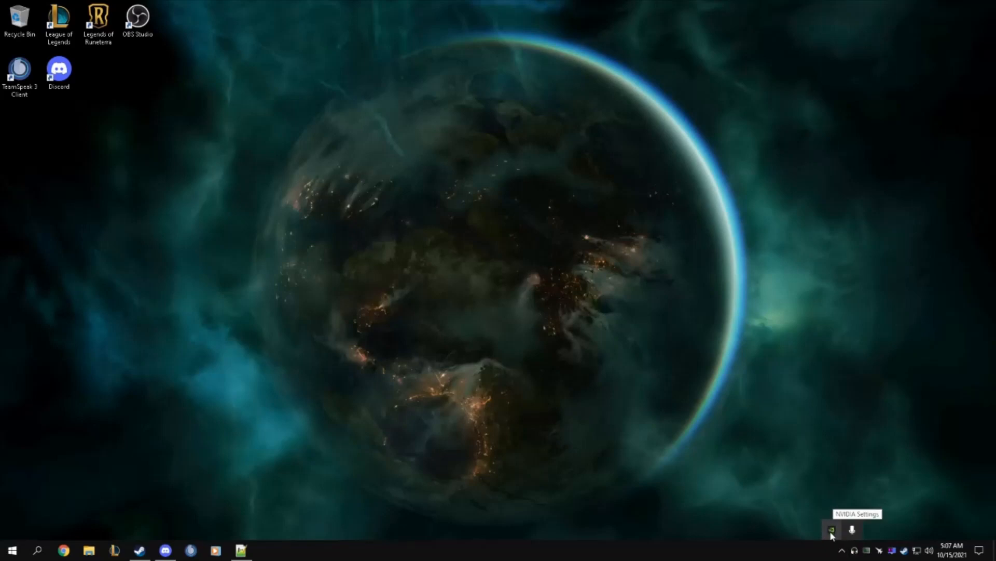
{"action": "right_click", "coordinate": [832, 530]}
{"action": "left_click", "coordinate": [877, 509]}
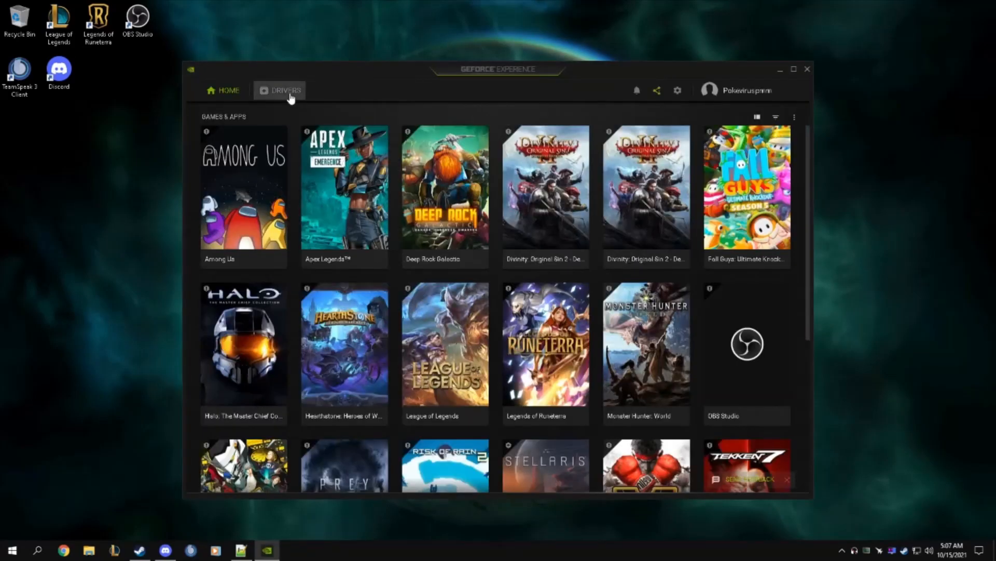
{"action": "left_click", "coordinate": [286, 93]}
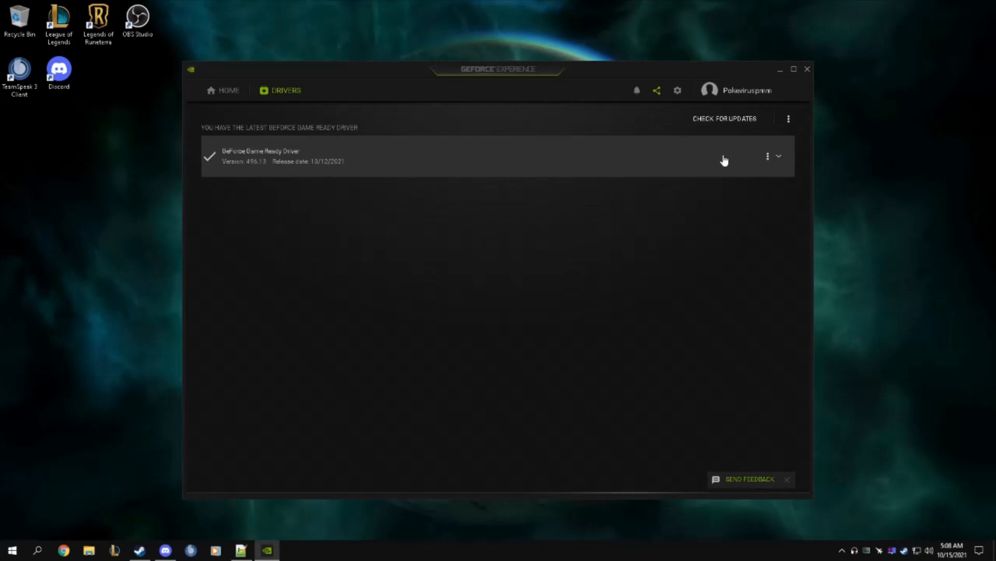
{"action": "left_click", "coordinate": [807, 69]}
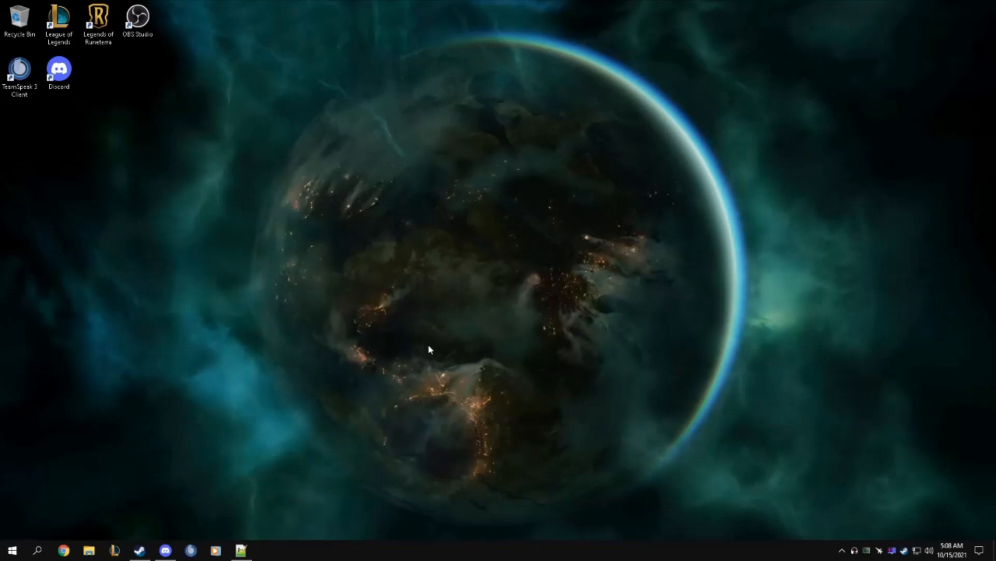
Step: Open the Windows Update page in Windows Settings to check the update status
{"action": "left_click", "coordinate": [12, 550]}
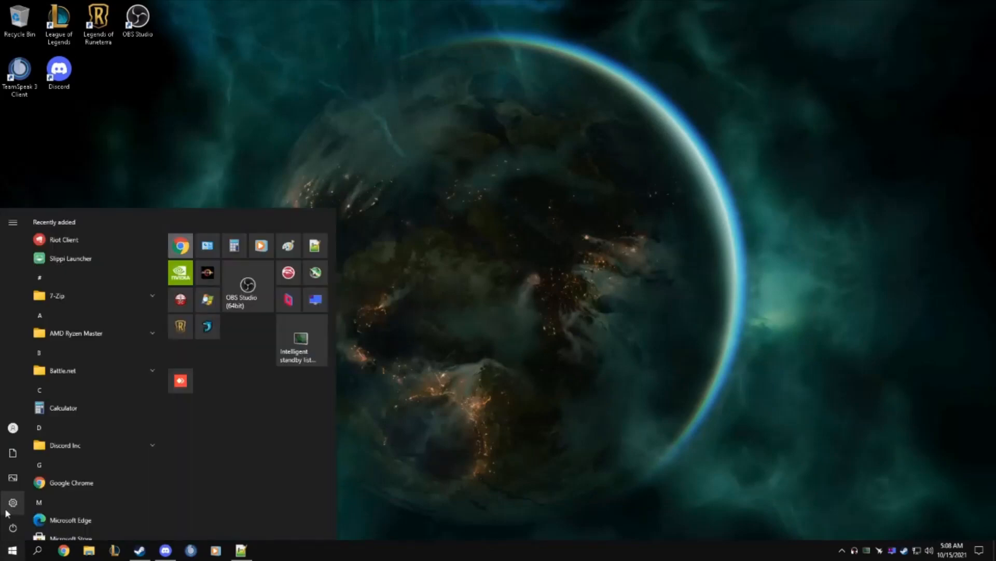
{"action": "left_click", "coordinate": [13, 504]}
{"action": "scroll", "coordinate": [346, 409], "scroll_direction": "down", "scroll_amount": 2}
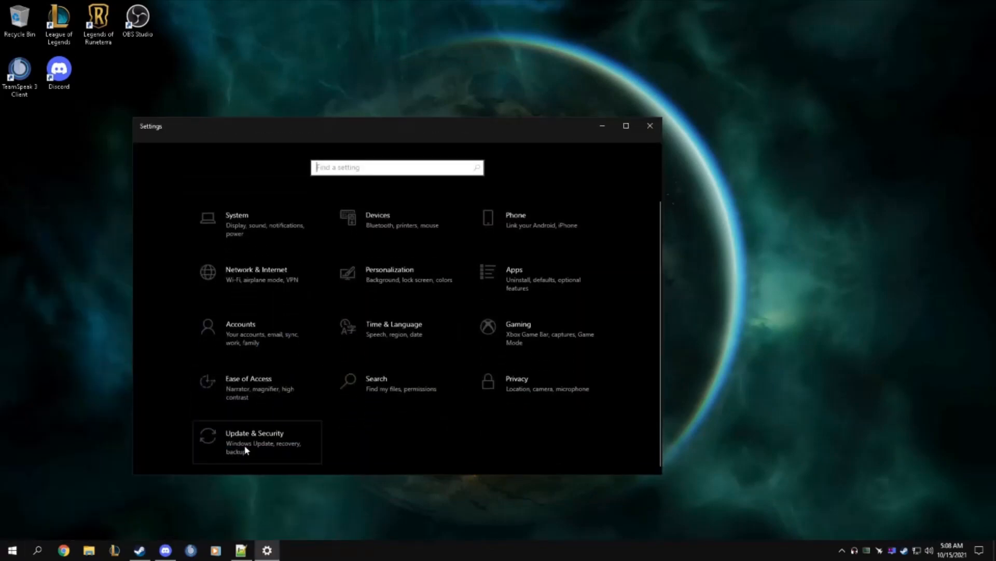
{"action": "left_click", "coordinate": [269, 443]}
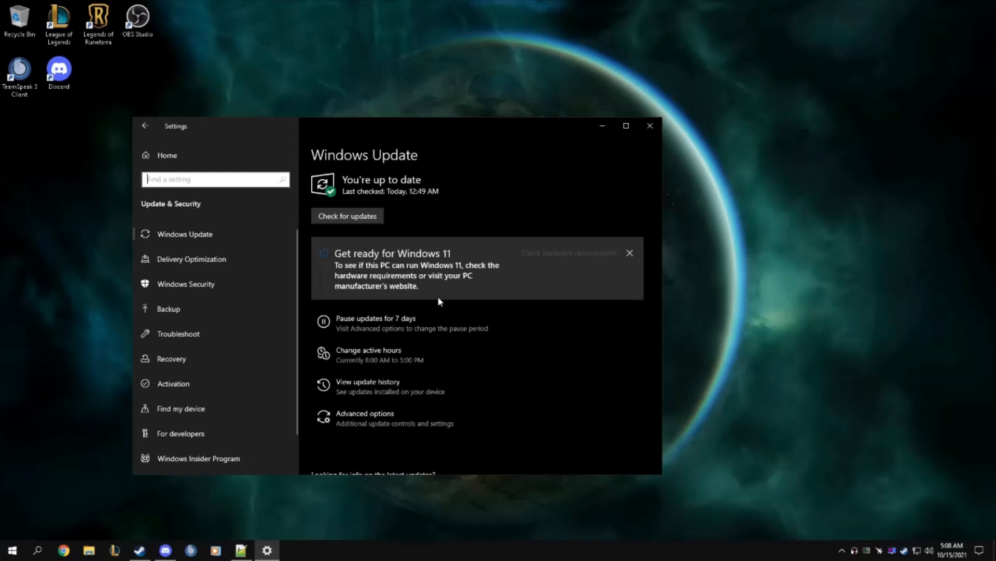
Step: Open the About page of the System settings and check the installed Windows version
{"action": "left_click", "coordinate": [167, 157]}
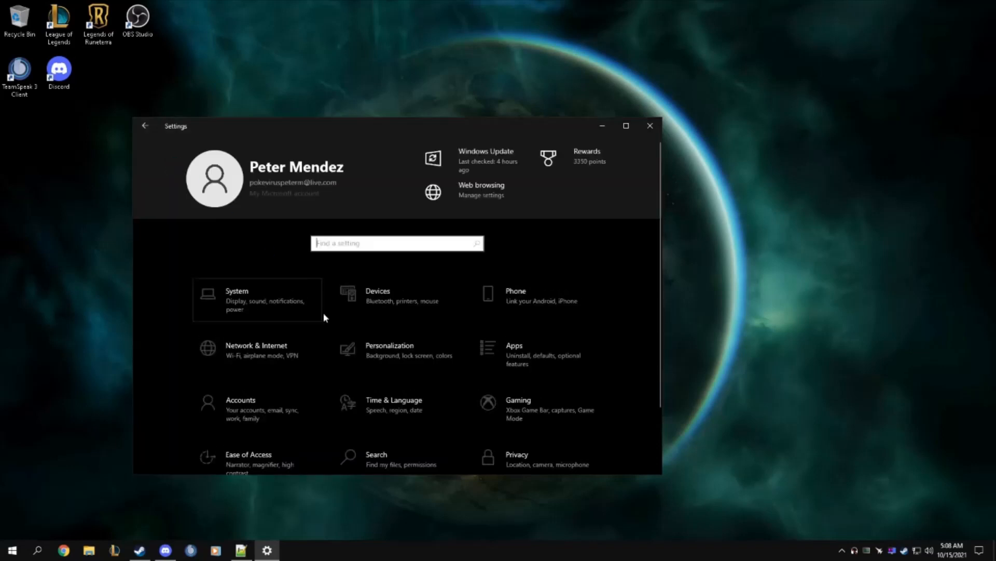
{"action": "left_click", "coordinate": [256, 304]}
{"action": "scroll", "coordinate": [221, 280], "scroll_direction": "down", "scroll_amount": 3}
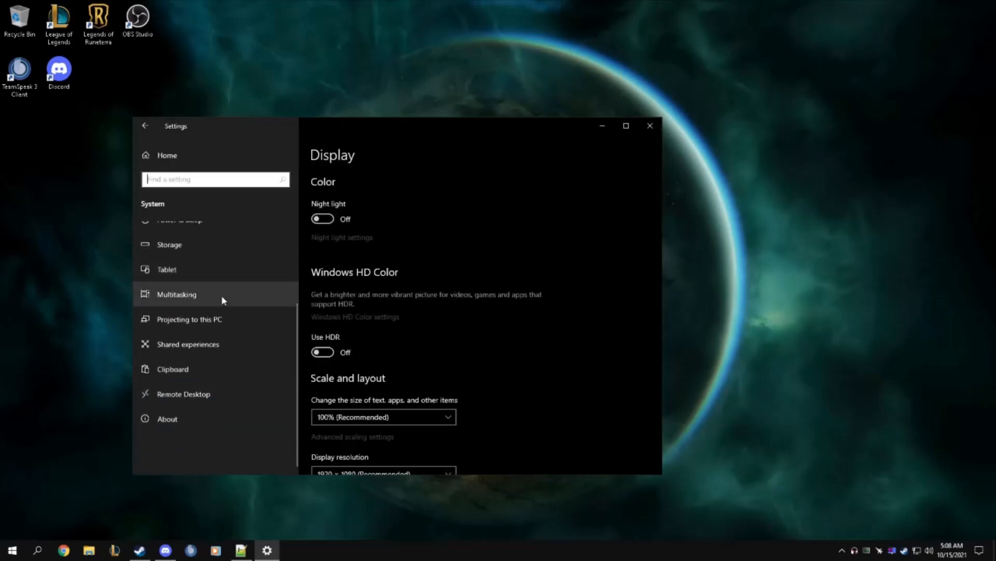
{"action": "left_click", "coordinate": [183, 422]}
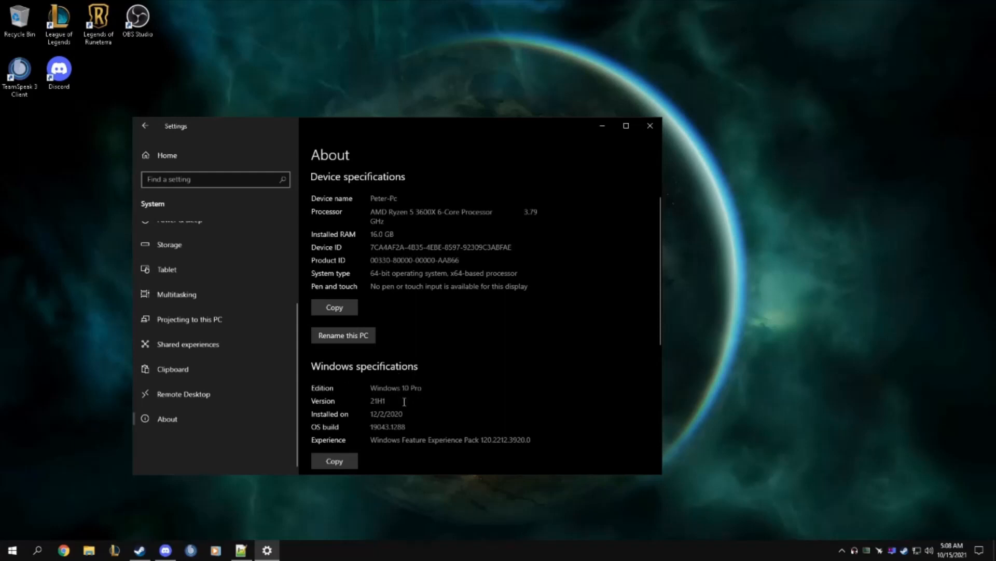
{"action": "left_click_drag", "start_coordinate": [393, 406], "coordinate": [367, 409]}
{"action": "left_click", "coordinate": [423, 409]}
{"action": "left_click", "coordinate": [165, 163]}
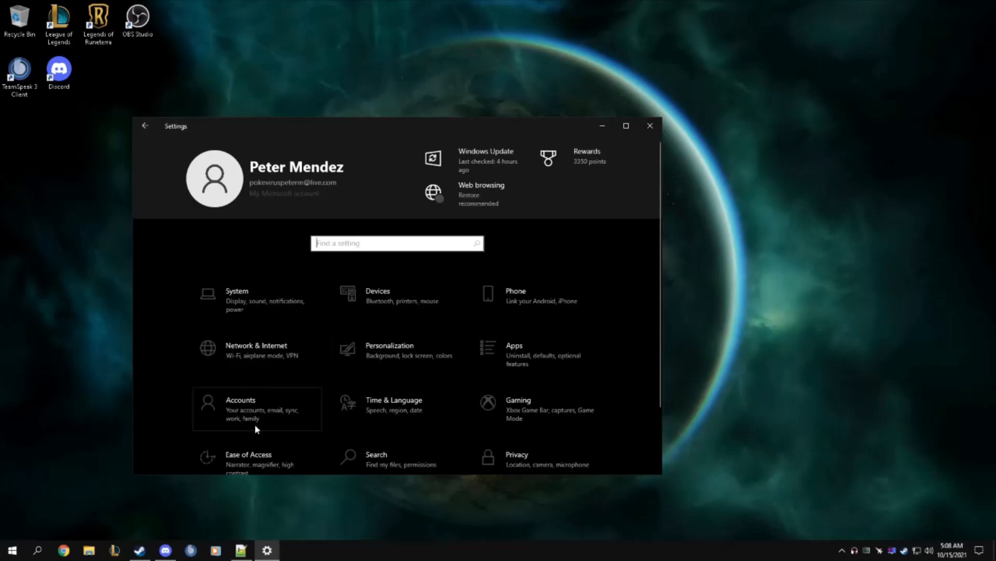
{"action": "left_click", "coordinate": [241, 436]}
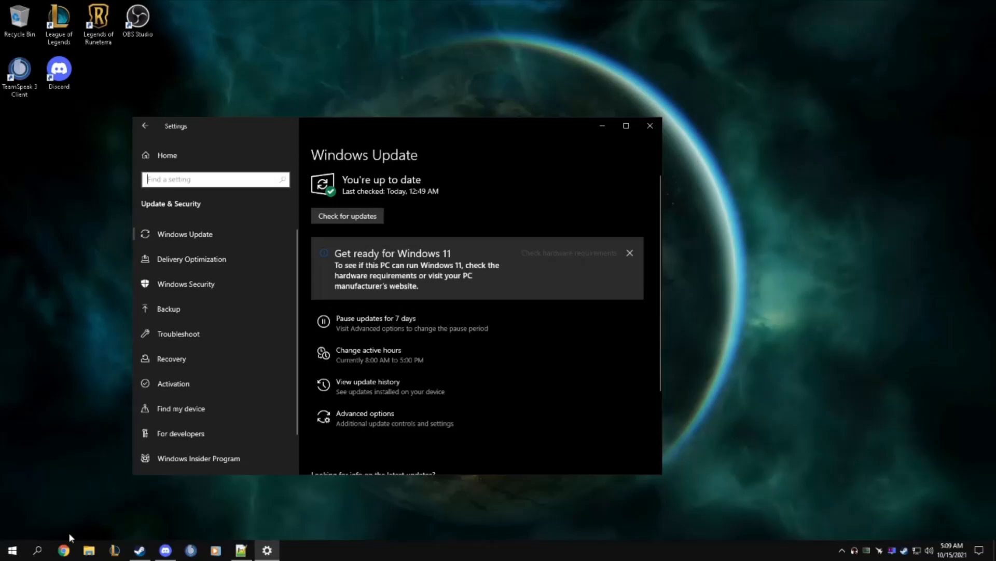
{"action": "left_click", "coordinate": [64, 549]}
{"action": "type", "text": "https://www.microsoft.com/en-us/software-download/windows10"}
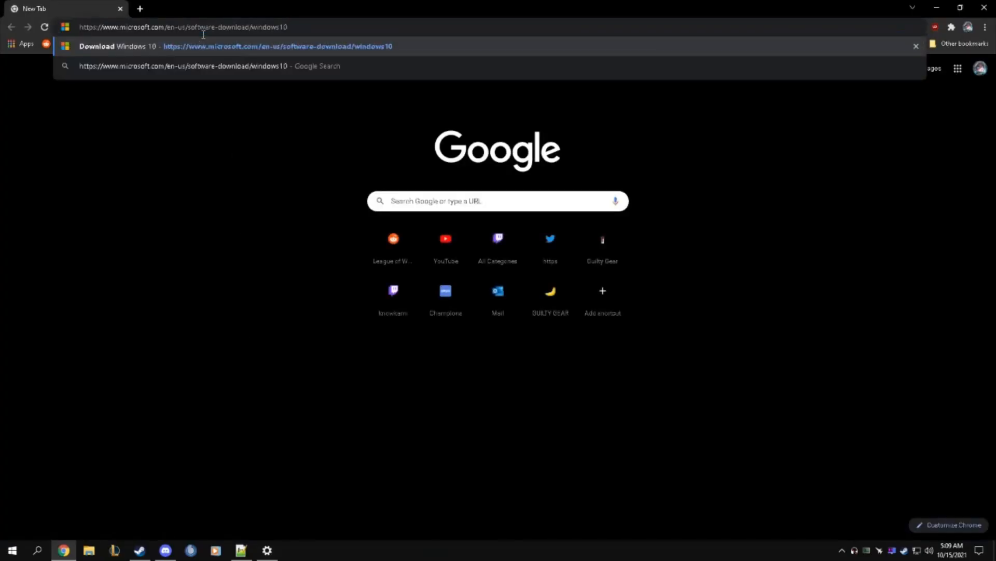
{"action": "key", "text": "Return"}
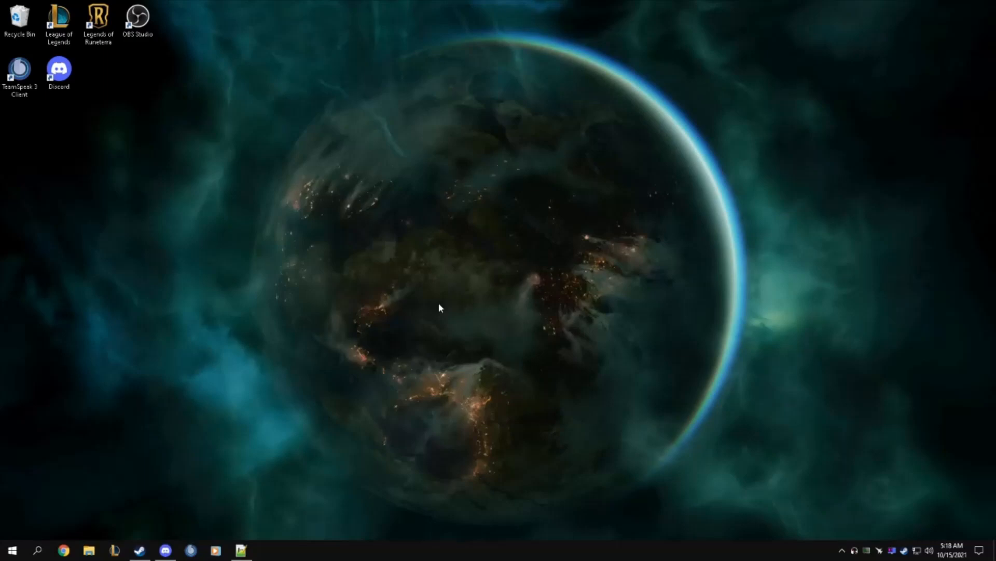
Step: Check the hardware acceleration and background apps options in Chrome's system settings, search the settings for "hardware", and close the browser
{"action": "left_click", "coordinate": [64, 550]}
{"action": "left_click", "coordinate": [985, 27]}
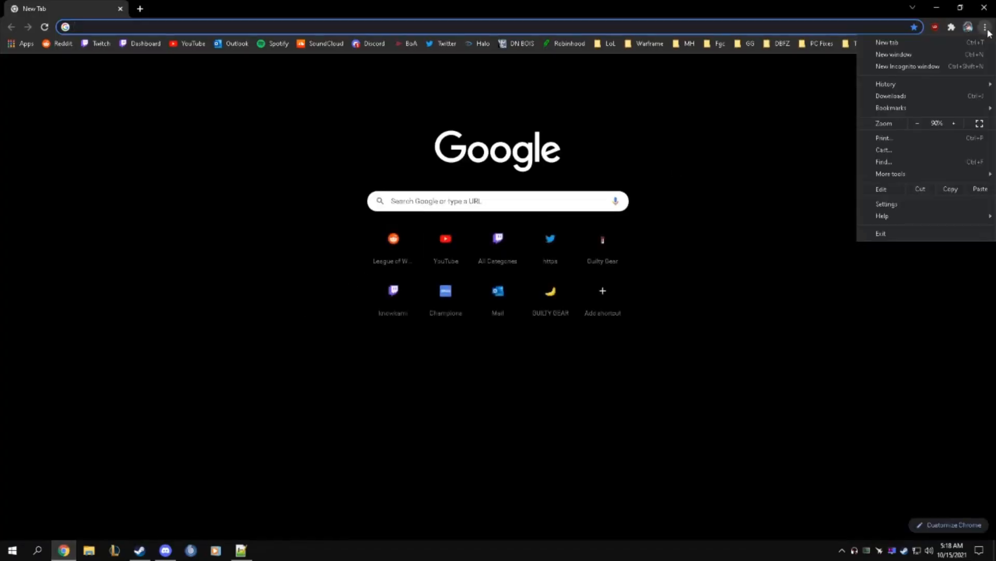
{"action": "left_click", "coordinate": [915, 204]}
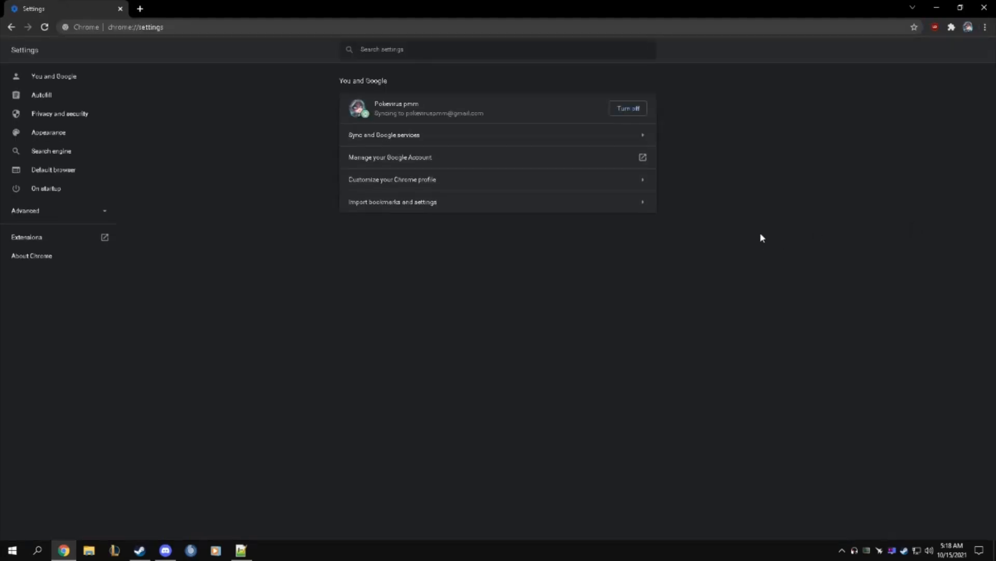
{"action": "left_click", "coordinate": [60, 211]}
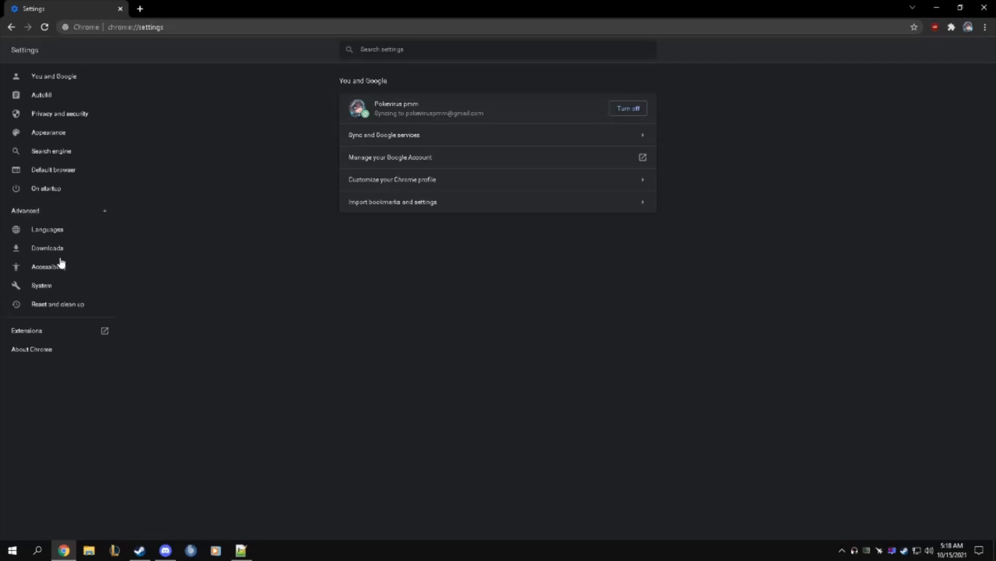
{"action": "left_click", "coordinate": [42, 285]}
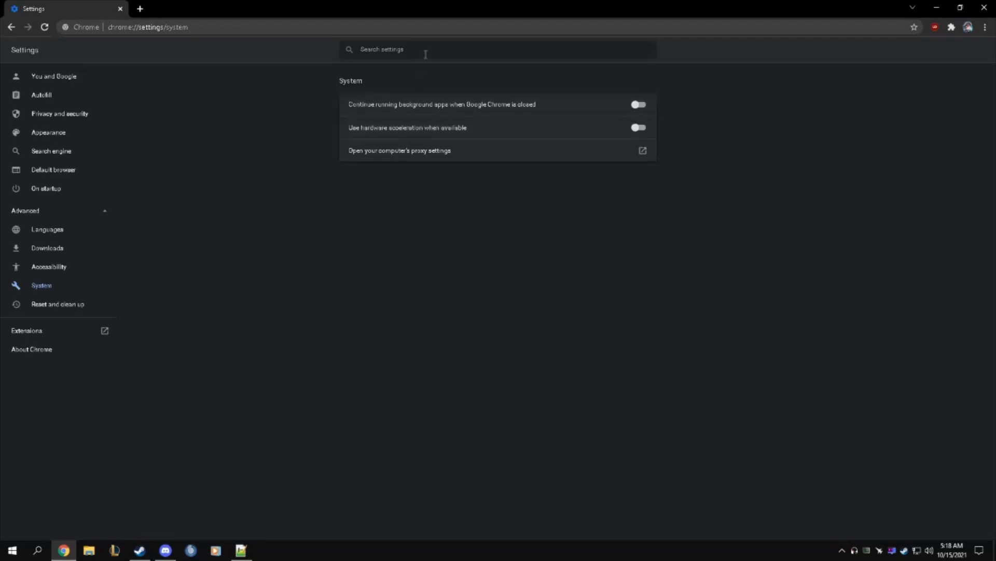
{"action": "type", "text": "hardware"}
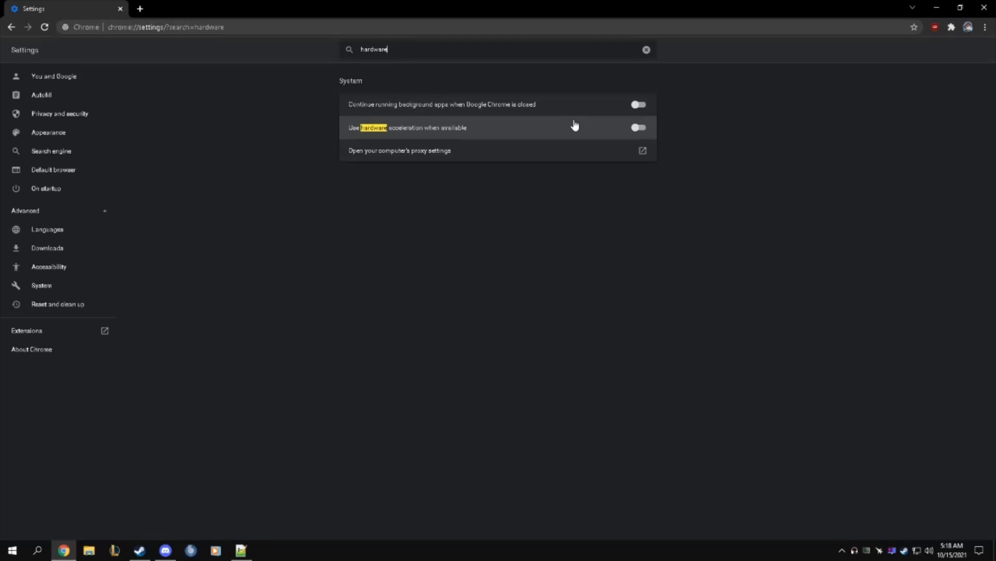
{"action": "left_click", "coordinate": [985, 7]}
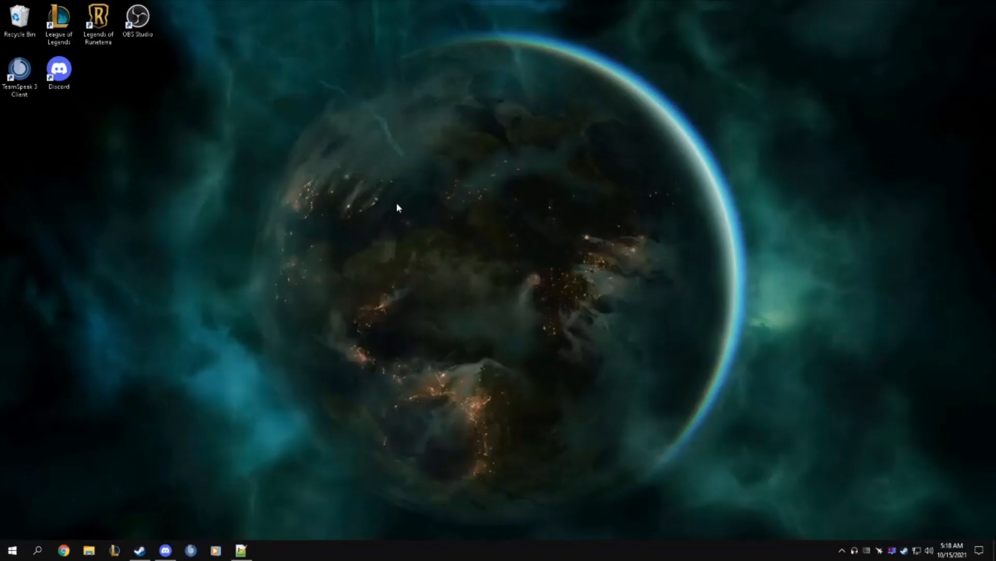
Step: Switch to Discord, check the Game Overlay and Advanced hardware acceleration settings, and minimize the window
{"action": "left_click", "coordinate": [165, 550]}
{"action": "left_click", "coordinate": [447, 403]}
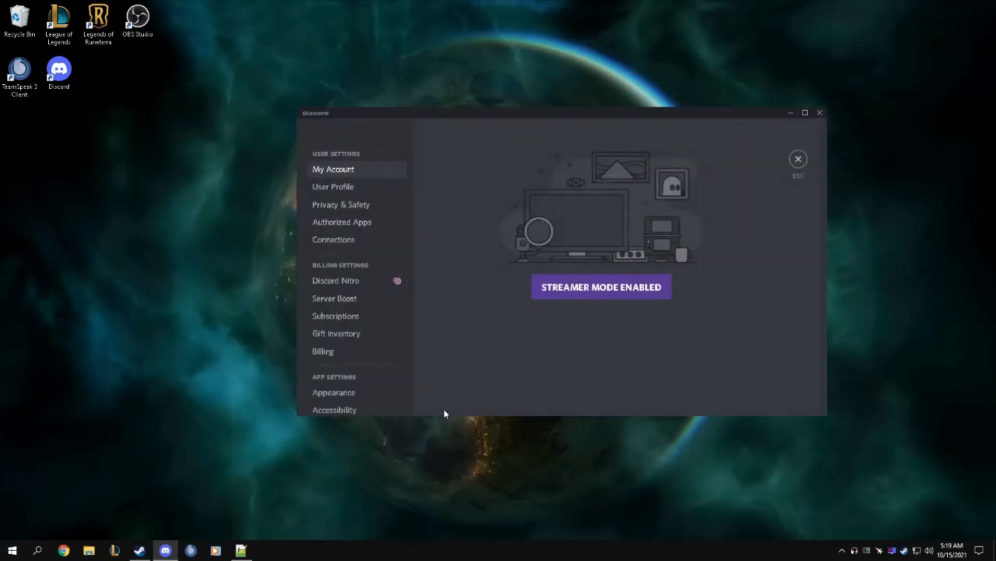
{"action": "scroll", "coordinate": [392, 356], "scroll_direction": "down", "scroll_amount": 5}
{"action": "left_click", "coordinate": [347, 352]}
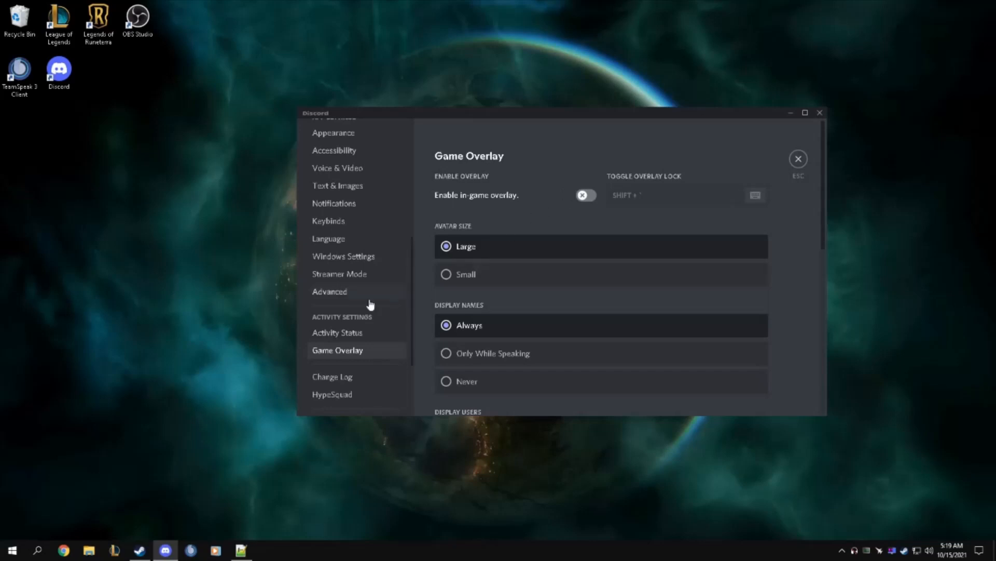
{"action": "left_click", "coordinate": [335, 294]}
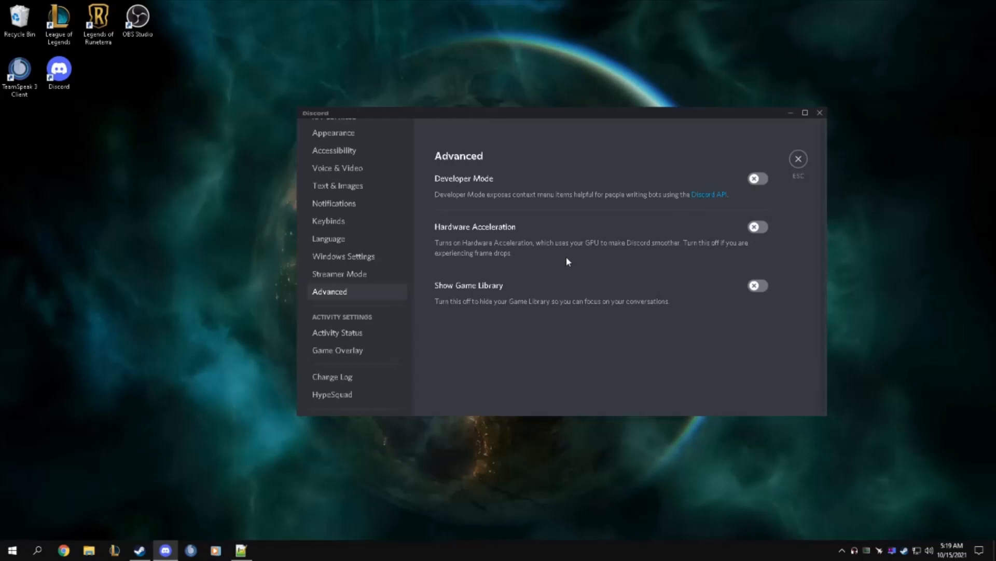
{"action": "left_click", "coordinate": [795, 158]}
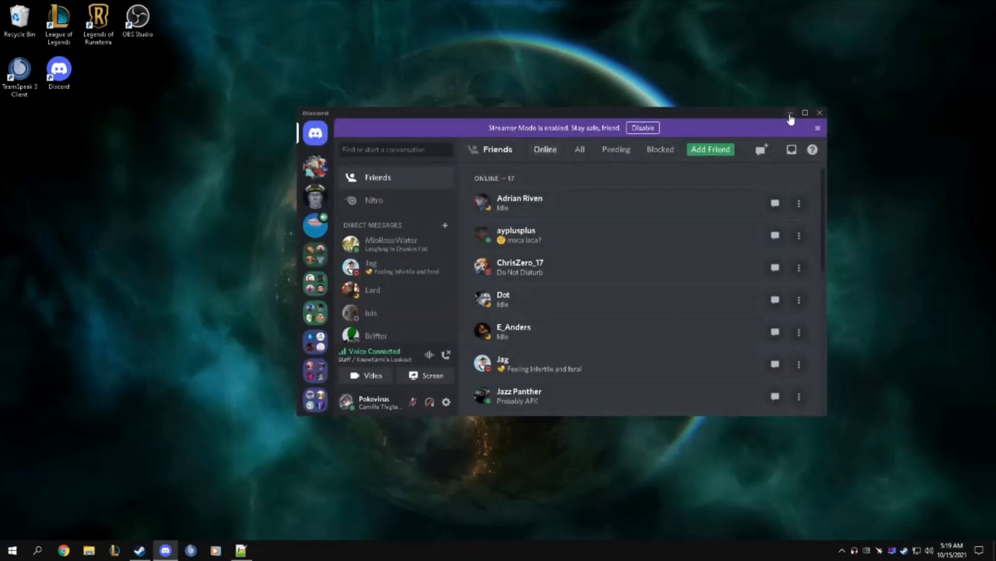
{"action": "left_click", "coordinate": [791, 113]}
Step: Switch to Steam, check the Low Bandwidth Mode and Low Performance Mode options in its Library settings, and confirm the dialog
{"action": "left_click", "coordinate": [146, 553]}
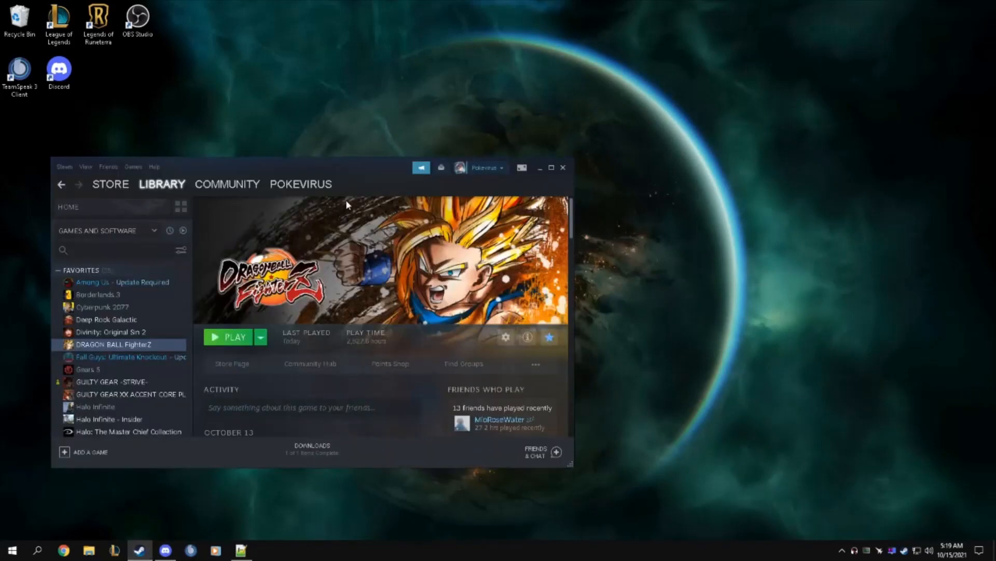
{"action": "left_click", "coordinate": [66, 167]}
{"action": "left_click", "coordinate": [70, 231]}
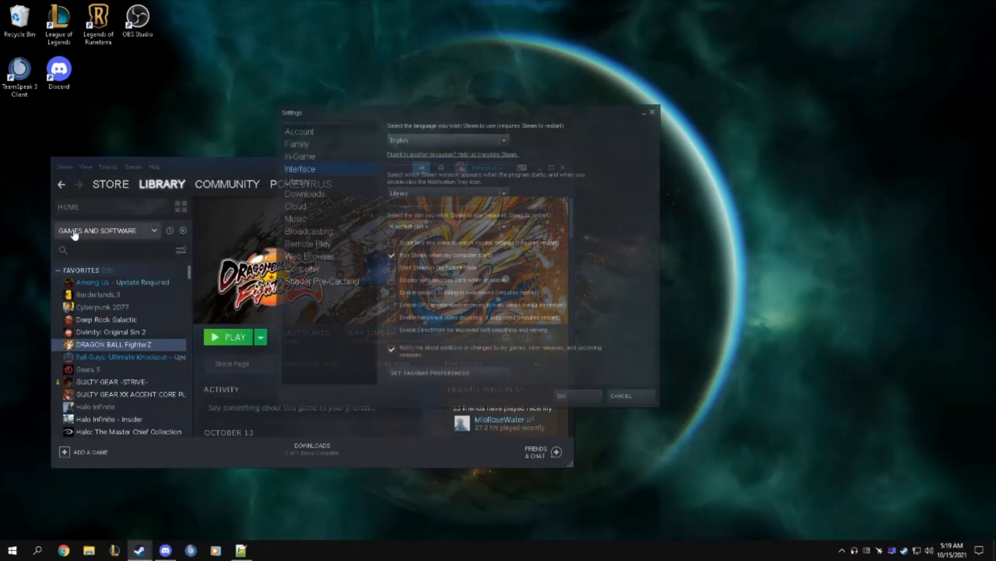
{"action": "left_click", "coordinate": [305, 184]}
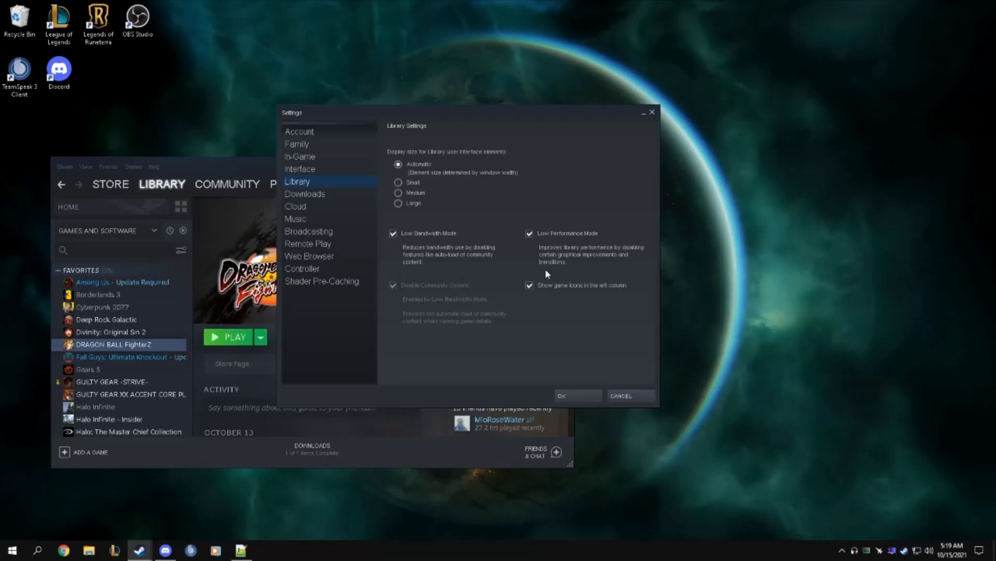
{"action": "left_click", "coordinate": [581, 398]}
Step: Check Steam's Interface settings, including the startup window, GPU accelerated rendering and hardware video decoding options, and confirm the dialog
{"action": "left_click", "coordinate": [62, 166]}
{"action": "left_click", "coordinate": [63, 231]}
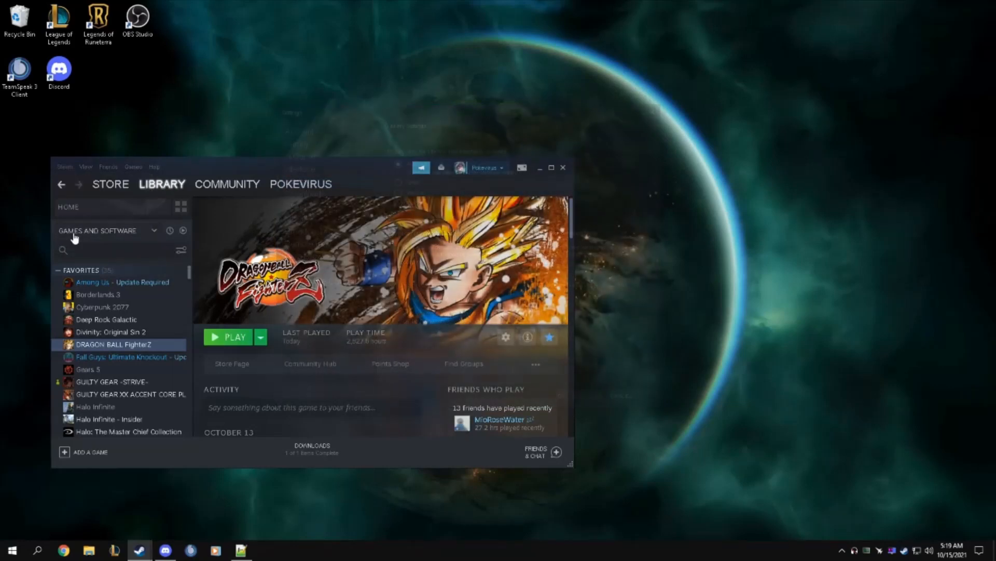
{"action": "left_click", "coordinate": [303, 169]}
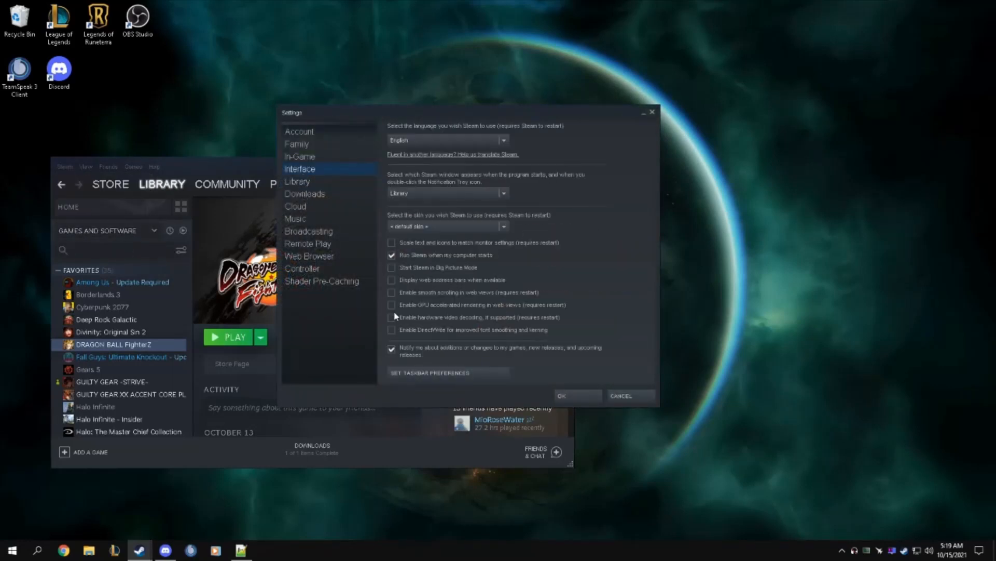
{"action": "left_click", "coordinate": [428, 195]}
{"action": "left_click", "coordinate": [429, 197]}
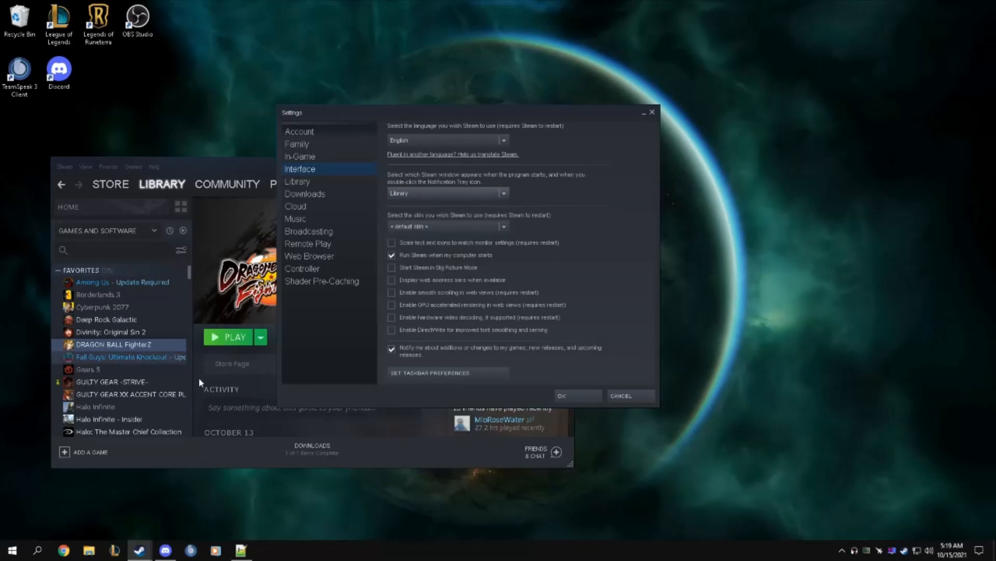
{"action": "left_click", "coordinate": [179, 441]}
{"action": "left_click", "coordinate": [456, 127]}
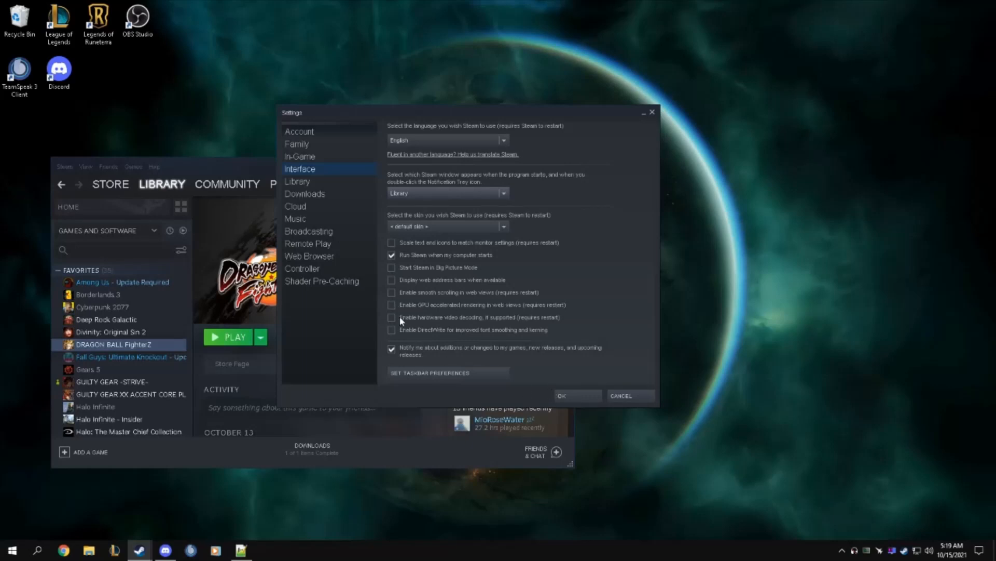
{"action": "left_click", "coordinate": [576, 396]}
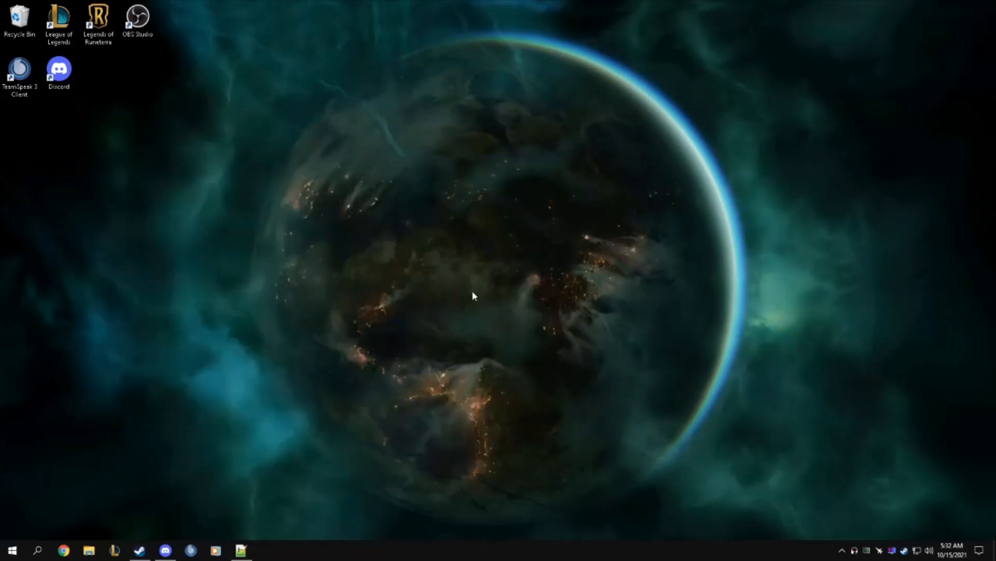
Step: Open Task Manager, check the startup status of Steam and the other startup apps, and close the window
{"action": "right_click", "coordinate": [496, 551]}
{"action": "left_click", "coordinate": [537, 509]}
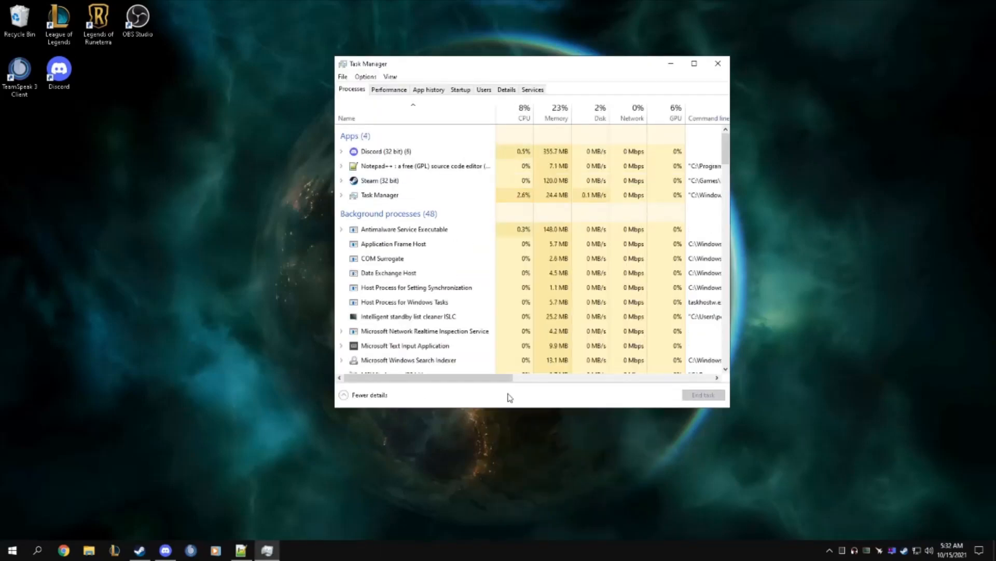
{"action": "left_click", "coordinate": [461, 90]}
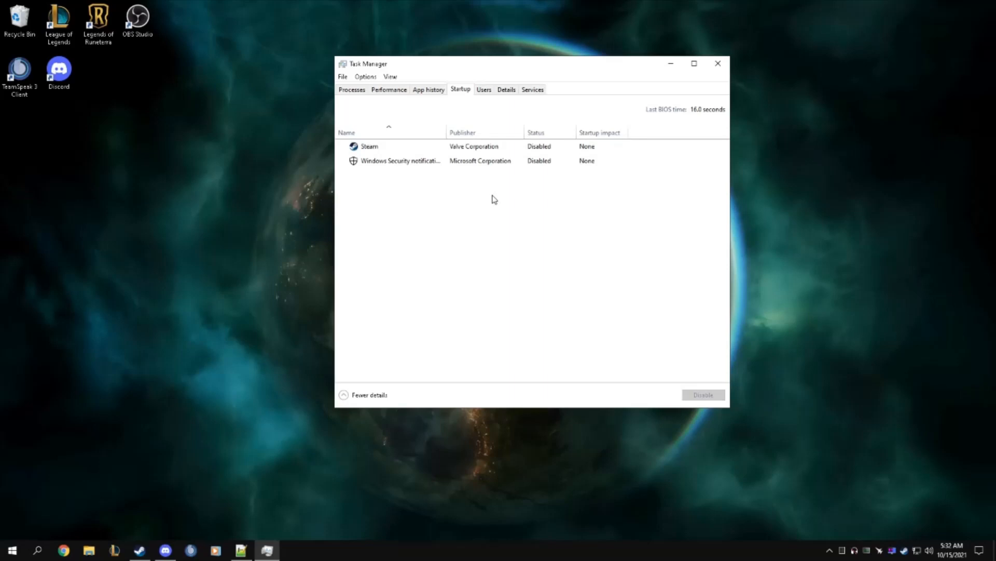
{"action": "right_click", "coordinate": [482, 149]}
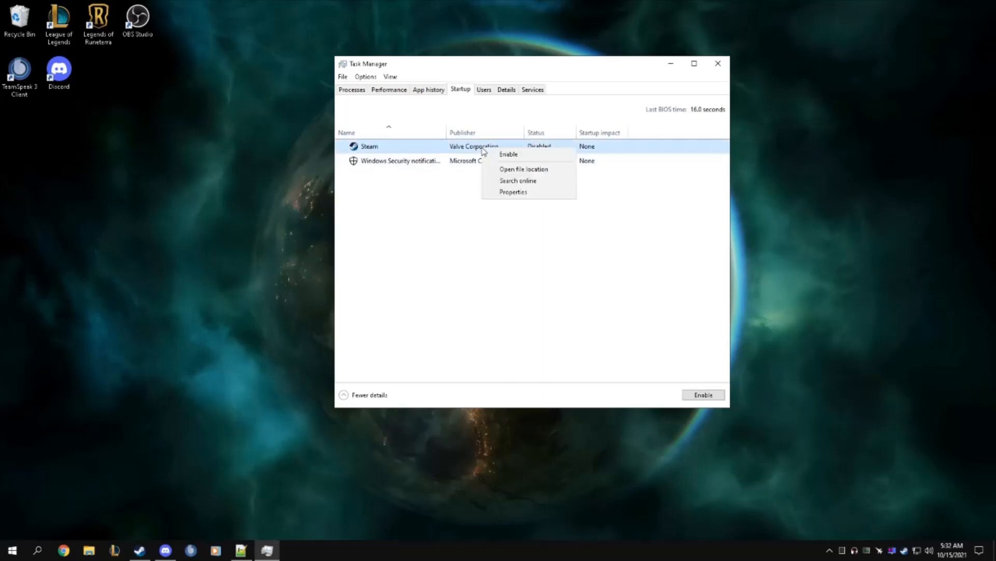
{"action": "left_click", "coordinate": [611, 268]}
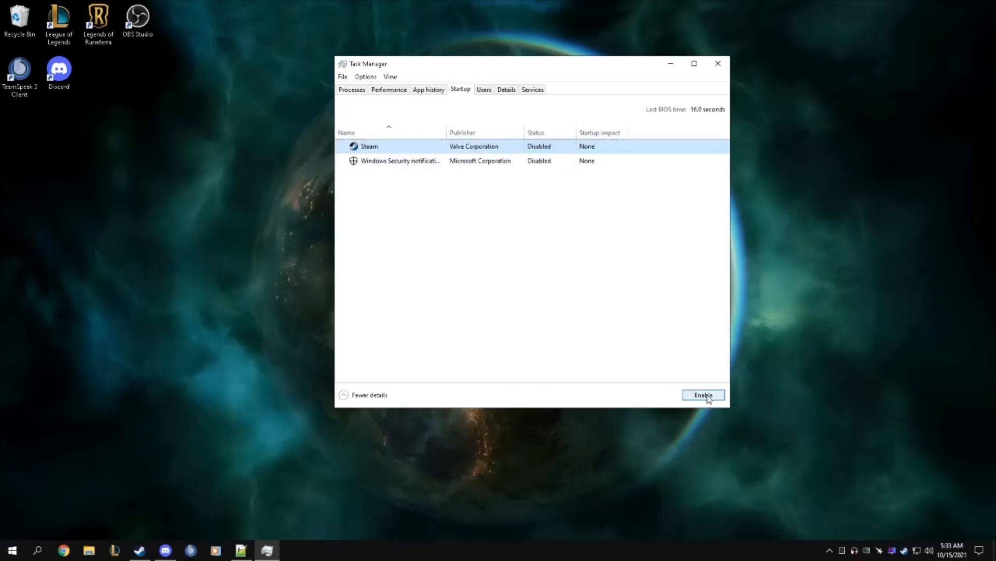
{"action": "left_click", "coordinate": [717, 65]}
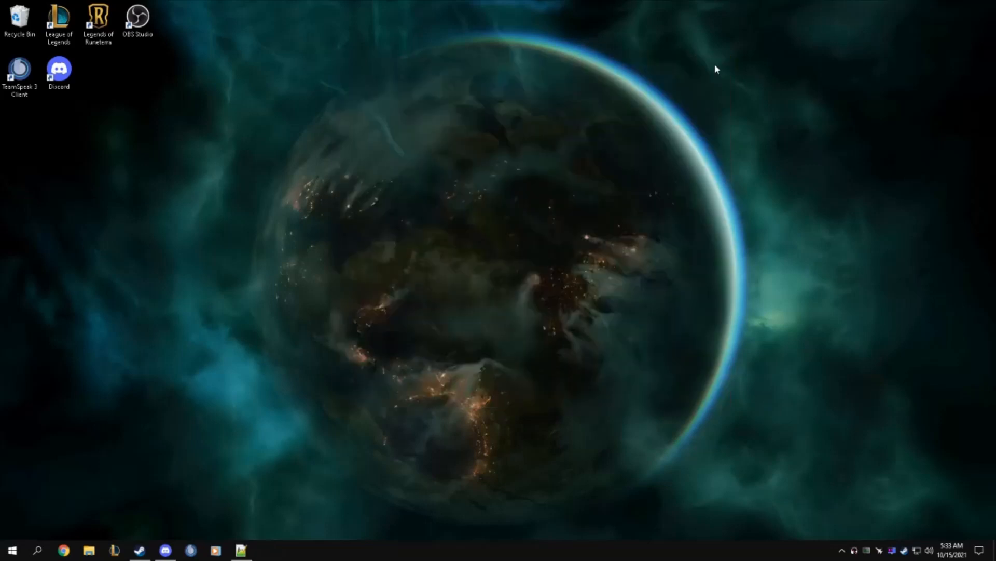
Step: Open Windows Settings and check the Xbox Game Bar and Captures options in the Gaming category
{"action": "left_click", "coordinate": [13, 550]}
{"action": "left_click", "coordinate": [12, 507]}
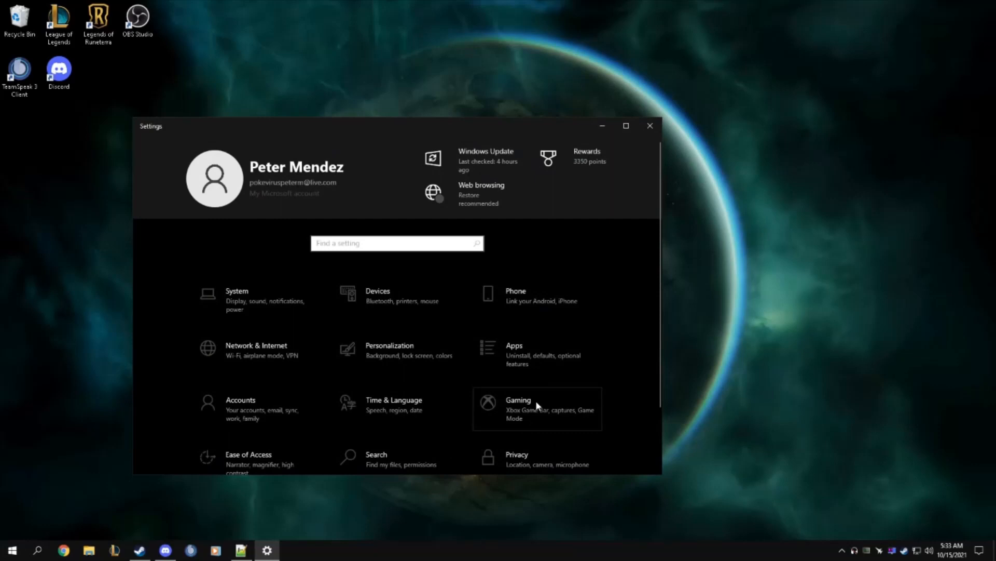
{"action": "left_click", "coordinate": [537, 405]}
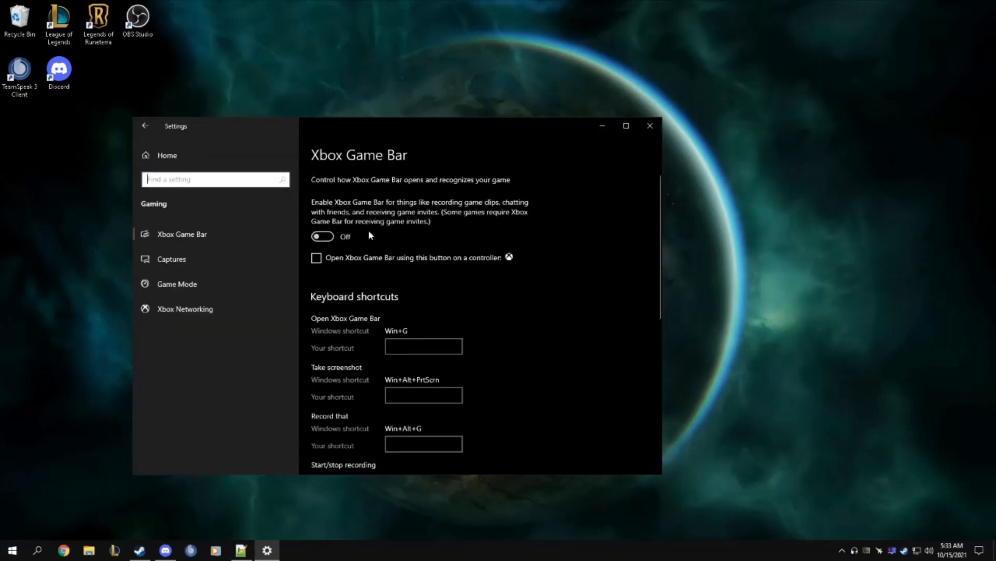
{"action": "left_click", "coordinate": [202, 264]}
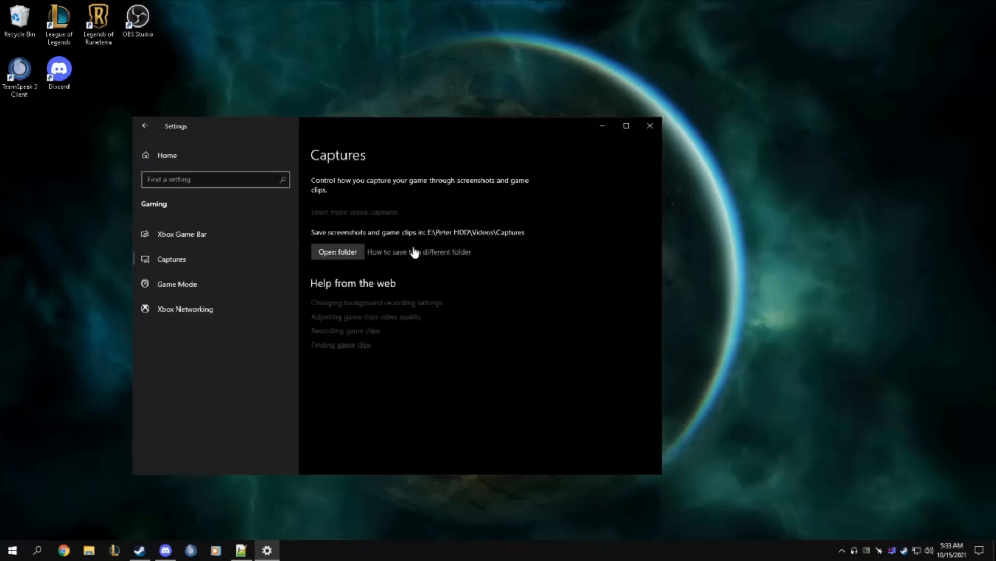
Step: Search Windows Settings for "backg", review which apps may run in the background, and close Settings
{"action": "left_click", "coordinate": [155, 155]}
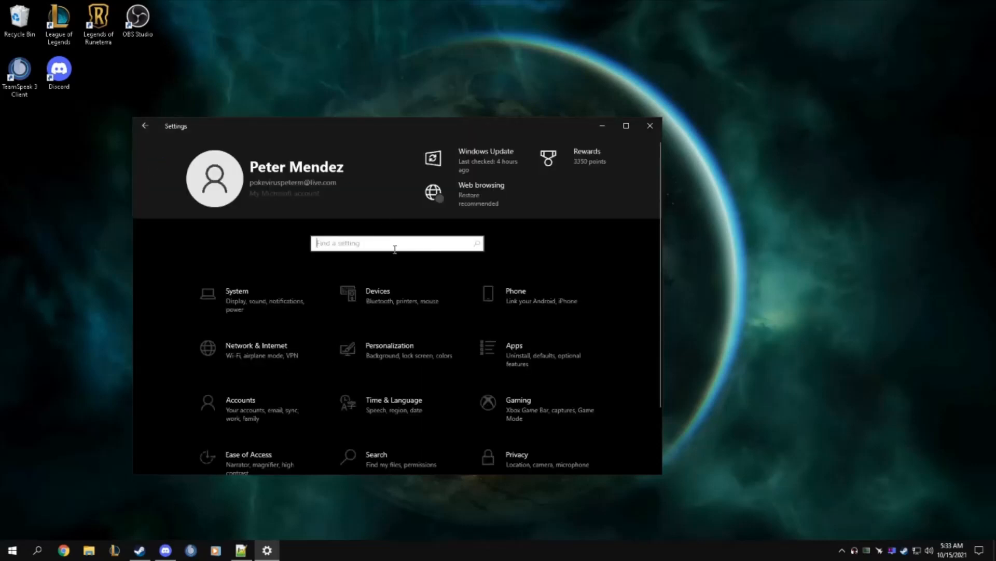
{"action": "type", "text": "backg"}
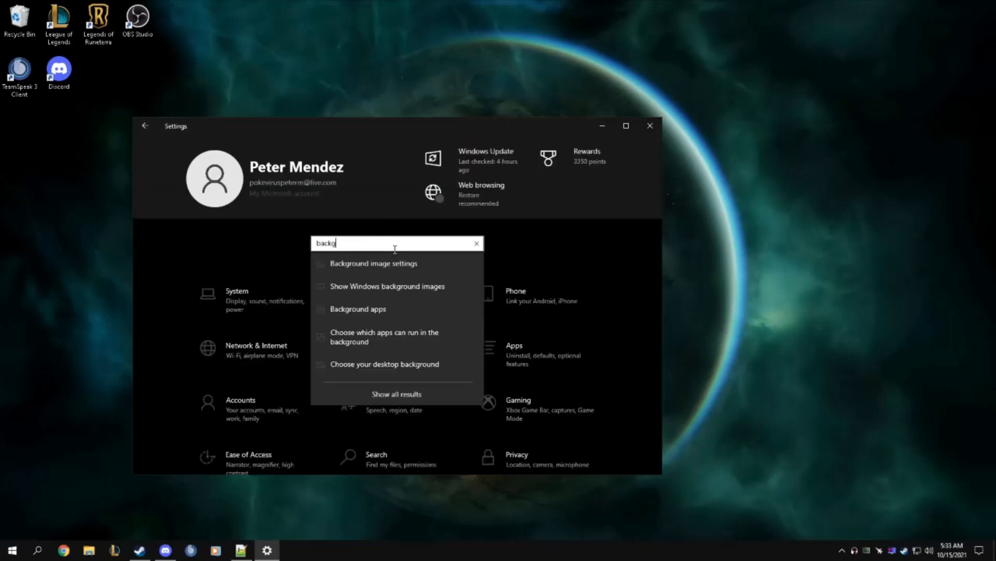
{"action": "left_click", "coordinate": [381, 310]}
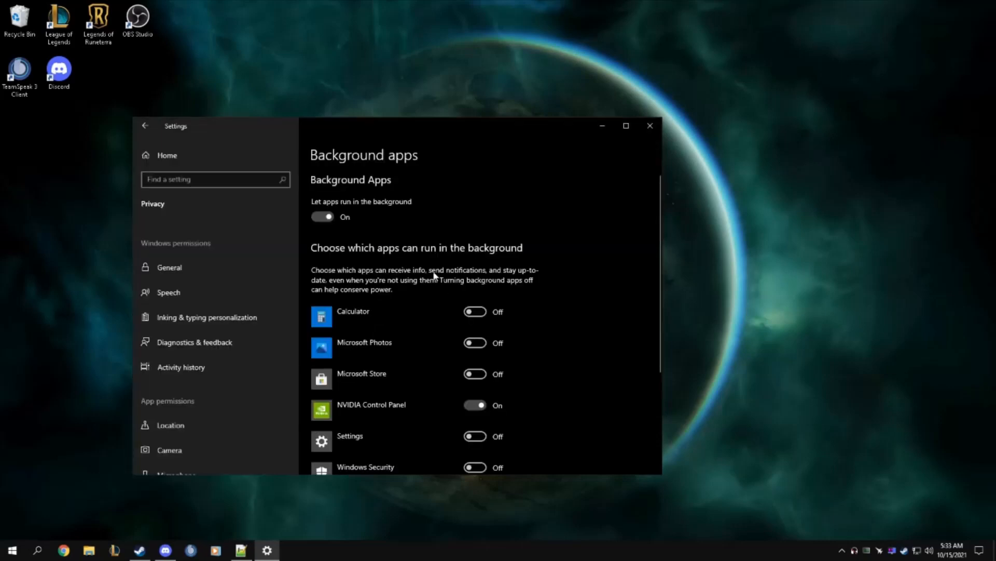
{"action": "scroll", "coordinate": [434, 275], "scroll_direction": "down", "scroll_amount": 2}
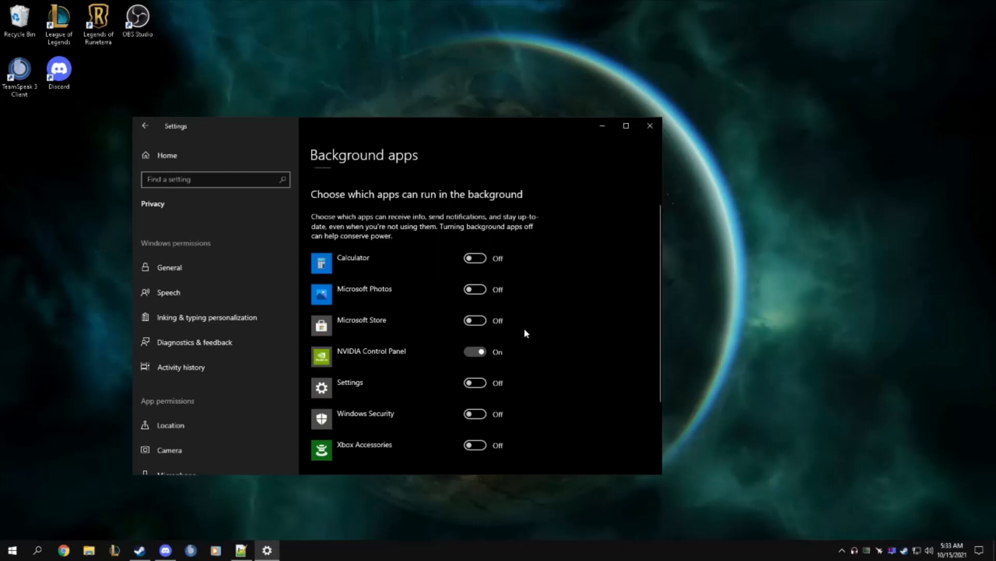
{"action": "left_click", "coordinate": [651, 126]}
Step: Open NVIDIA GeForce Experience, check its driver page, and return to the games overview
{"action": "left_click", "coordinate": [842, 550]}
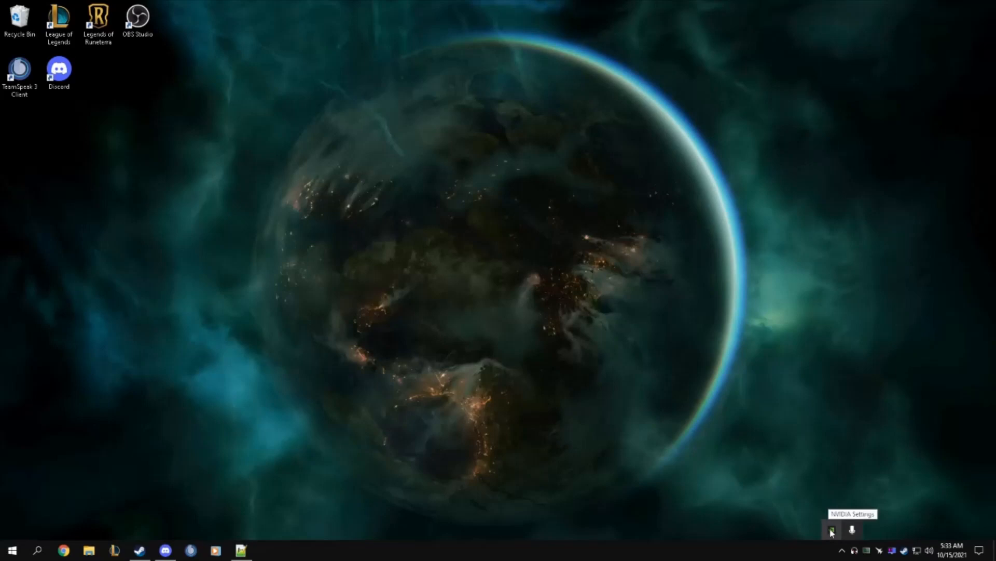
{"action": "right_click", "coordinate": [833, 530]}
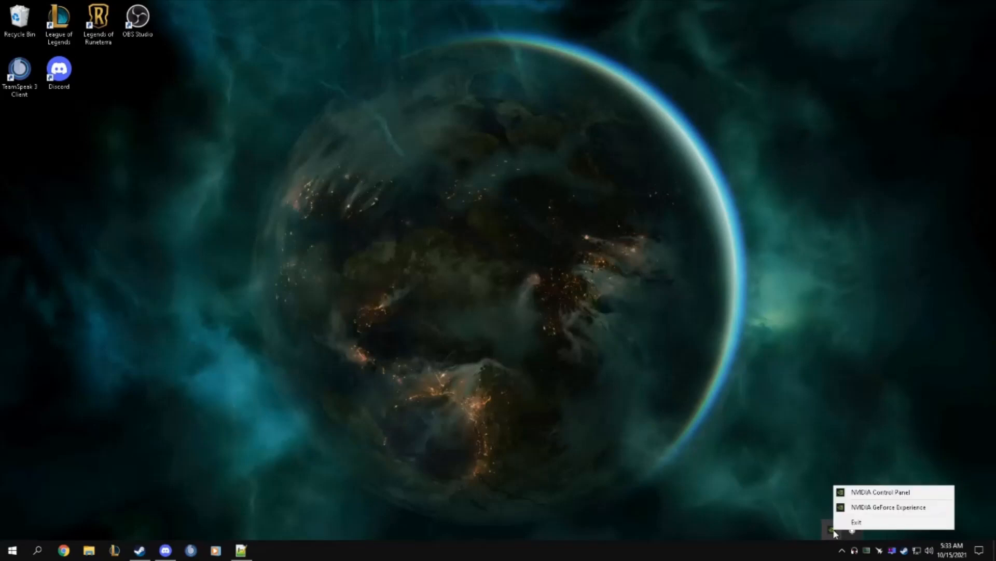
{"action": "left_click", "coordinate": [860, 510]}
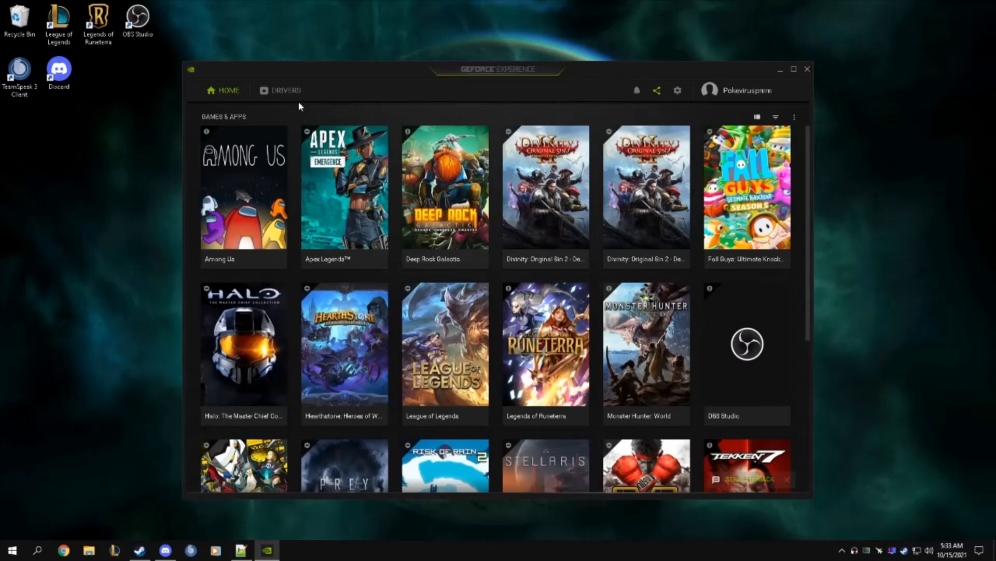
{"action": "left_click", "coordinate": [289, 91]}
{"action": "left_click", "coordinate": [228, 92]}
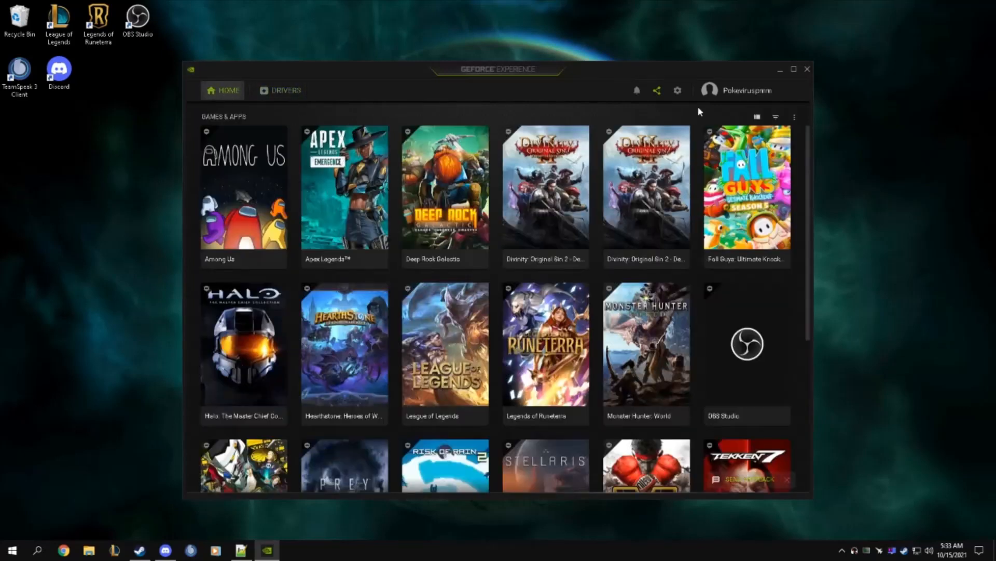
Step: Check the GeForce Experience settings, including the automatic optimization option for newly added games and the general options
{"action": "left_click", "coordinate": [677, 90]}
{"action": "left_click", "coordinate": [233, 177]}
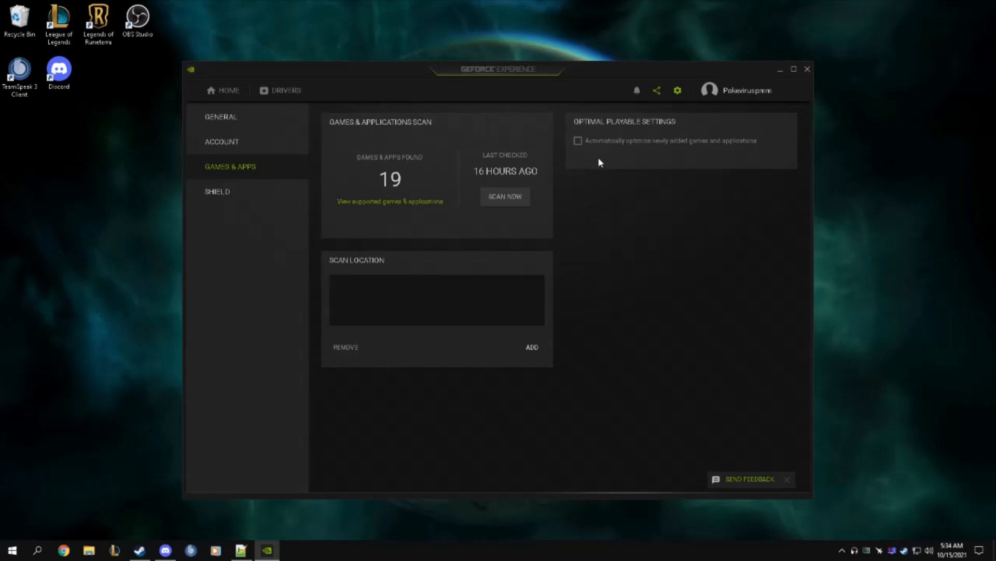
{"action": "left_click", "coordinate": [233, 127]}
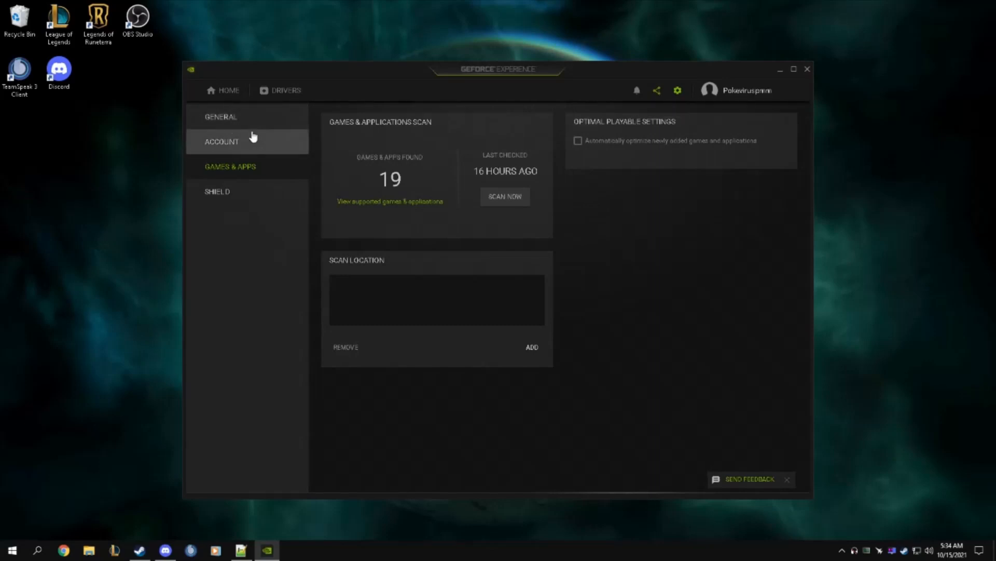
{"action": "scroll", "coordinate": [444, 379], "scroll_direction": "down", "scroll_amount": 2}
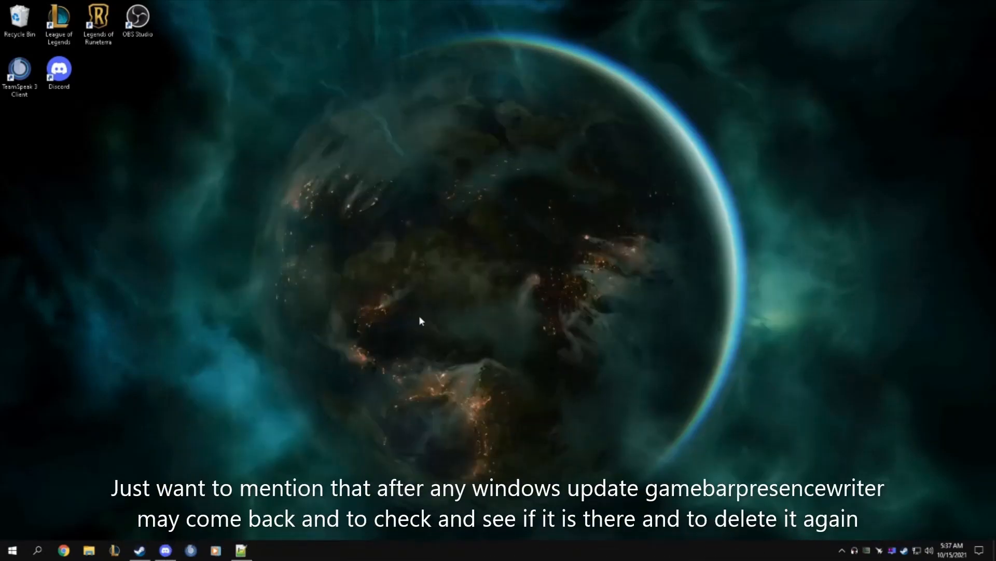
Step: Open File Explorer, check the Hidden items option, look up the account folder in C:\Users, and return to the C: drive
{"action": "left_click", "coordinate": [88, 550]}
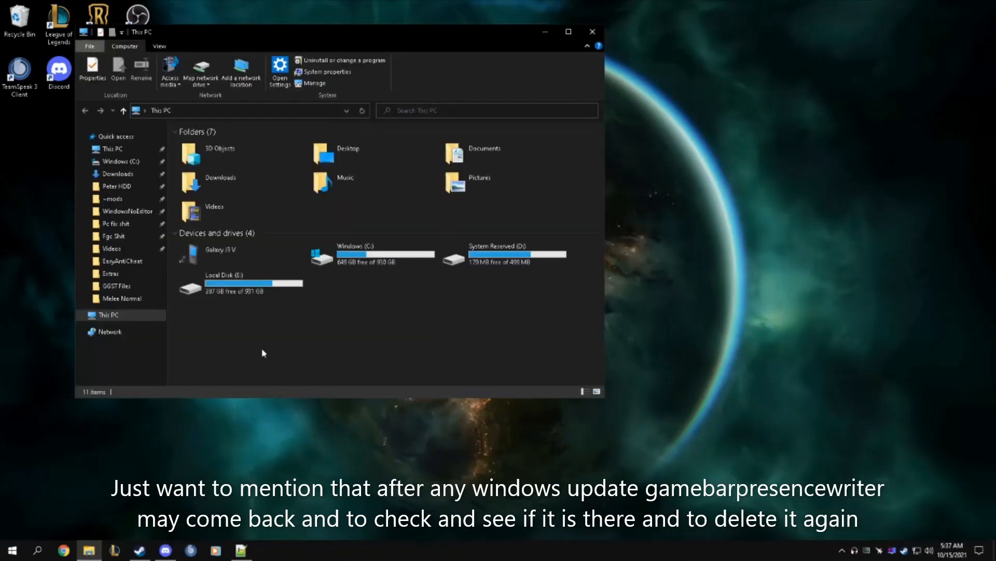
{"action": "left_click", "coordinate": [157, 46]}
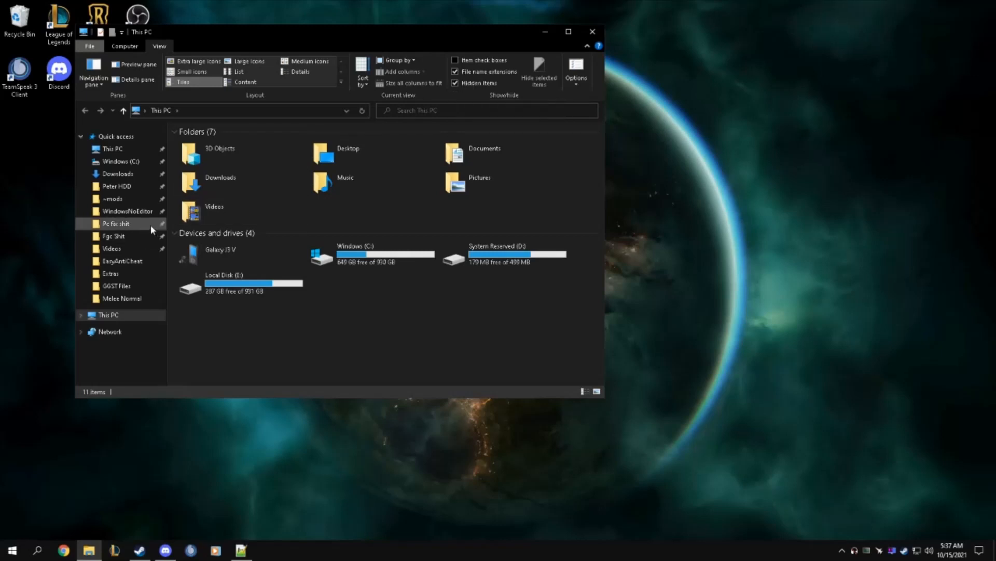
{"action": "left_click", "coordinate": [130, 160]}
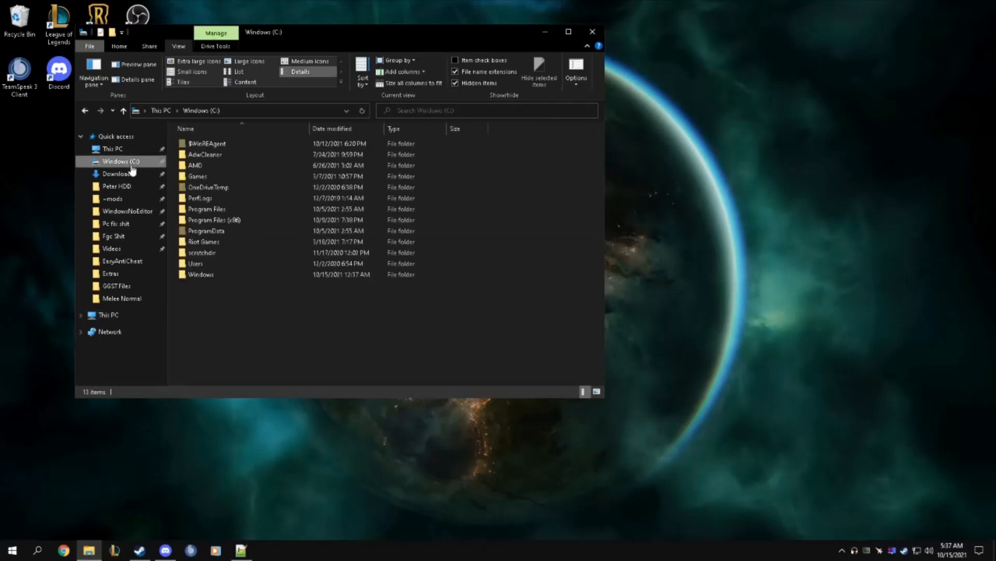
{"action": "double_click", "coordinate": [223, 264]}
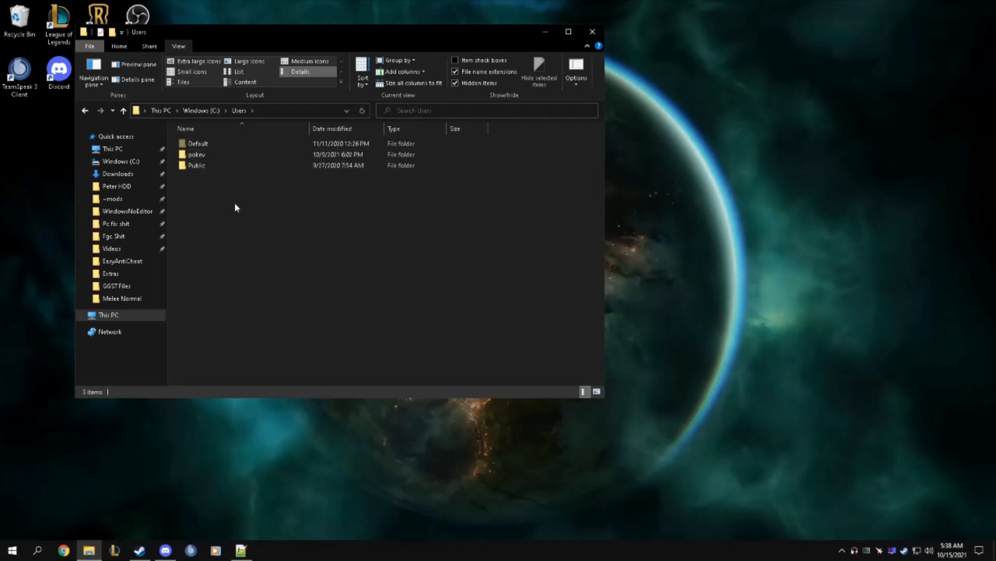
{"action": "key", "text": "BackSpace"}
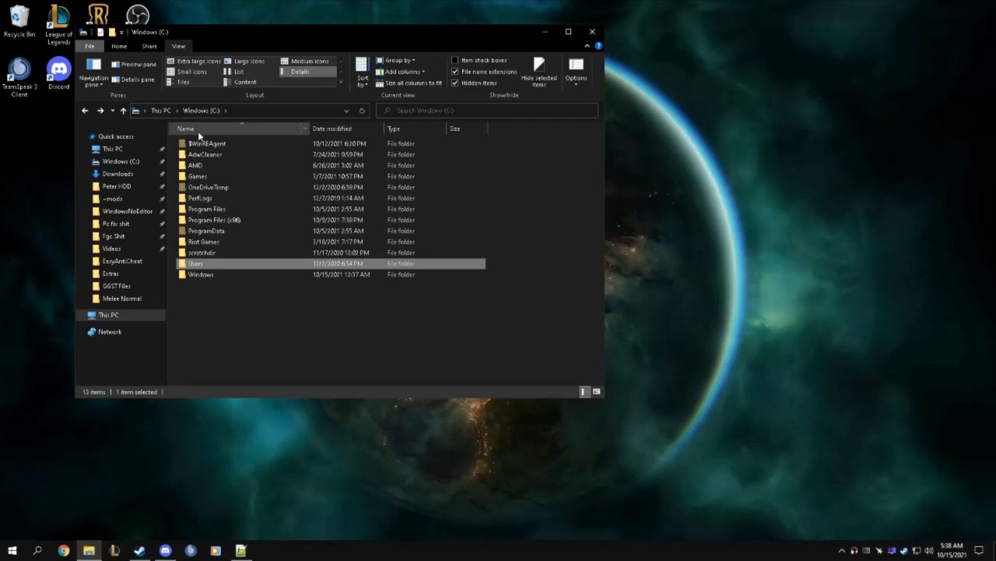
Step: Go to C:\Windows\System32 and locate the files whose names begin with "Game"
{"action": "left_click", "coordinate": [121, 161]}
{"action": "double_click", "coordinate": [222, 275]}
{"action": "scroll", "coordinate": [221, 273], "scroll_direction": "down", "scroll_amount": 15}
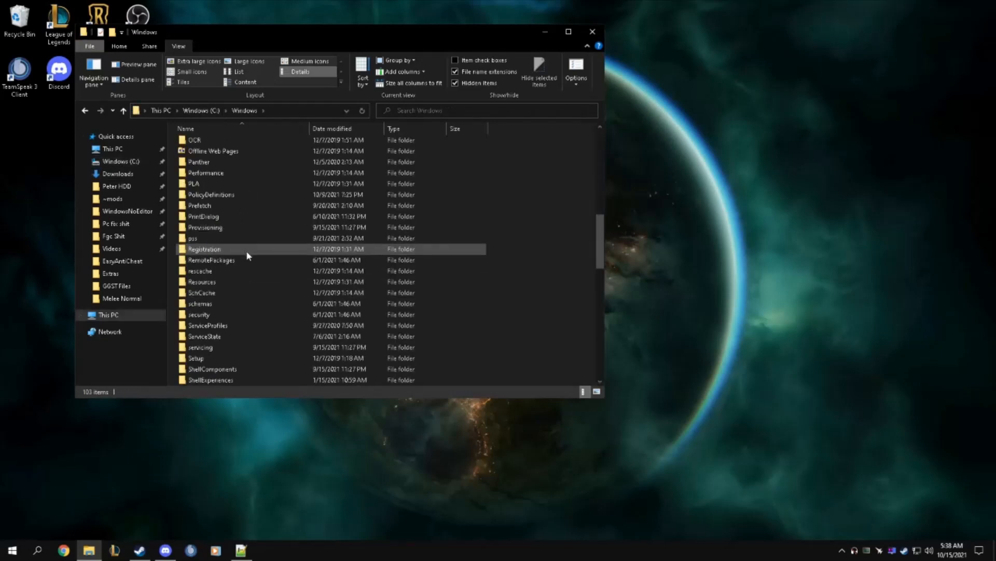
{"action": "double_click", "coordinate": [230, 317]}
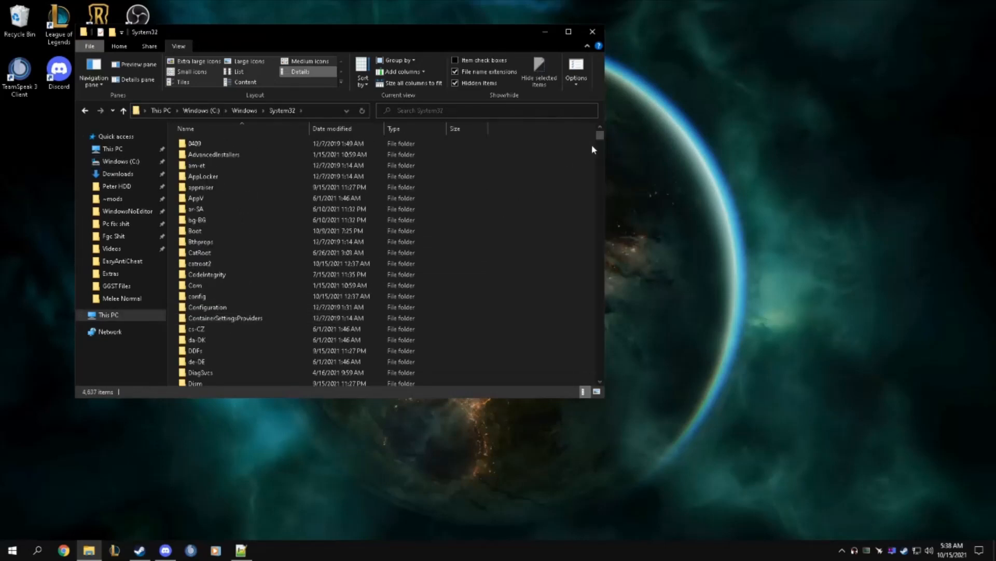
{"action": "left_click_drag", "start_coordinate": [600, 136], "coordinate": [602, 216]}
{"action": "scroll", "coordinate": [281, 285], "scroll_direction": "down", "scroll_amount": 20}
{"action": "scroll", "coordinate": [246, 242], "scroll_direction": "up", "scroll_amount": 5}
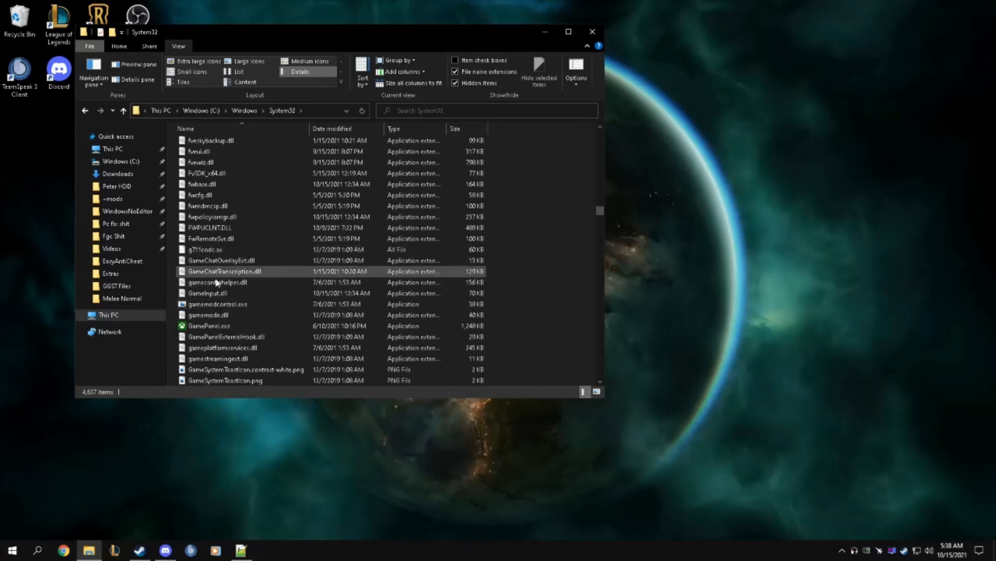
Step: Open the advanced security settings from the properties of GameInput.dll
{"action": "right_click", "coordinate": [204, 294]}
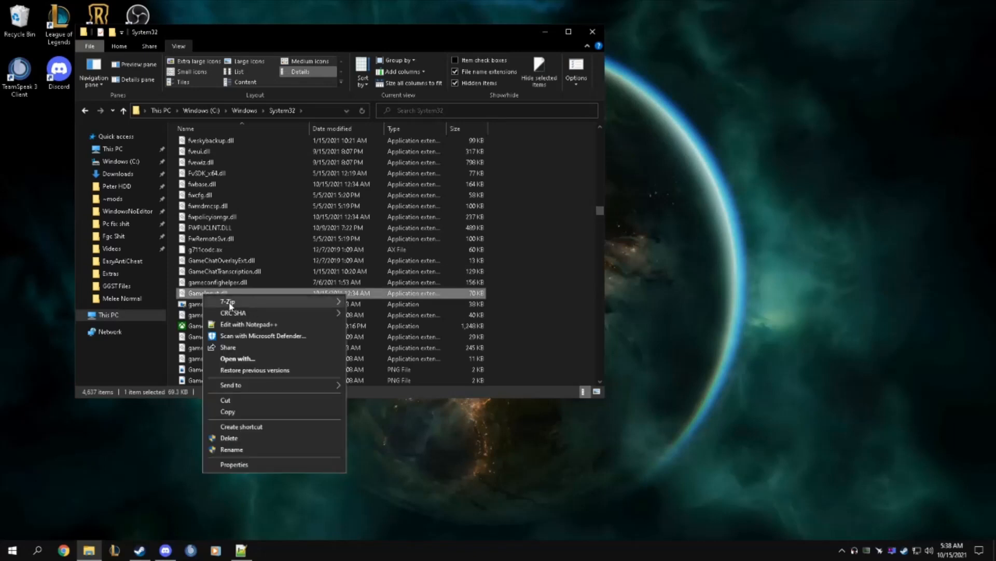
{"action": "left_click", "coordinate": [229, 465]}
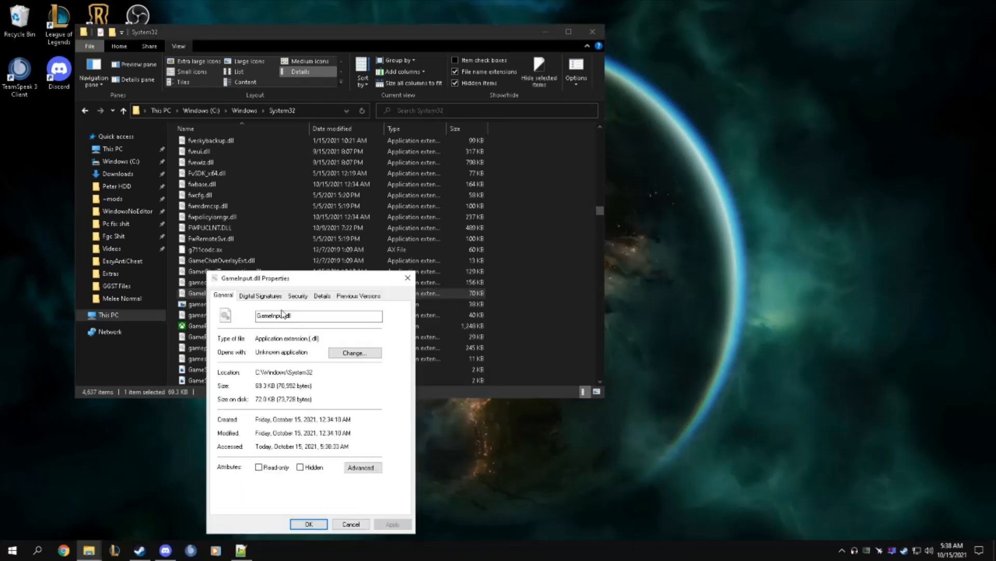
{"action": "left_click", "coordinate": [303, 297]}
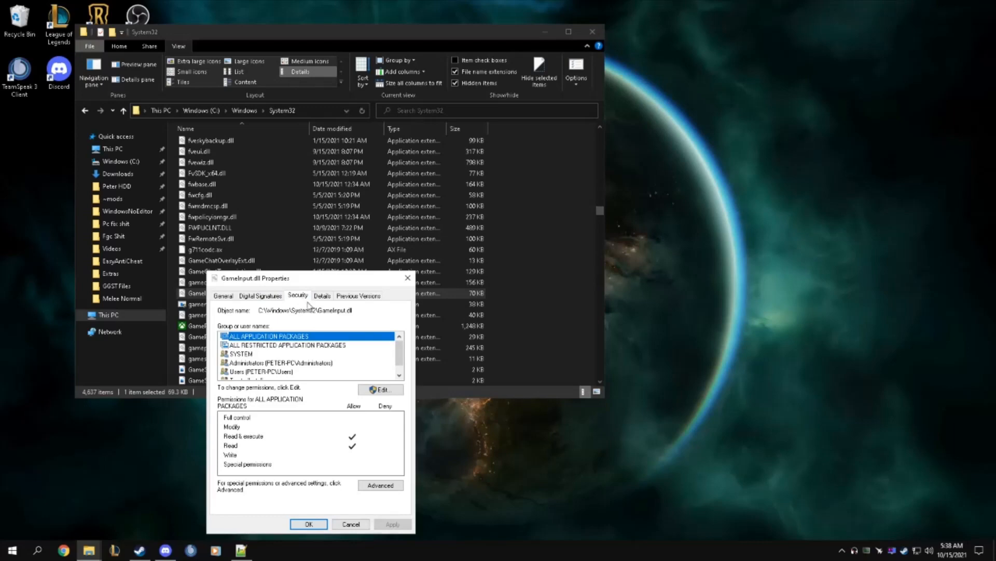
{"action": "left_click", "coordinate": [380, 486]}
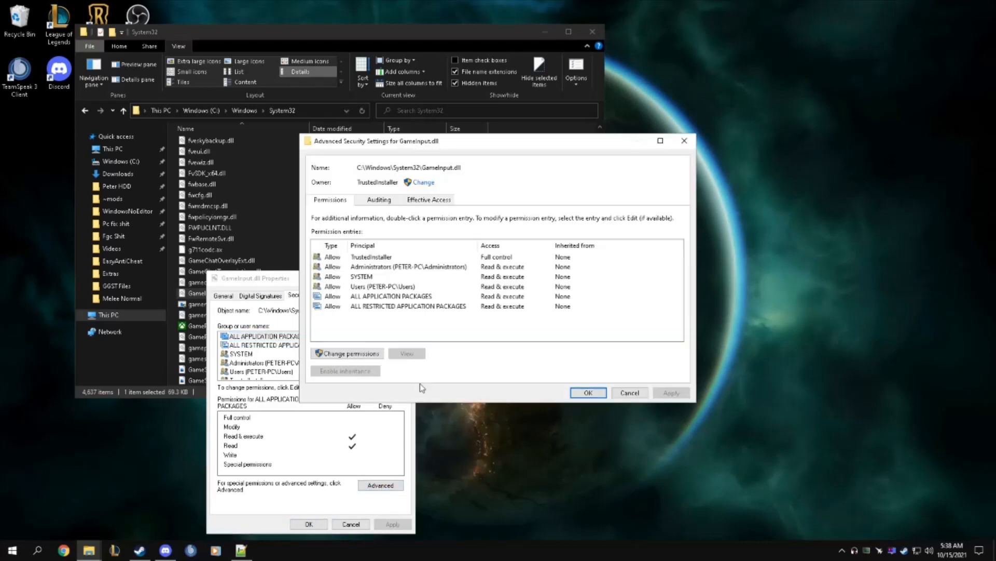
Step: Change the owner of GameInput.dll from TrustedInstaller to the PC user's own account and apply the change
{"action": "left_click", "coordinate": [425, 183]}
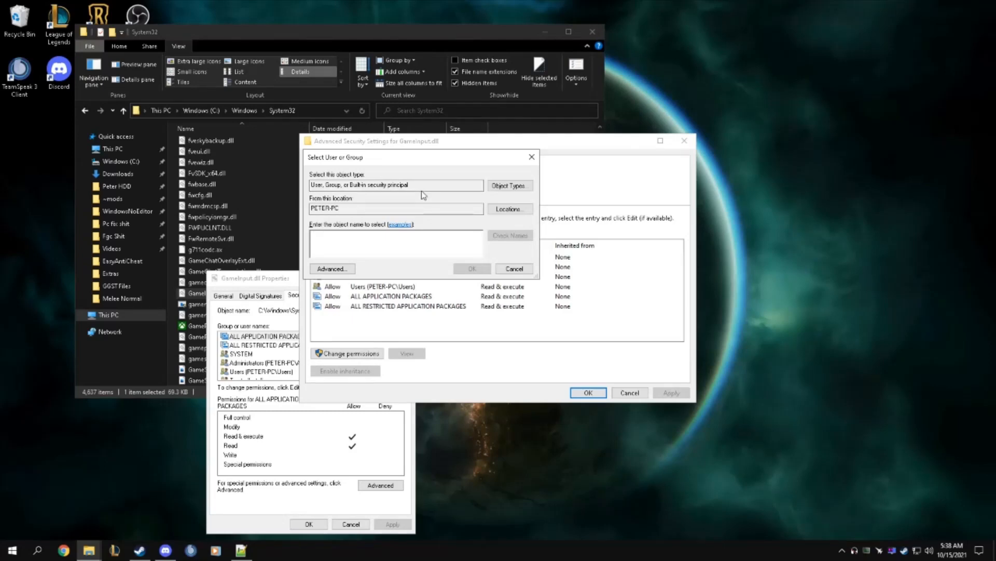
{"action": "type", "text": "pokey"}
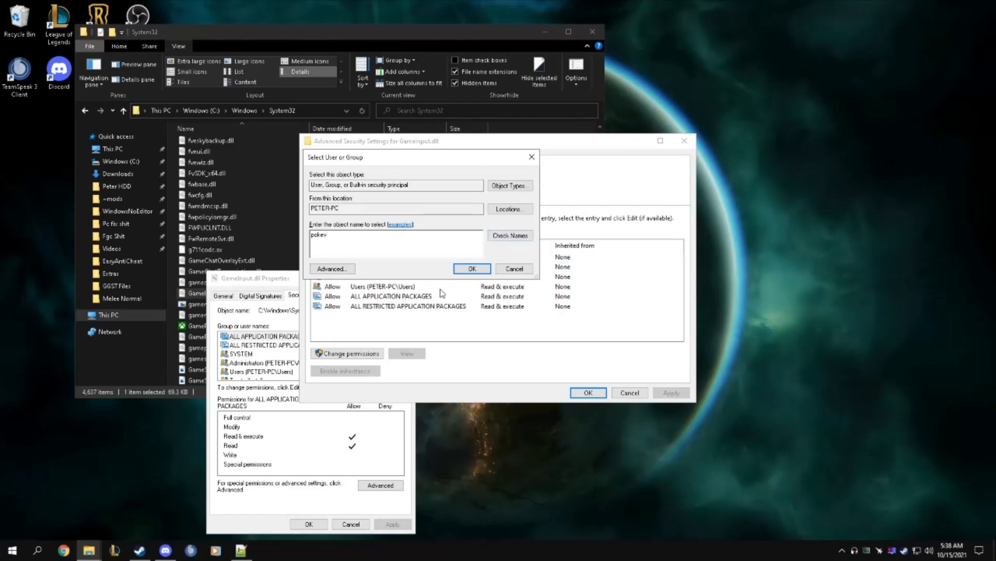
{"action": "left_click", "coordinate": [468, 270]}
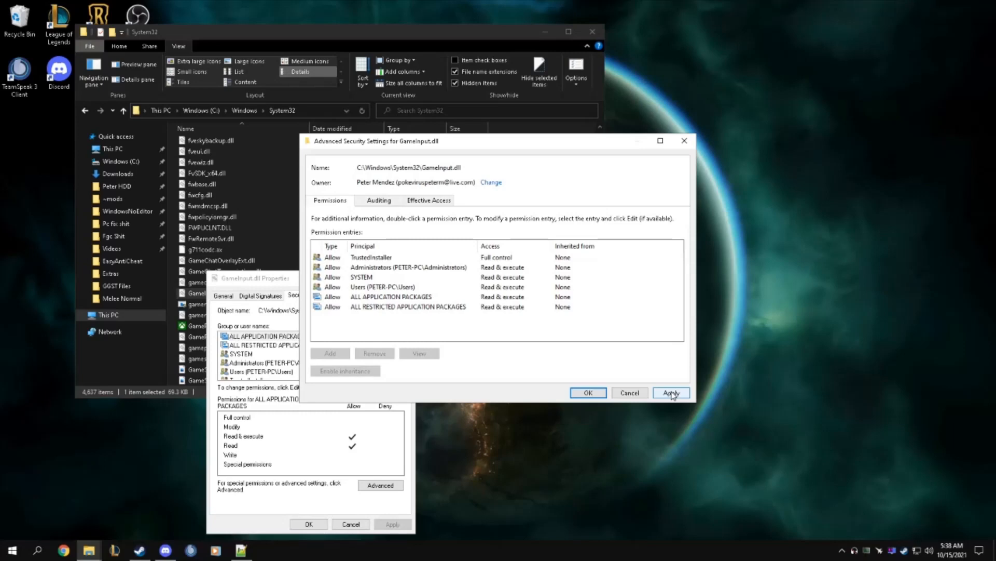
{"action": "left_click", "coordinate": [673, 394]}
{"action": "left_click", "coordinate": [667, 392]}
{"action": "left_click", "coordinate": [584, 312]}
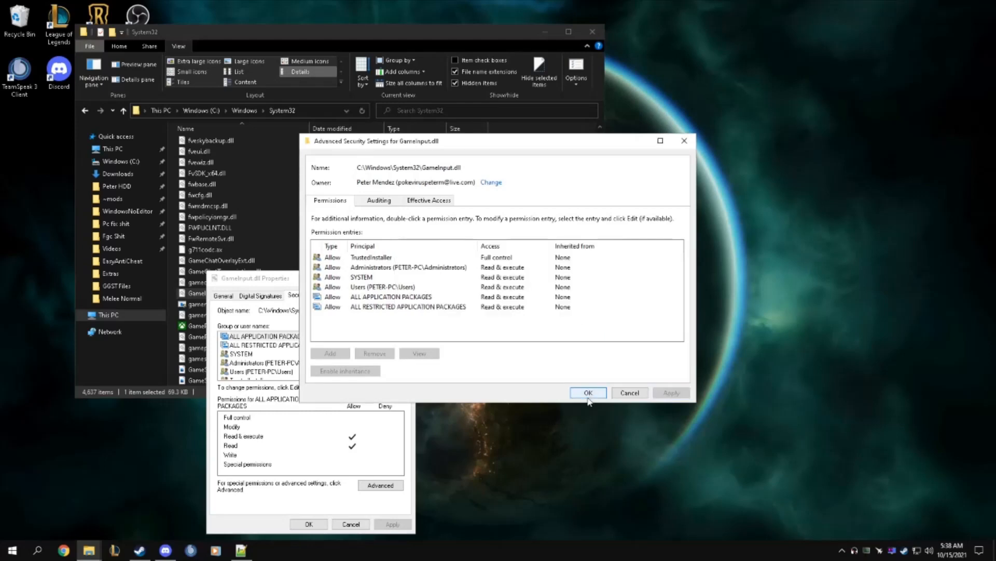
Step: Look up the PC user's own account in the owner search for GameInput.dll and close the advanced security settings
{"action": "left_click", "coordinate": [499, 185]}
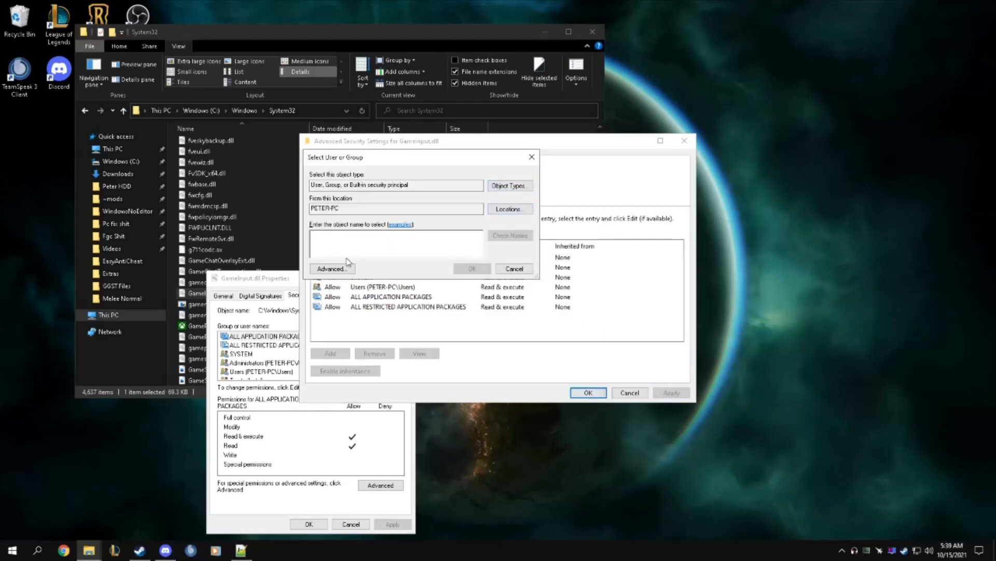
{"action": "left_click", "coordinate": [331, 273]}
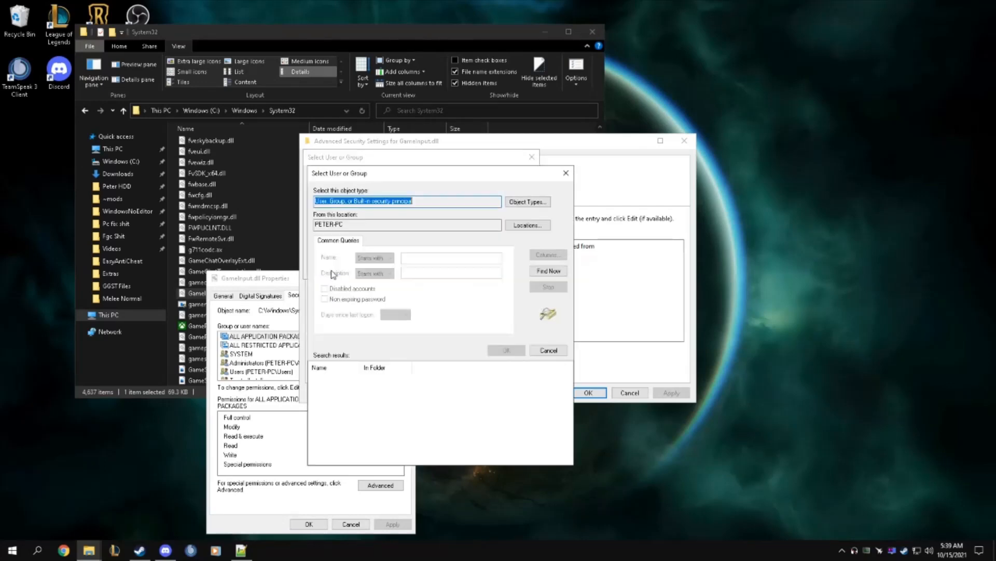
{"action": "left_click", "coordinate": [550, 271]}
{"action": "scroll", "coordinate": [336, 415], "scroll_direction": "down", "scroll_amount": 5}
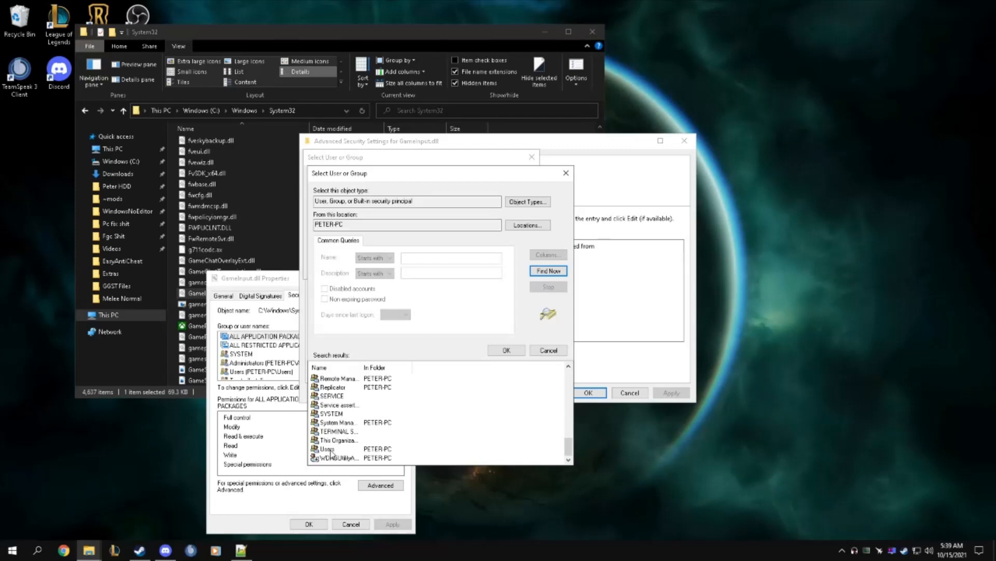
{"action": "scroll", "coordinate": [332, 446], "scroll_direction": "up", "scroll_amount": 10}
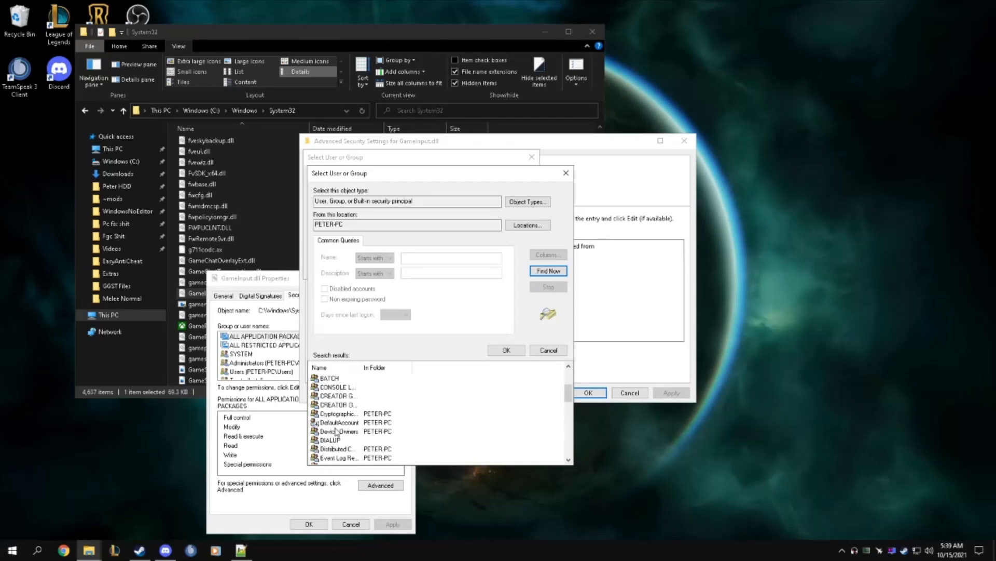
{"action": "scroll", "coordinate": [336, 431], "scroll_direction": "down", "scroll_amount": 8}
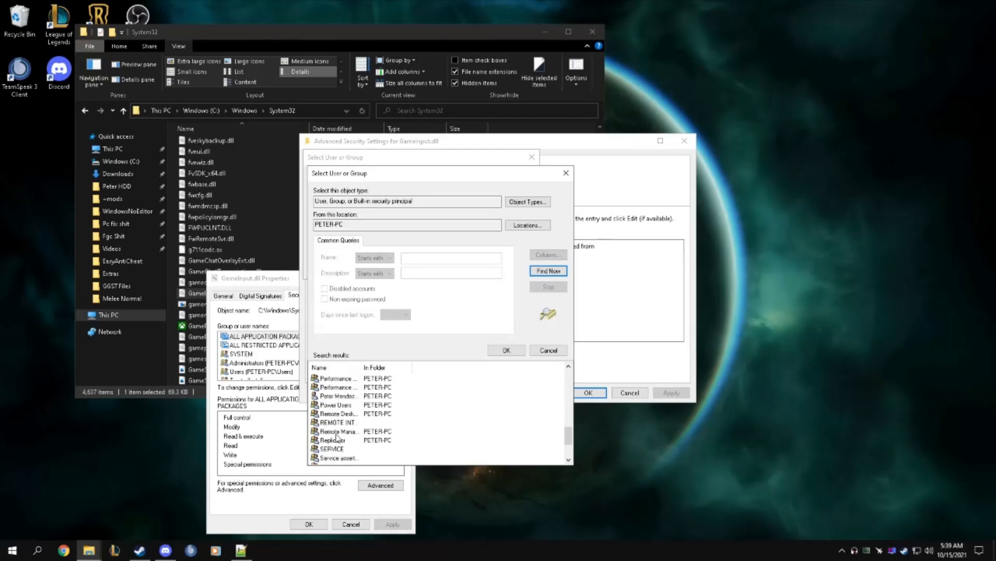
{"action": "scroll", "coordinate": [338, 438], "scroll_direction": "up", "scroll_amount": 1}
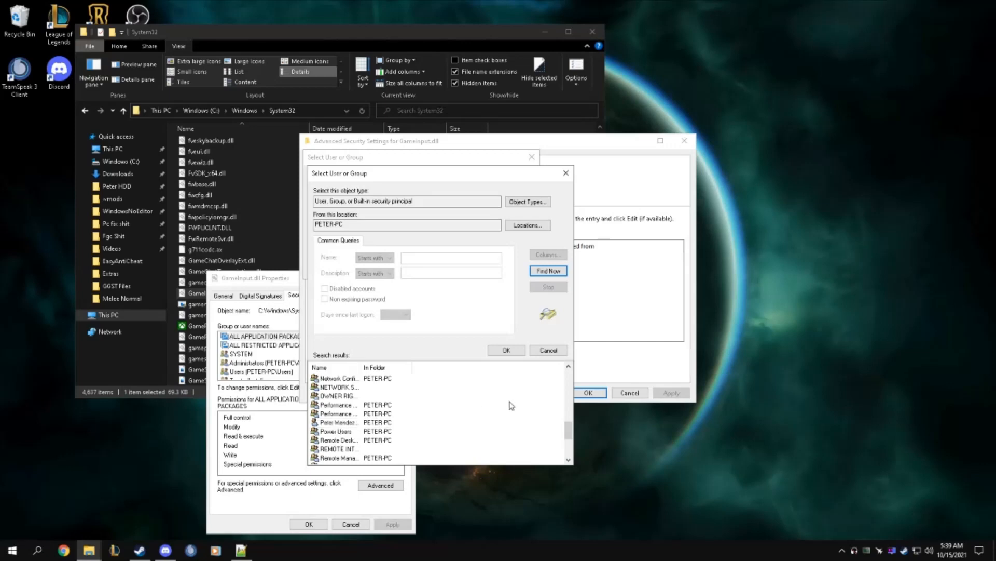
{"action": "left_click", "coordinate": [564, 175]}
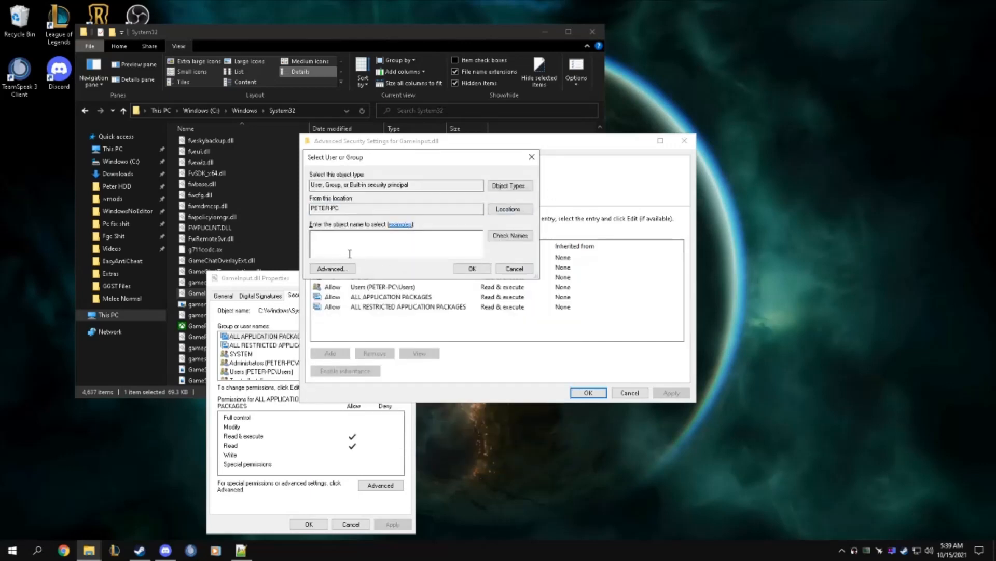
{"action": "left_click", "coordinate": [531, 157]}
{"action": "left_click", "coordinate": [685, 141]}
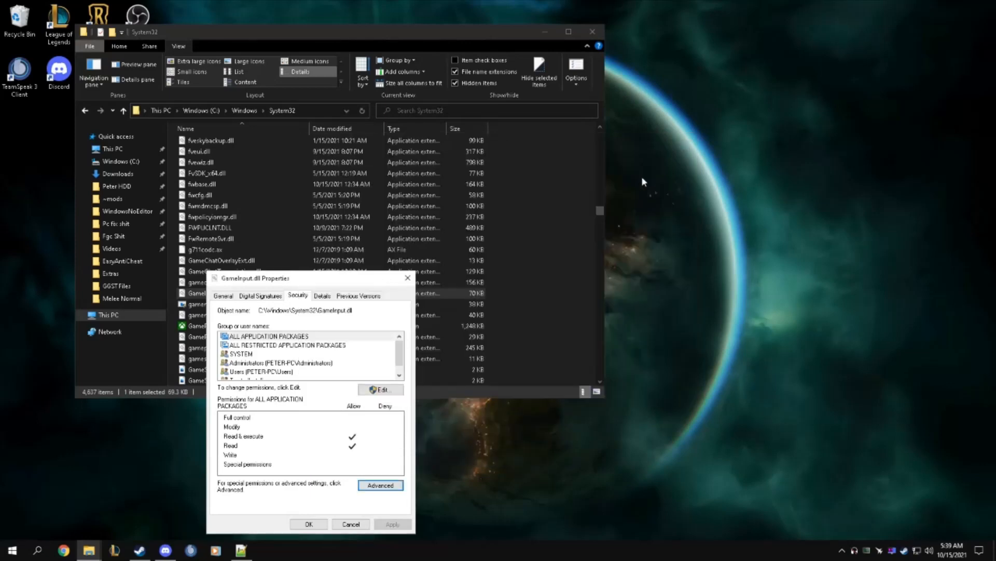
Step: Add the PC user's own account to the permission entries of GameInput.dll
{"action": "left_click", "coordinate": [375, 390]}
{"action": "left_click", "coordinate": [341, 426]}
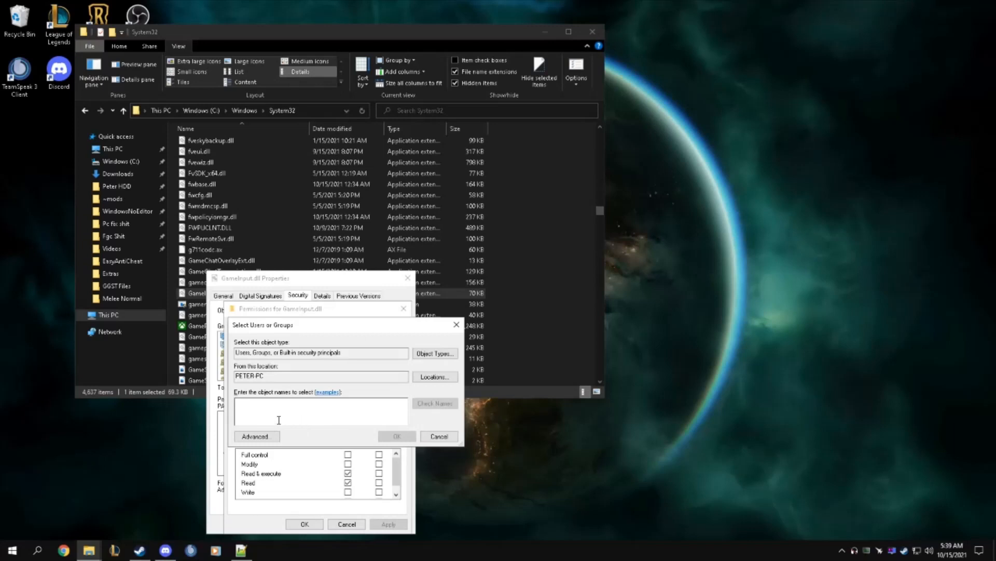
{"action": "left_click", "coordinate": [255, 436]}
{"action": "left_click", "coordinate": [472, 341]}
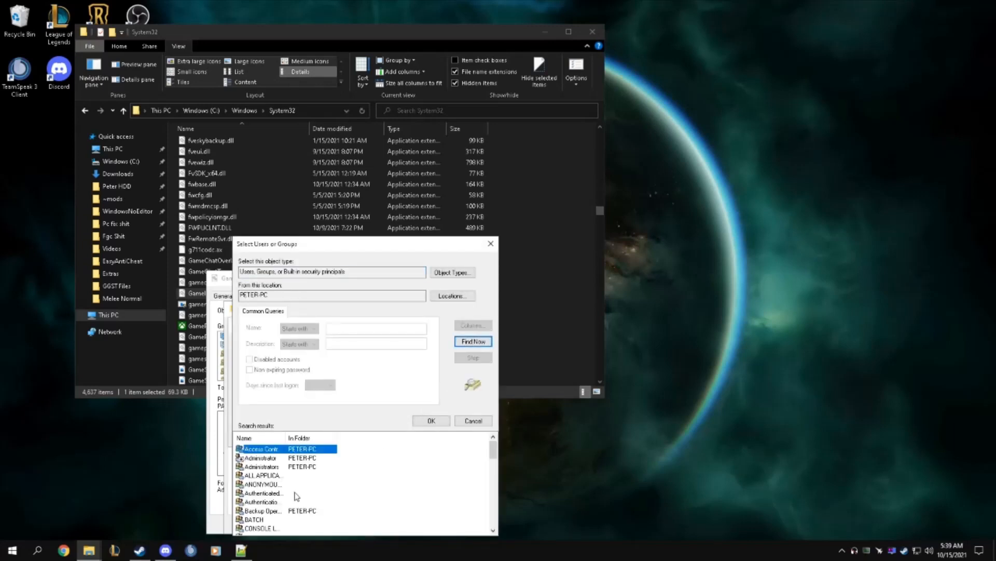
{"action": "scroll", "coordinate": [296, 495], "scroll_direction": "down", "scroll_amount": 4}
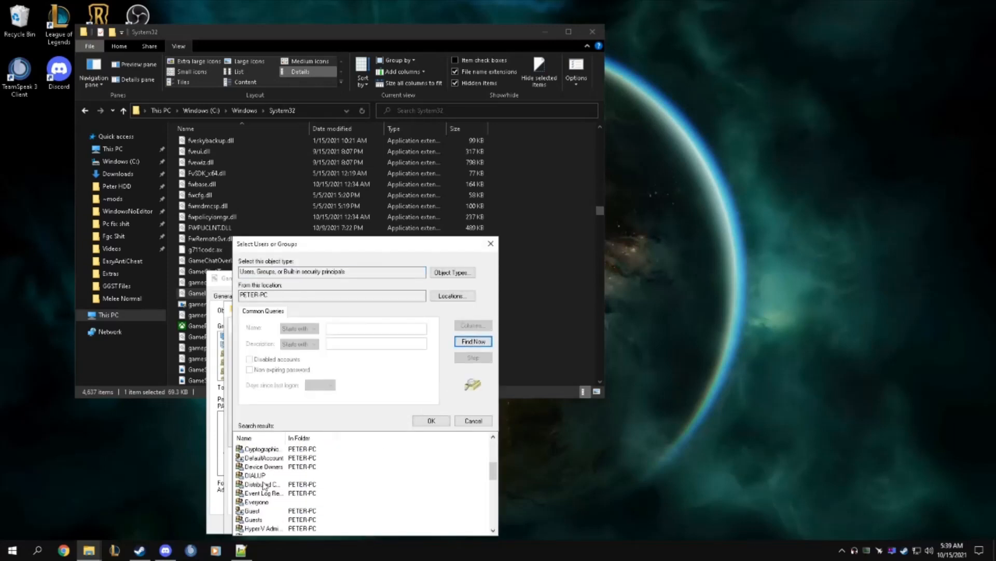
{"action": "left_click", "coordinate": [491, 245]}
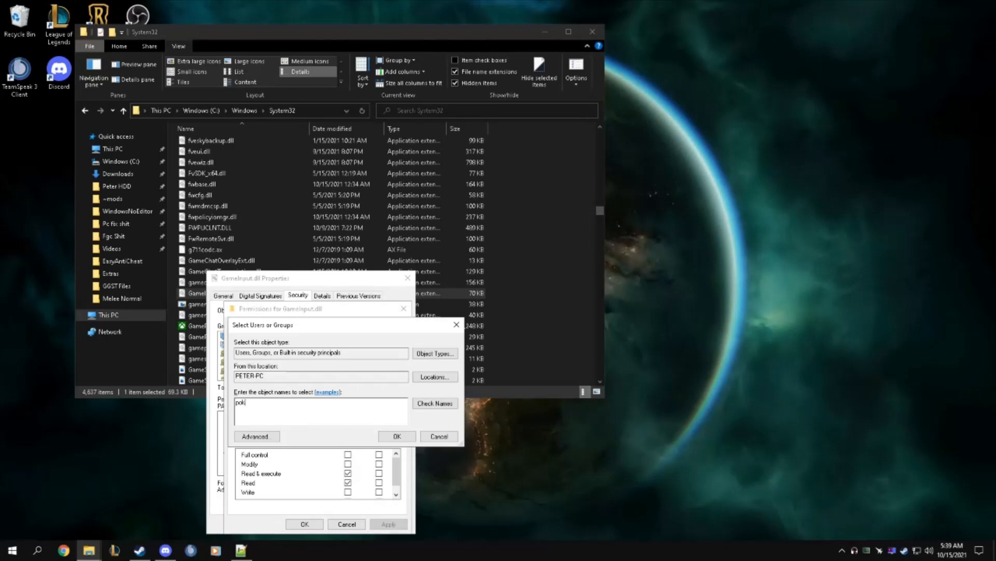
{"action": "left_click", "coordinate": [397, 436]}
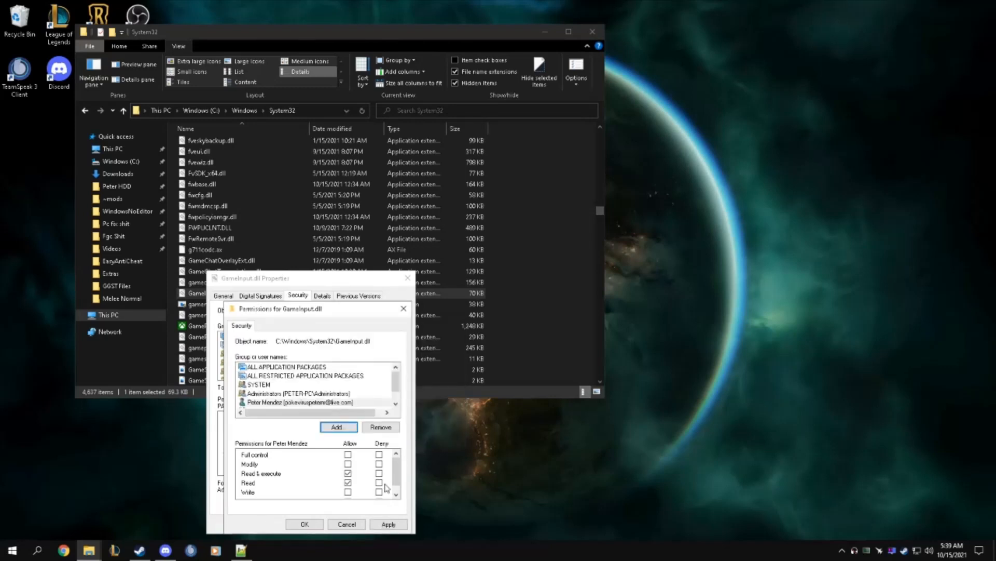
Step: Allow Full control of GameInput.dll for the PC user's own account and apply the permission change
{"action": "left_click", "coordinate": [348, 454]}
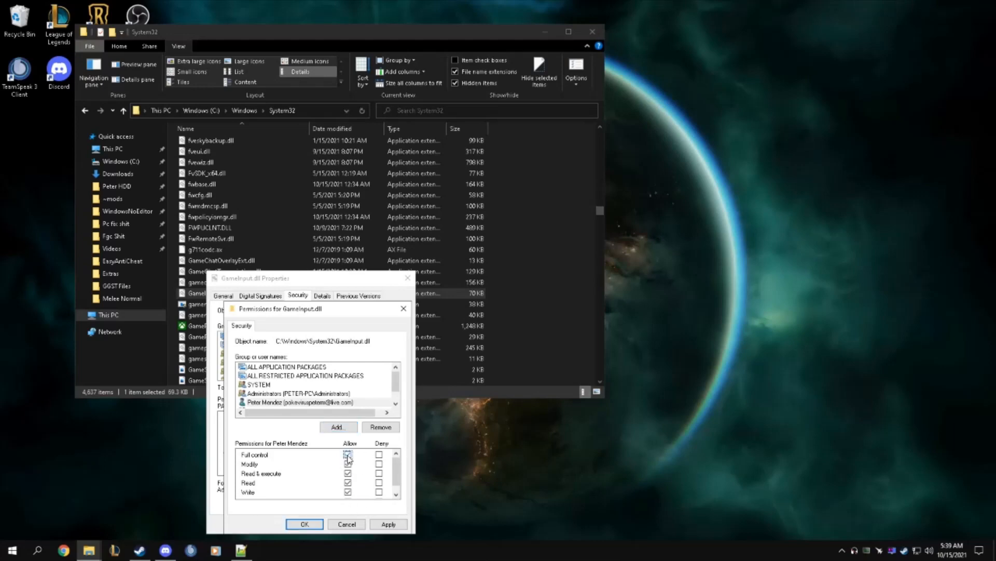
{"action": "left_click", "coordinate": [388, 524]}
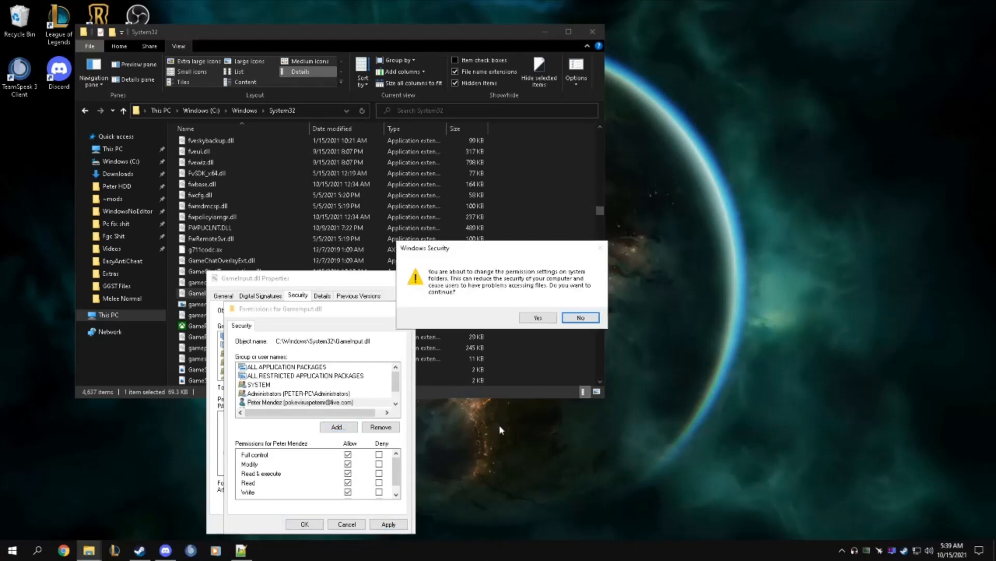
{"action": "left_click", "coordinate": [537, 318]}
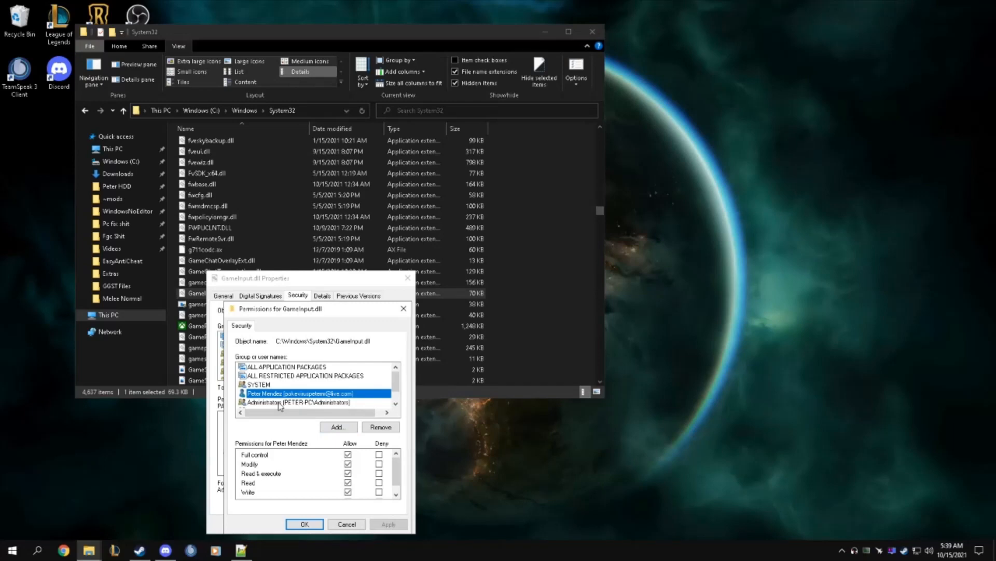
Step: Review TrustedInstaller's permissions on GameInput.dll, close its properties, and look over the file's available actions
{"action": "scroll", "coordinate": [283, 405], "scroll_direction": "down", "scroll_amount": 1}
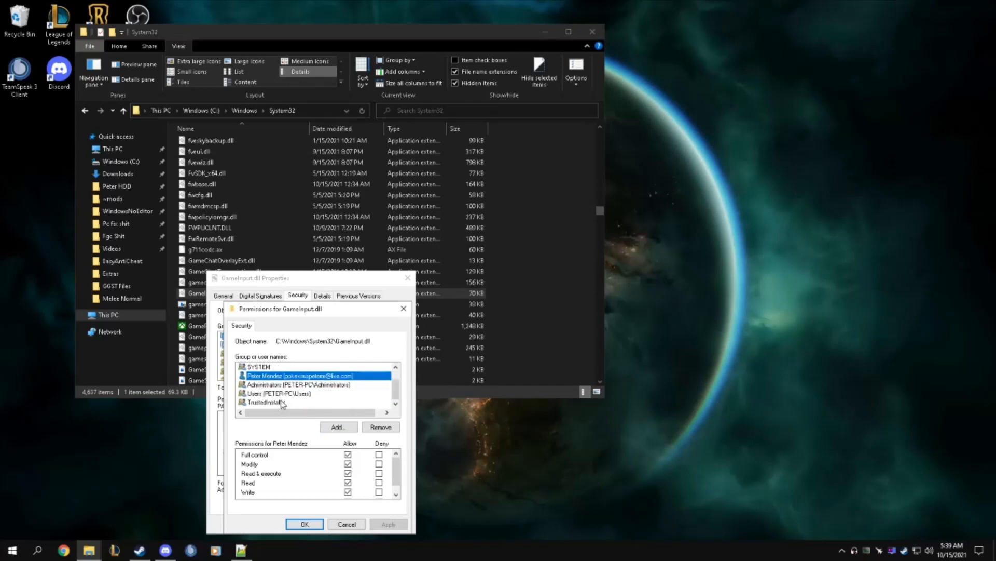
{"action": "left_click", "coordinate": [266, 402]}
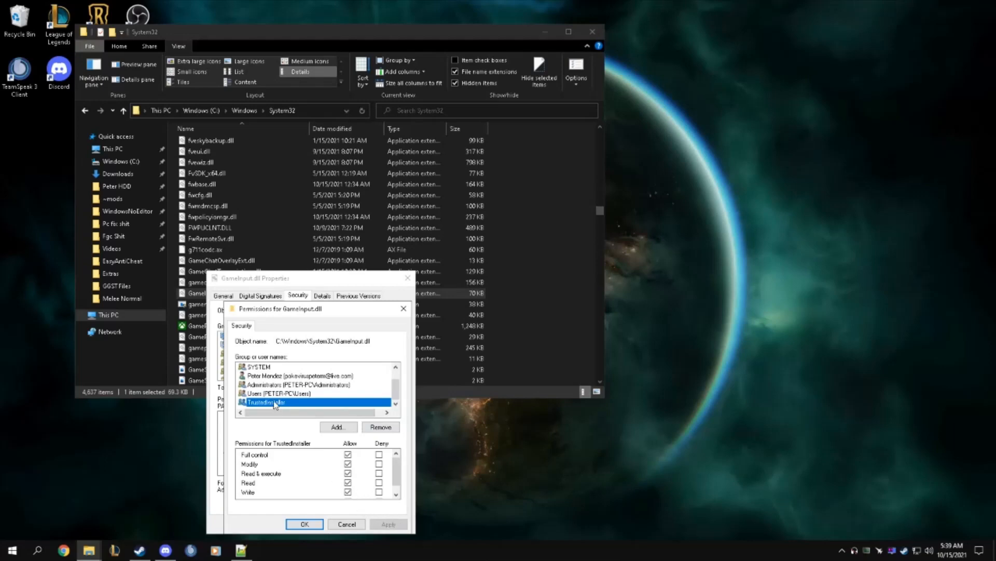
{"action": "left_click", "coordinate": [304, 524]}
{"action": "left_click", "coordinate": [311, 525]}
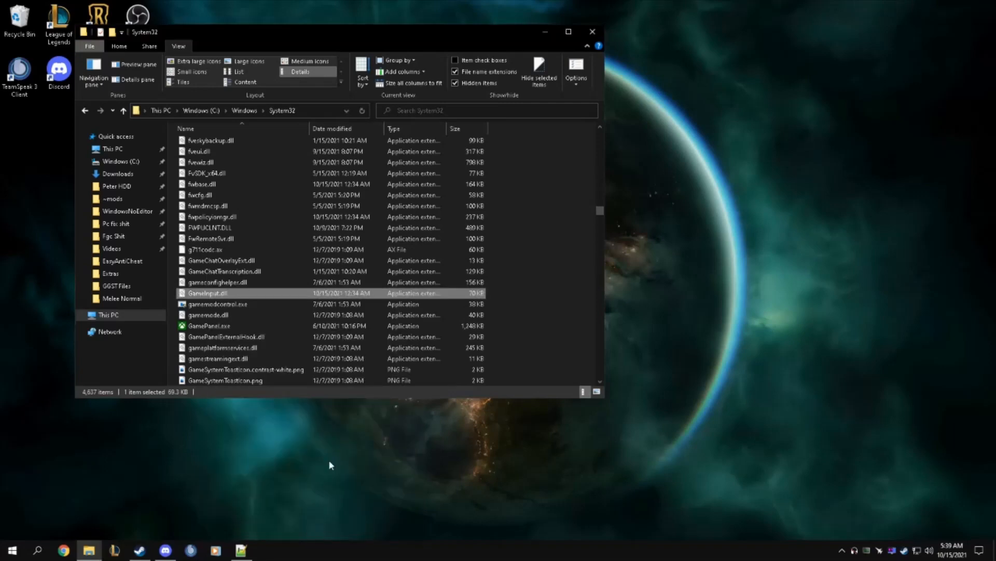
{"action": "right_click", "coordinate": [208, 294]}
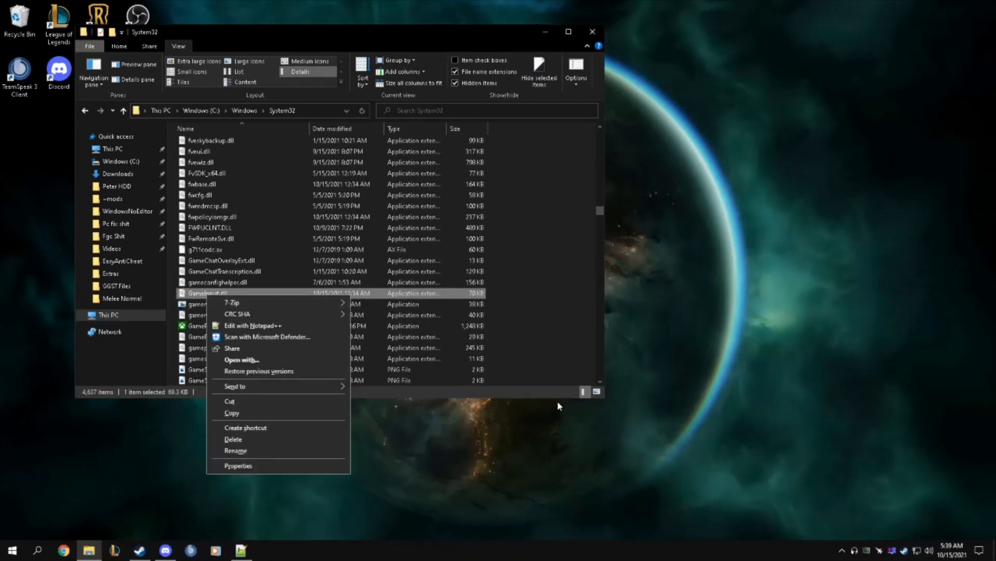
{"action": "left_click", "coordinate": [553, 369]}
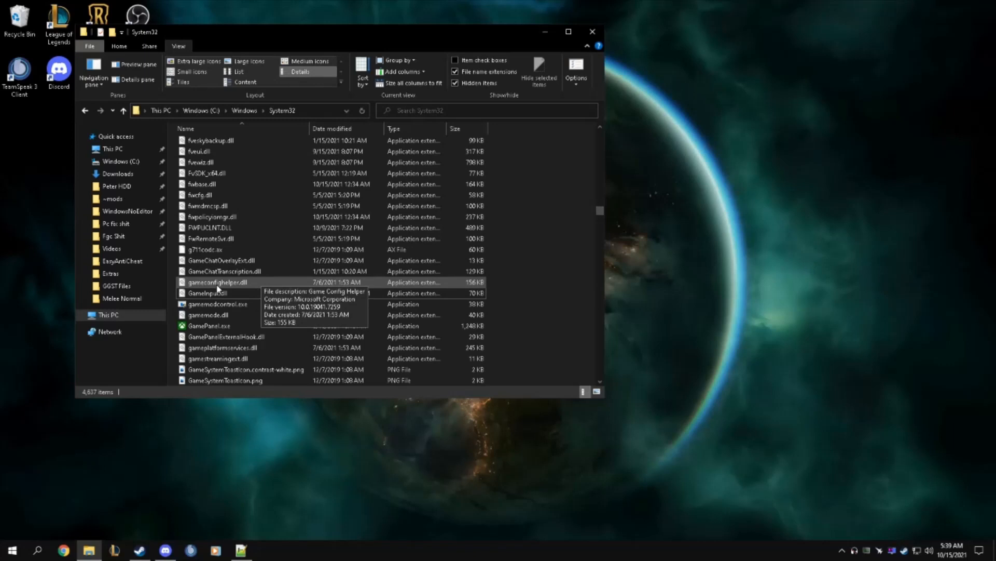
Step: Open the advanced security settings from the properties of gamemode.dll
{"action": "right_click", "coordinate": [203, 314]}
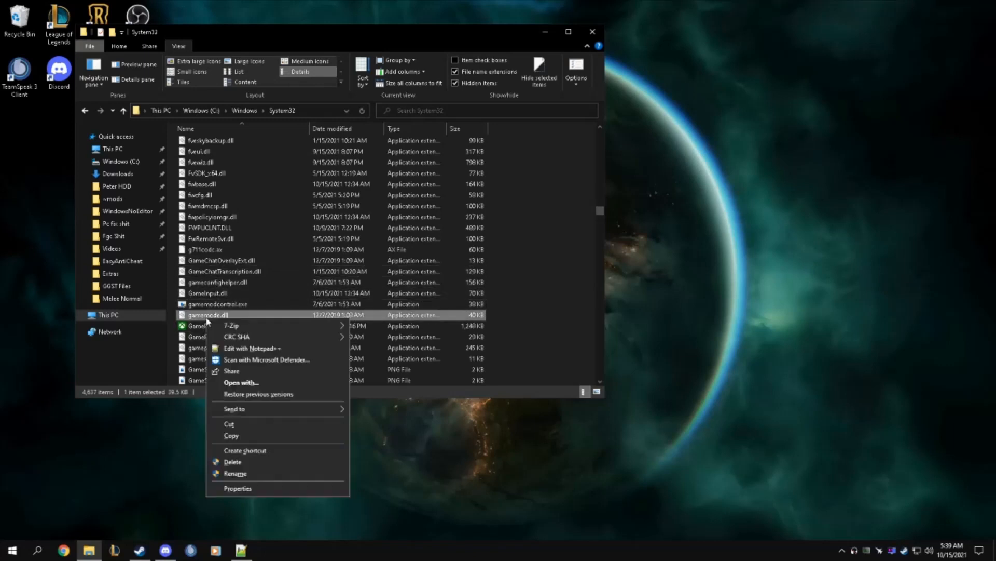
{"action": "left_click", "coordinate": [238, 489]}
{"action": "left_click", "coordinate": [253, 295]}
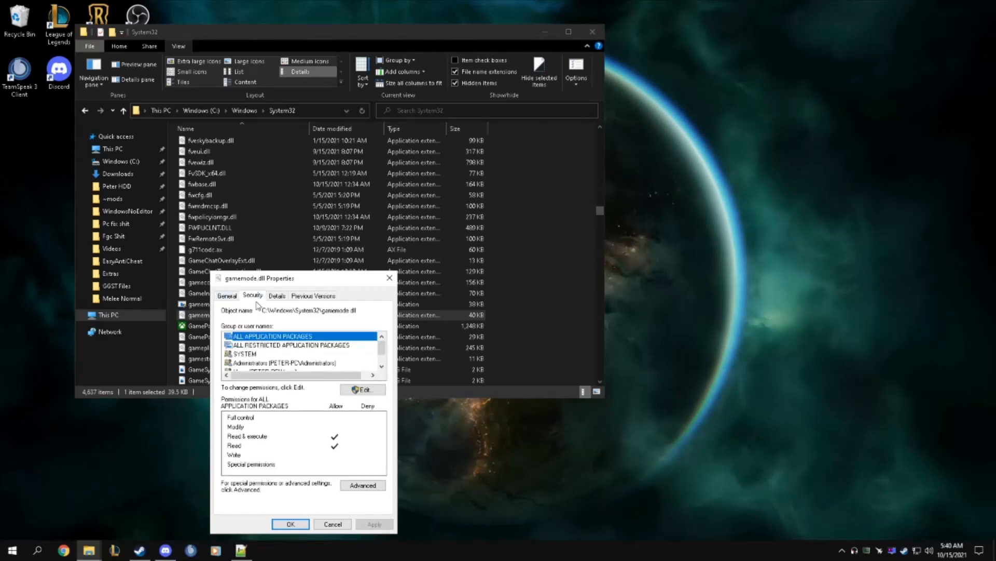
{"action": "left_click", "coordinate": [370, 492]}
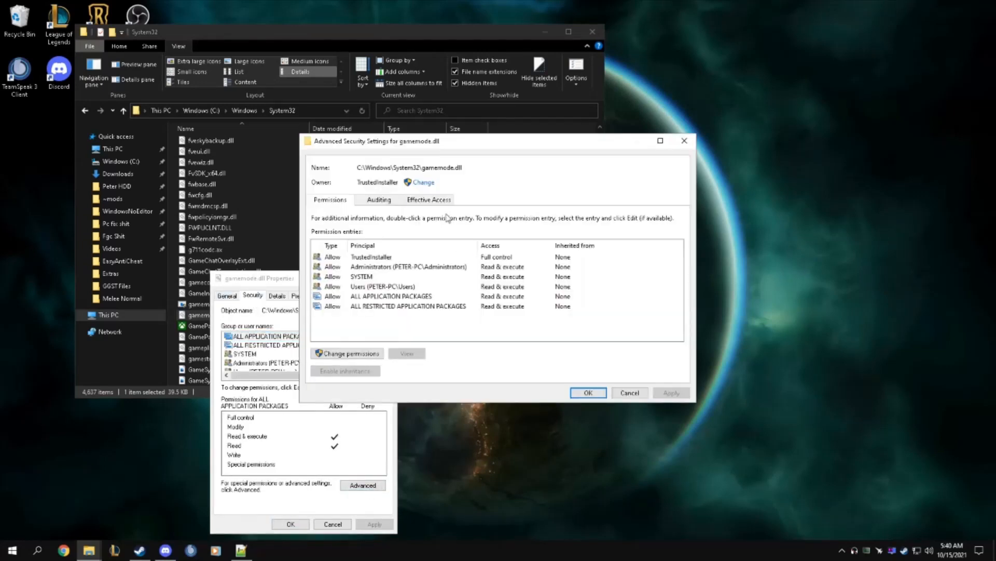
Step: View the account search used to change the owner of gamemode.dll and leave it without choosing an account
{"action": "left_click", "coordinate": [428, 185]}
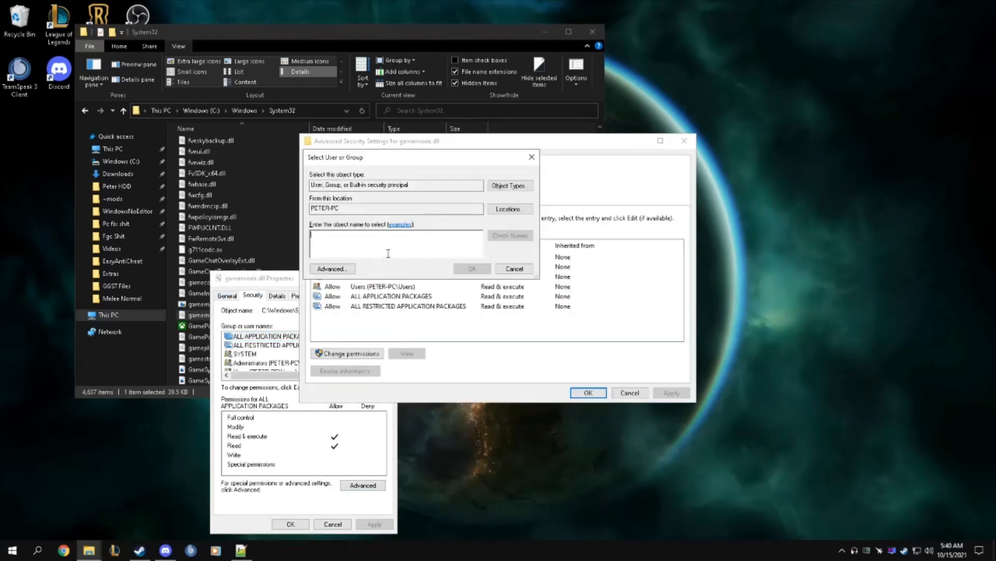
{"action": "left_click", "coordinate": [327, 268]}
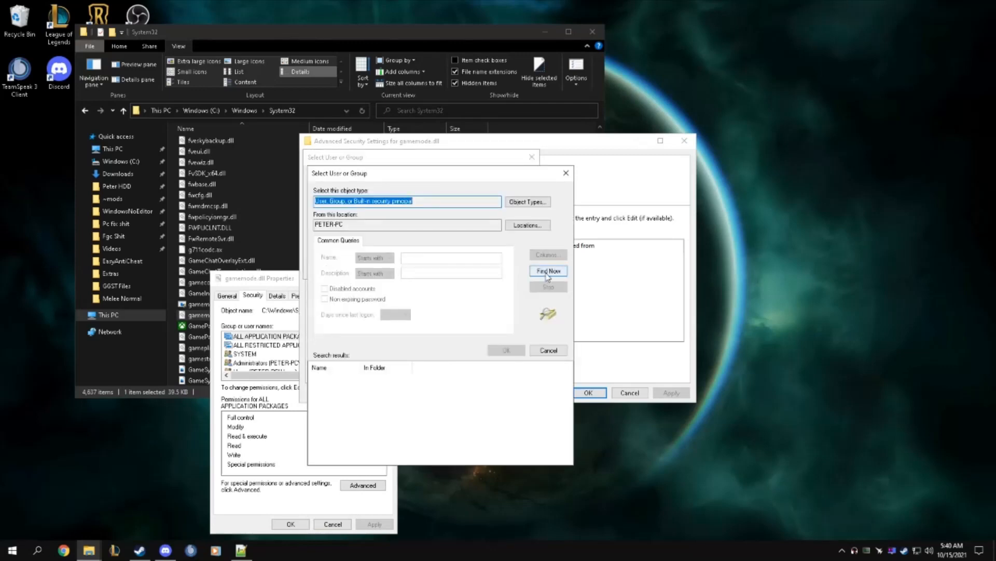
{"action": "left_click", "coordinate": [549, 355]}
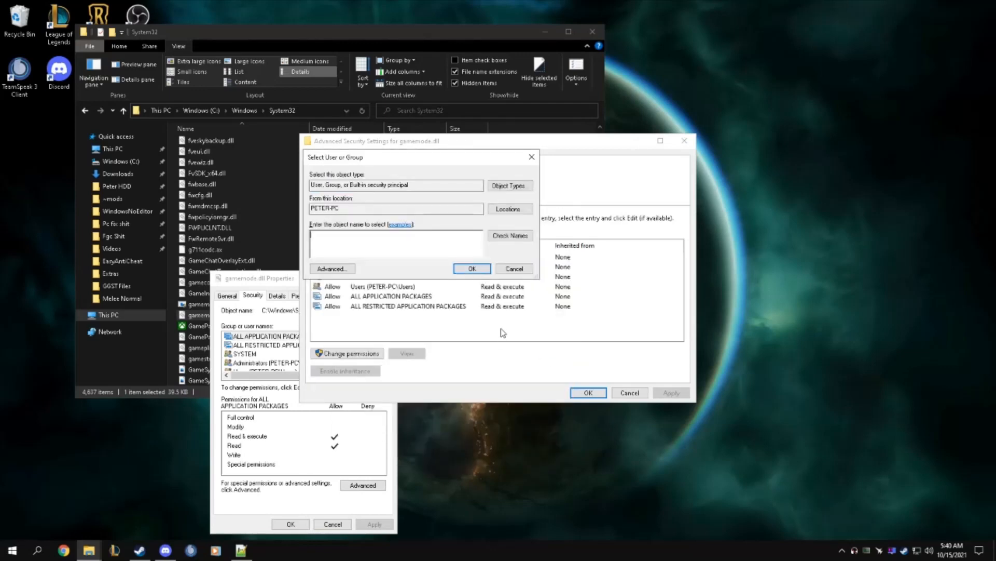
{"action": "left_click", "coordinate": [513, 269]}
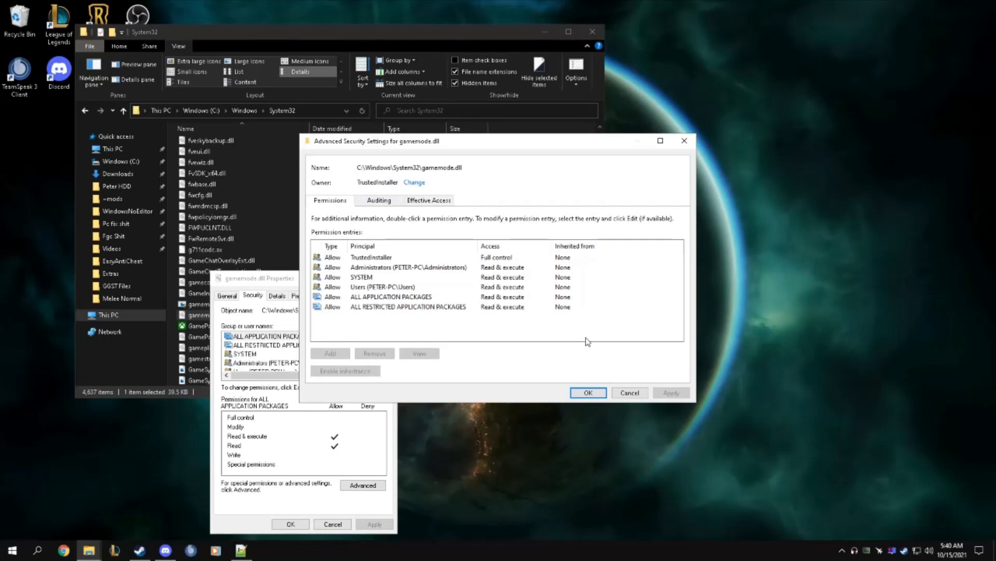
{"action": "left_click", "coordinate": [587, 393]}
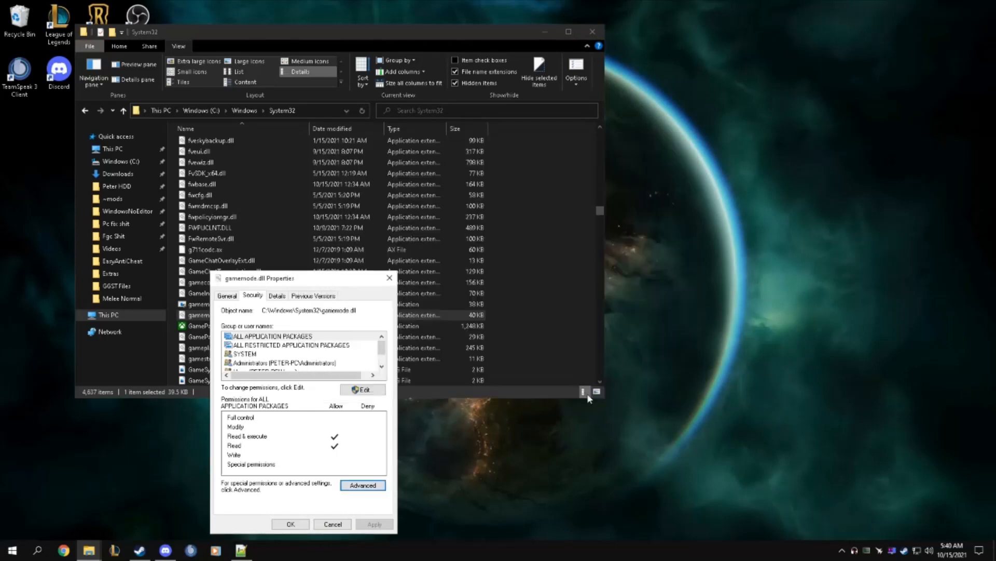
Step: Review the permissions of ALL APPLICATION PACKAGES and TrustedInstaller on gamemode.dll and close the file's properties
{"action": "left_click", "coordinate": [364, 389]}
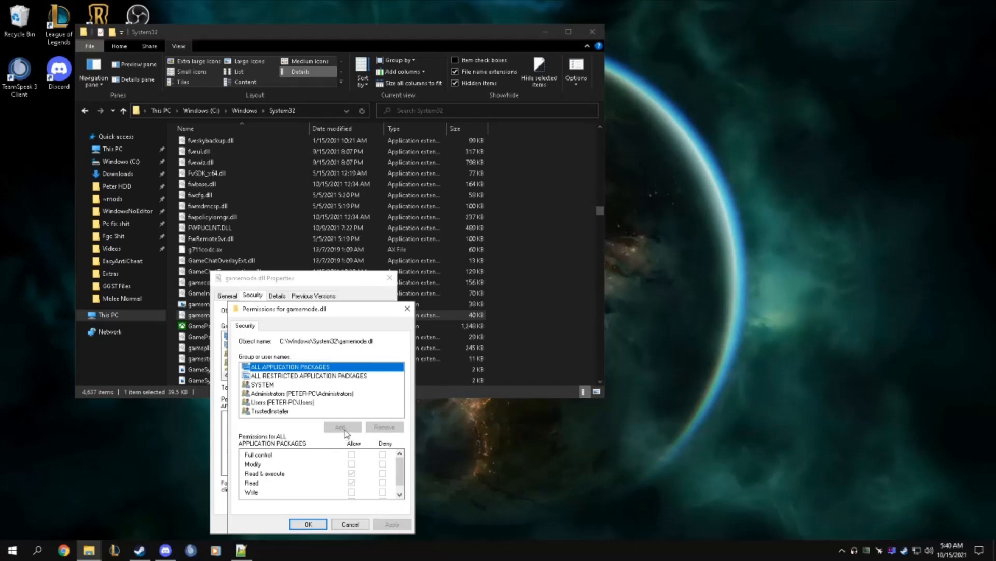
{"action": "scroll", "coordinate": [348, 466], "scroll_direction": "down", "scroll_amount": 1}
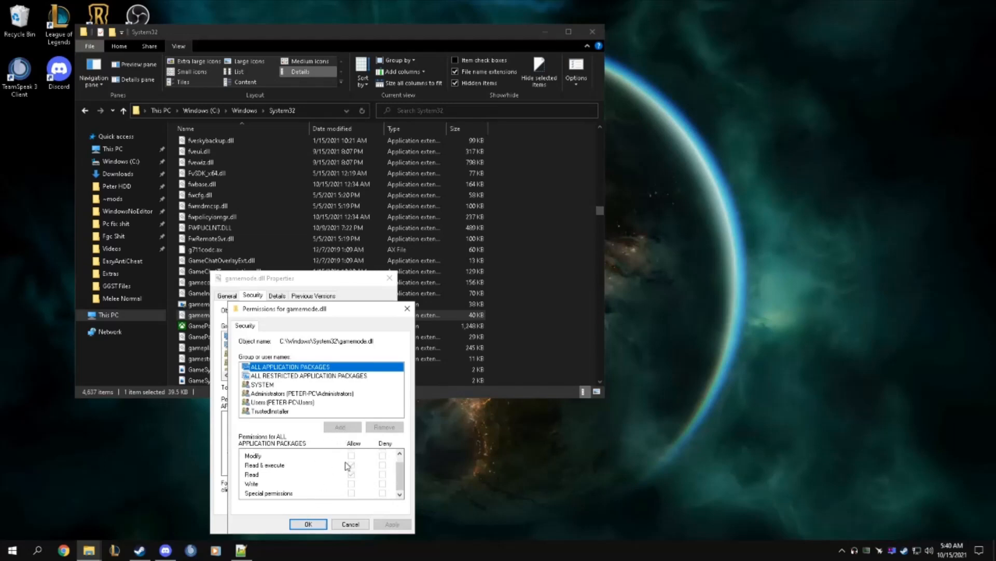
{"action": "scroll", "coordinate": [348, 465], "scroll_direction": "up", "scroll_amount": 1}
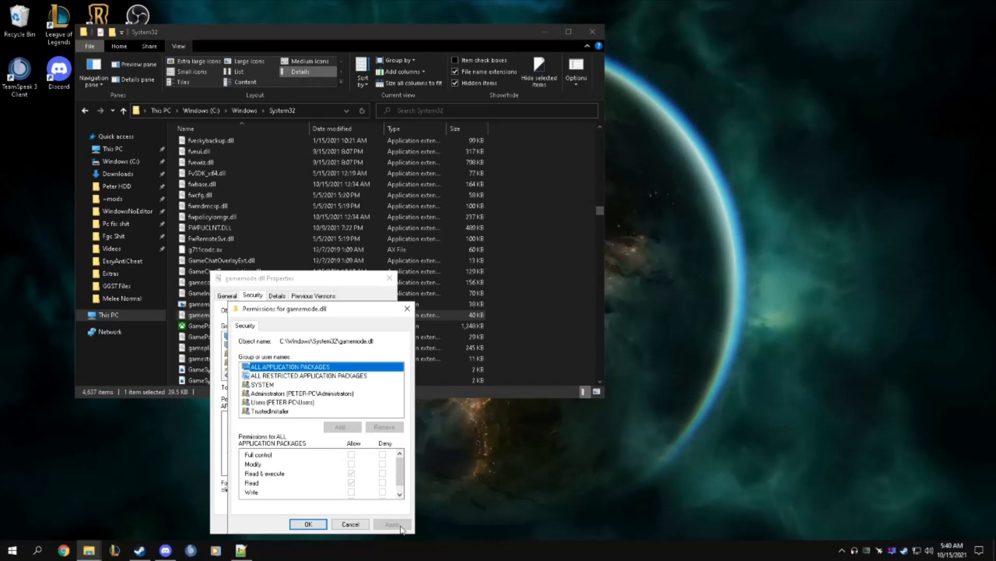
{"action": "left_click", "coordinate": [270, 411]}
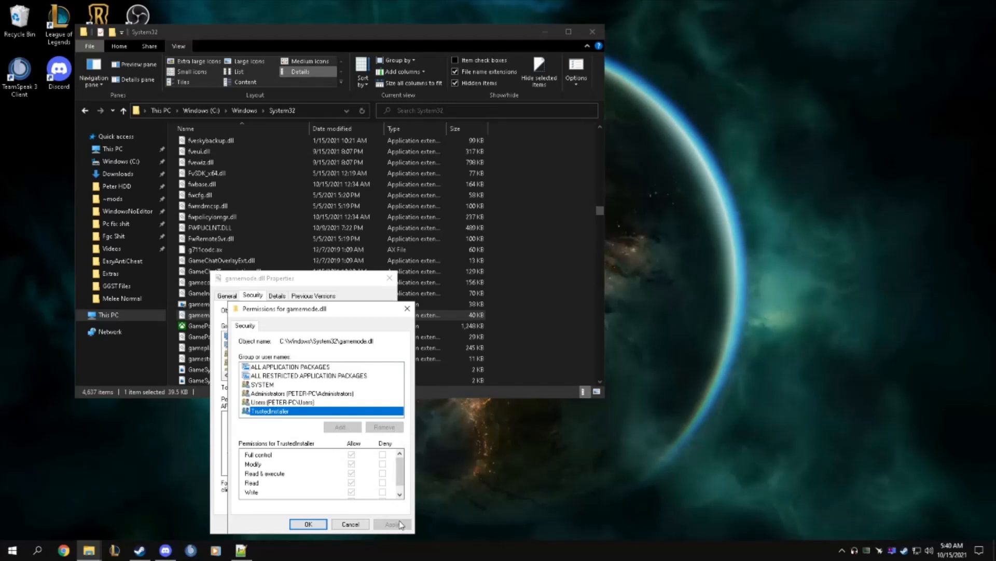
{"action": "left_click", "coordinate": [344, 527]}
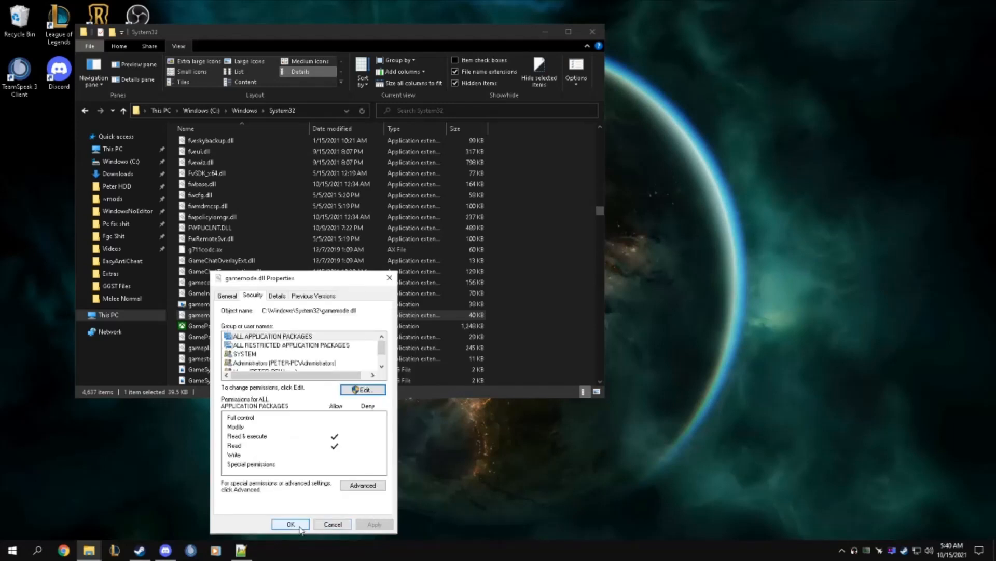
{"action": "left_click", "coordinate": [291, 525]}
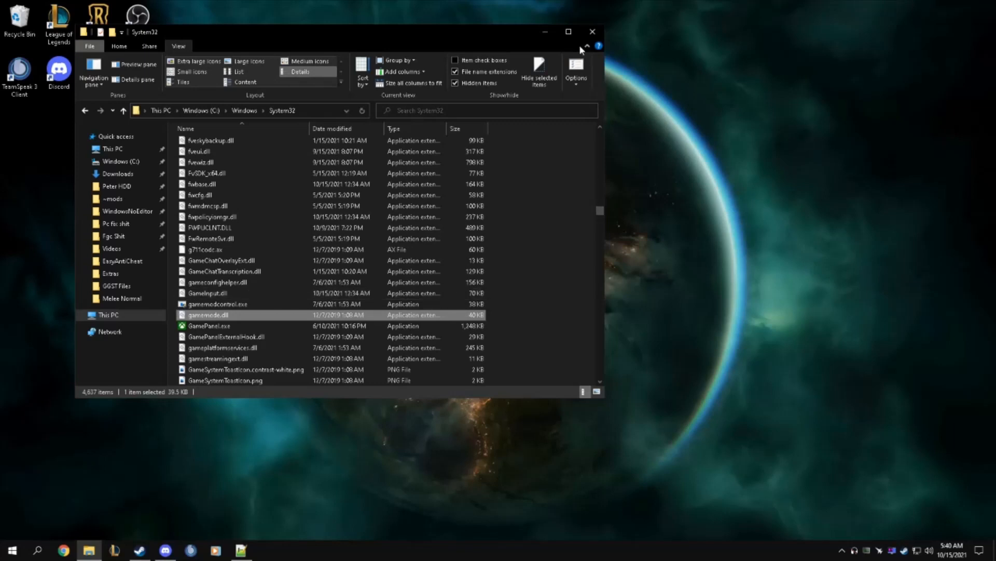
Step: Close the System32 folder and download MSI Afterburner 4.6.4 Beta 4 from guru3d.com/files-get/msi-afterburner-beta-download,37.html in Chrome
{"action": "left_click", "coordinate": [592, 32]}
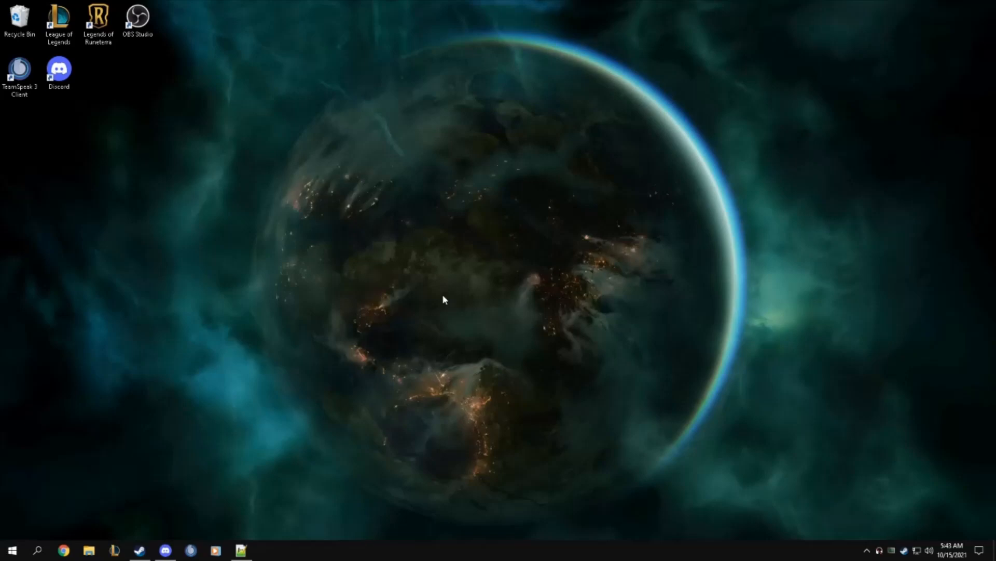
{"action": "left_click", "coordinate": [63, 550]}
{"action": "key", "text": "ctrl+v"}
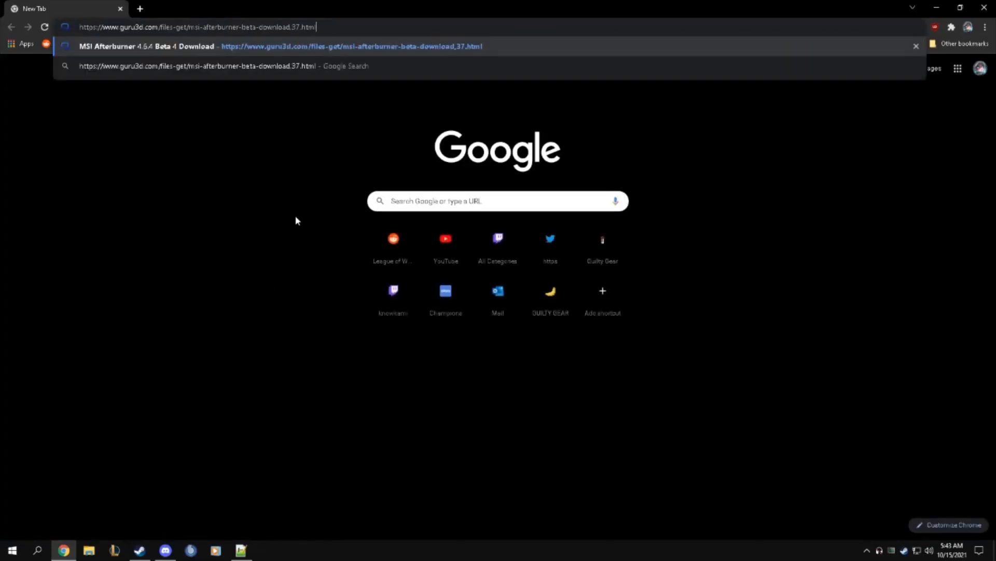
{"action": "key", "text": "Return"}
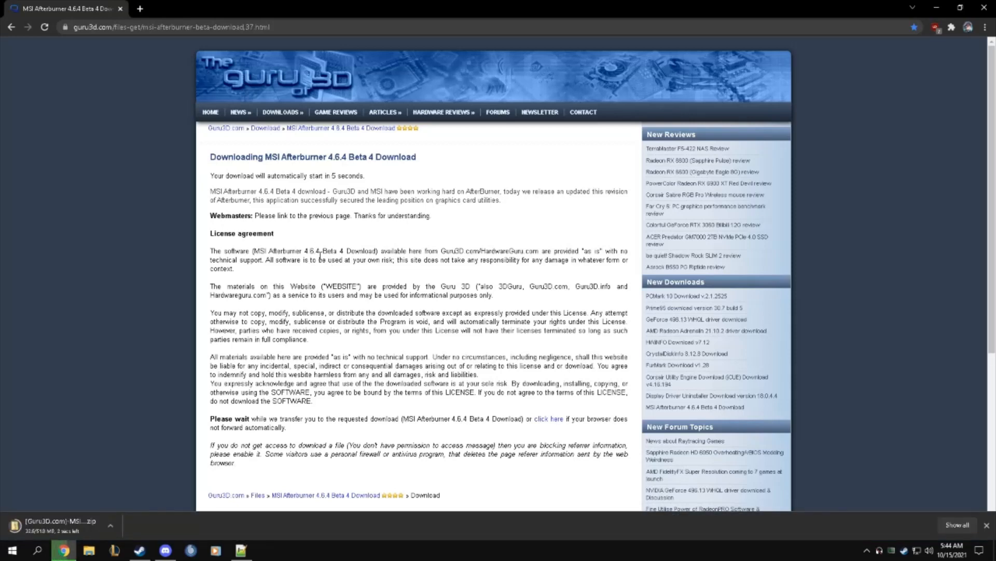
{"action": "left_click", "coordinate": [984, 7]}
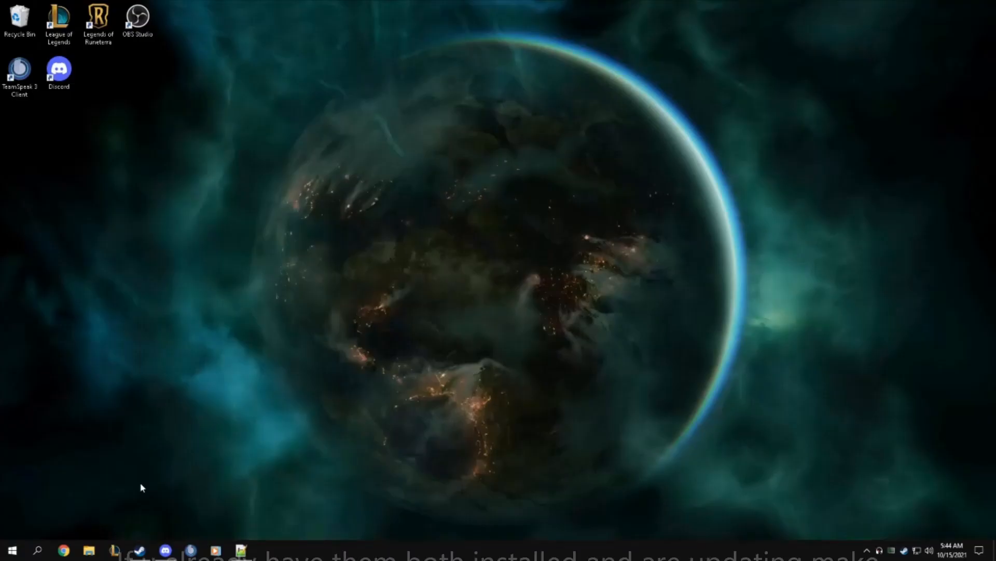
Step: Extract [Guru3D.com]-MSIAfterburner-beta.zip in the Downloads folder and open the extracted folder
{"action": "left_click", "coordinate": [89, 551]}
{"action": "left_click", "coordinate": [124, 174]}
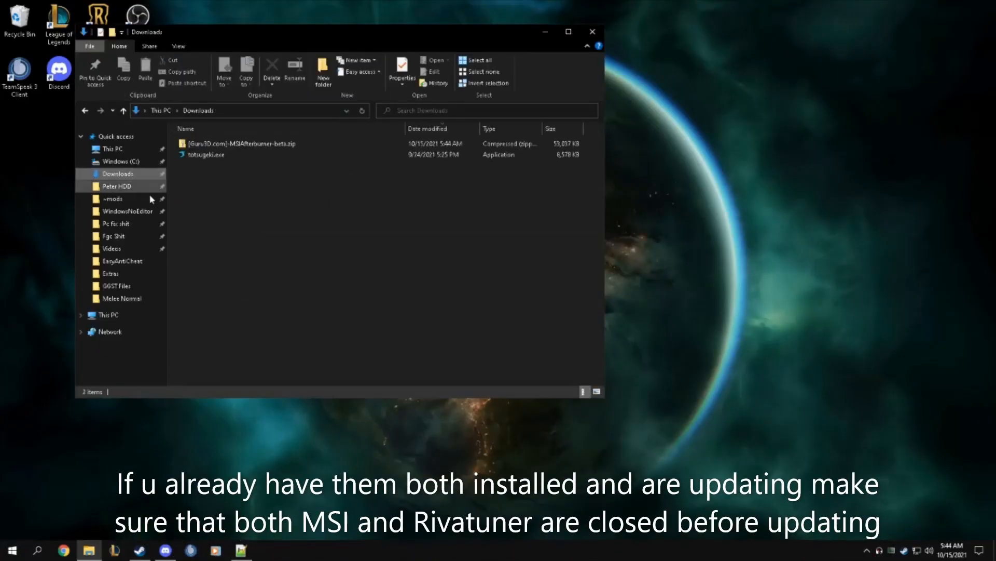
{"action": "right_click", "coordinate": [244, 147]}
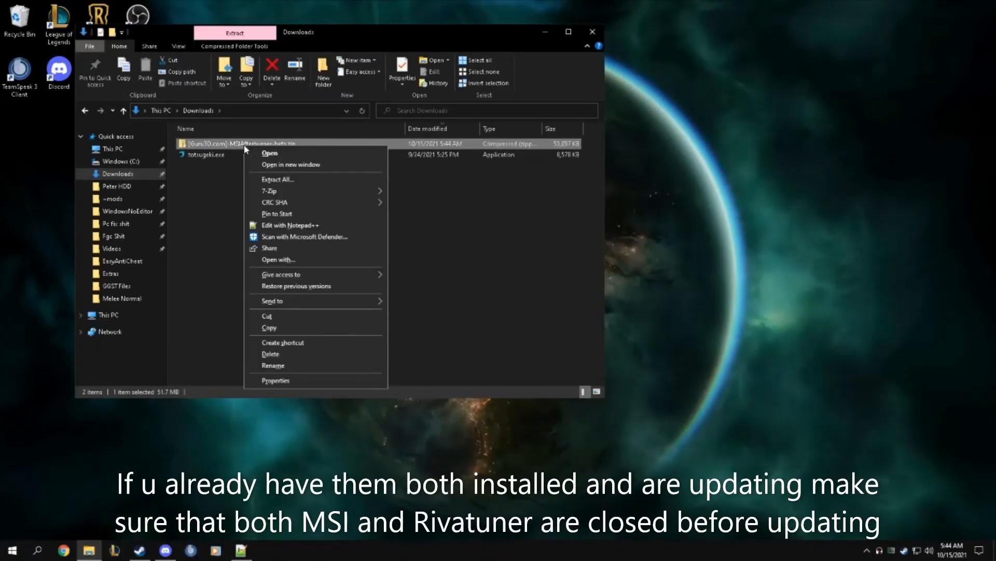
{"action": "left_click", "coordinate": [290, 182]}
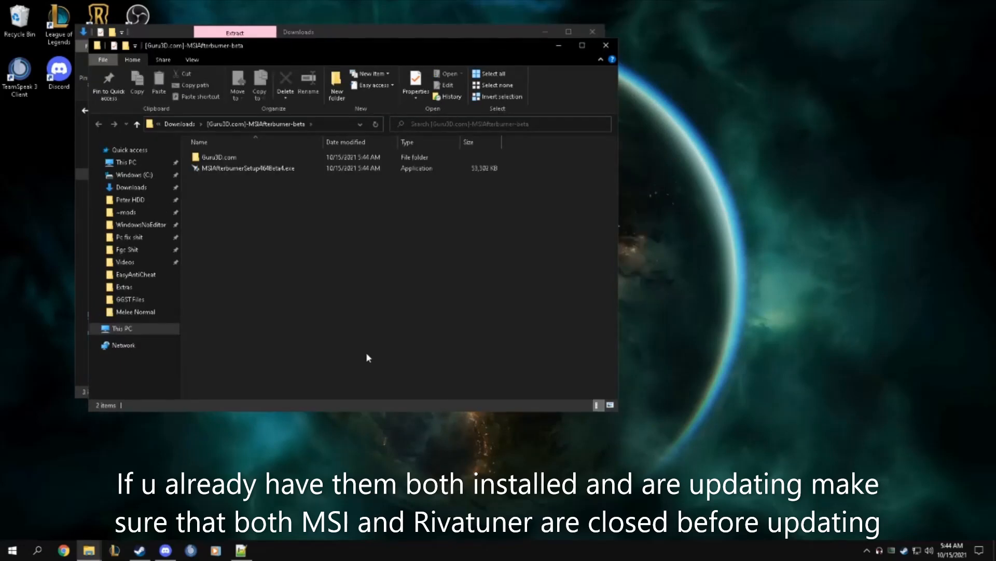
{"action": "left_click", "coordinate": [605, 45]}
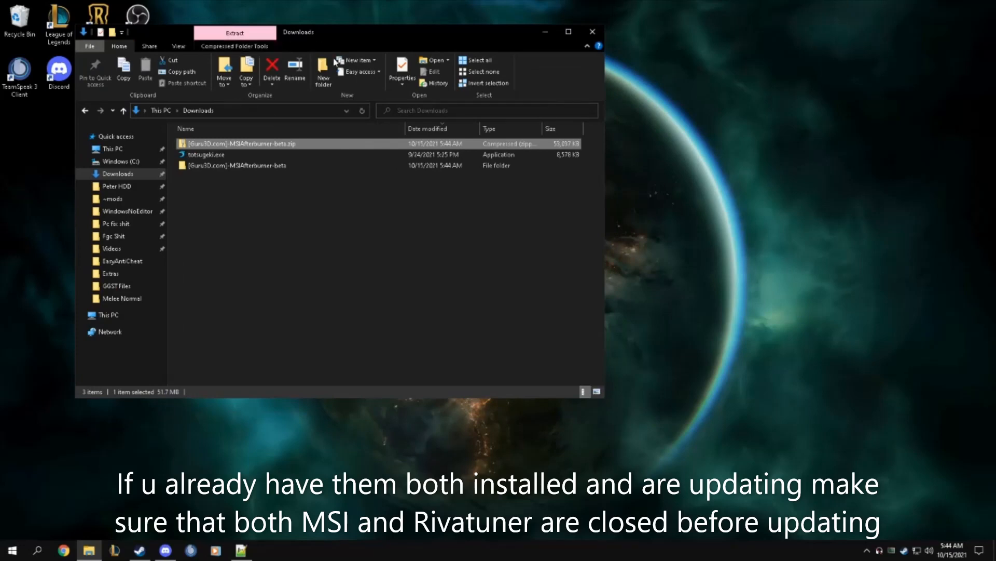
{"action": "double_click", "coordinate": [252, 170]}
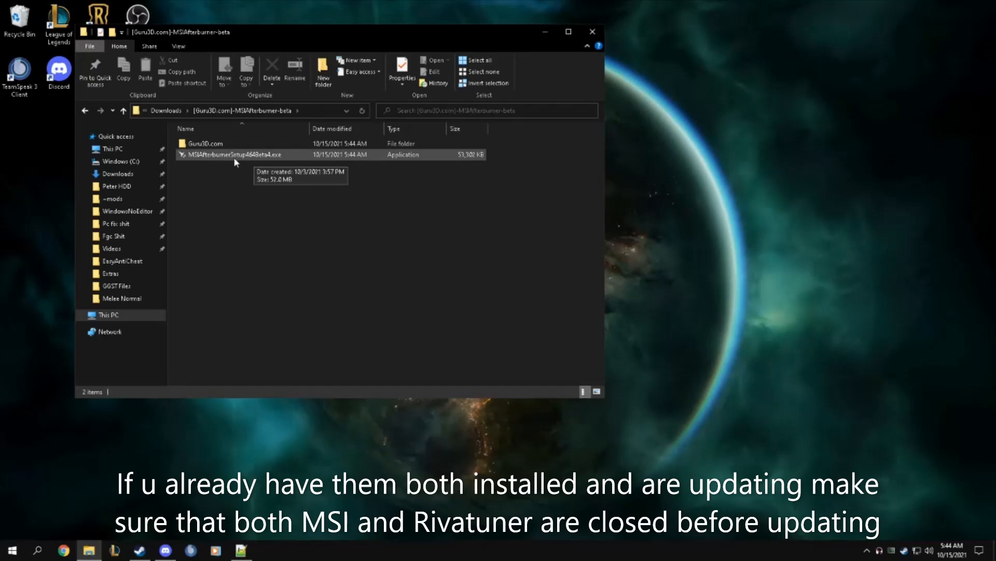
Step: Run MSIAfterburnerSetup464Beta4.exe, accept the license agreement, and install MSI Afterburner with the default options
{"action": "left_click", "coordinate": [220, 156]}
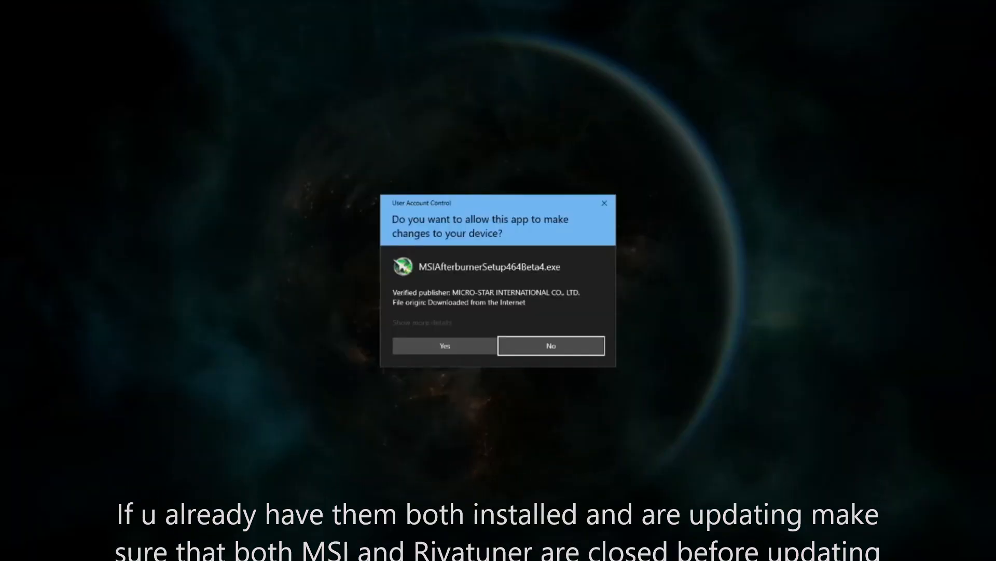
{"action": "left_click", "coordinate": [458, 349]}
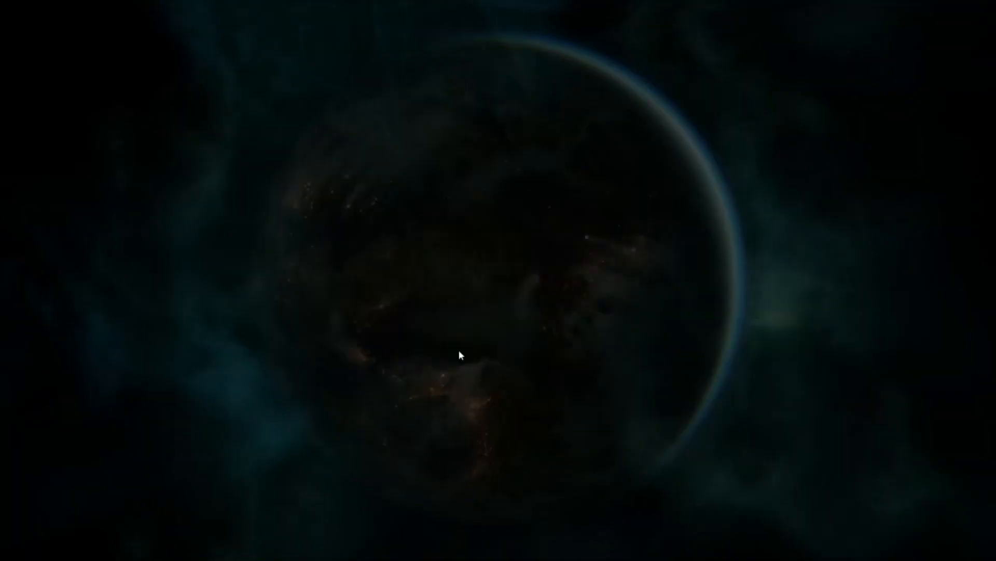
{"action": "left_click", "coordinate": [501, 299]}
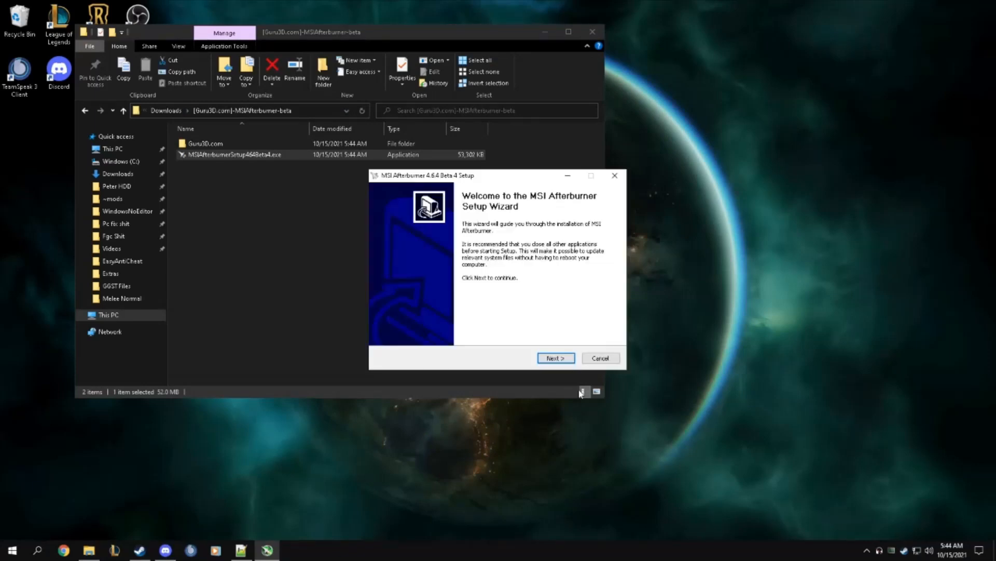
{"action": "left_click", "coordinate": [556, 358]}
{"action": "left_click", "coordinate": [384, 325]}
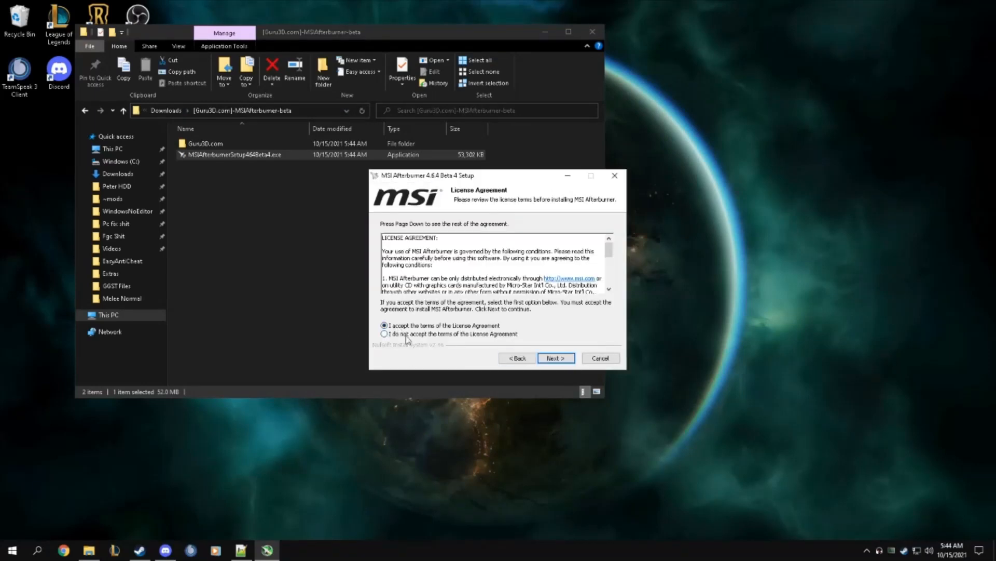
{"action": "left_click", "coordinate": [555, 358]}
{"action": "left_click", "coordinate": [558, 358]}
{"action": "left_click", "coordinate": [565, 360]}
{"action": "left_click", "coordinate": [565, 358]}
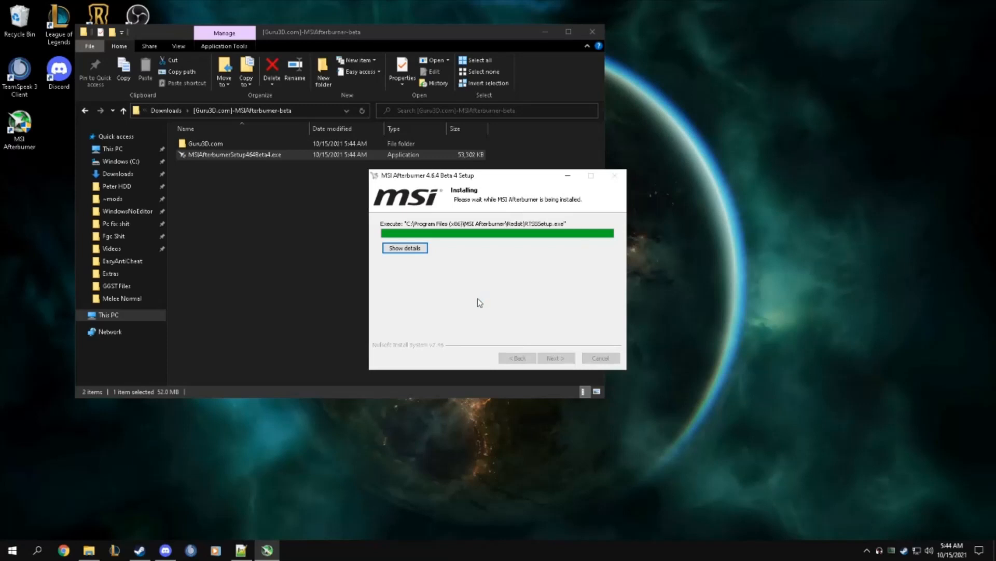
Step: Install the bundled RivaTuner Statistics Server 7.3.2 Beta 5, accepting its license, and finish both setups with Run MSI Afterburner enabled and no readme
{"action": "left_click", "coordinate": [502, 299]}
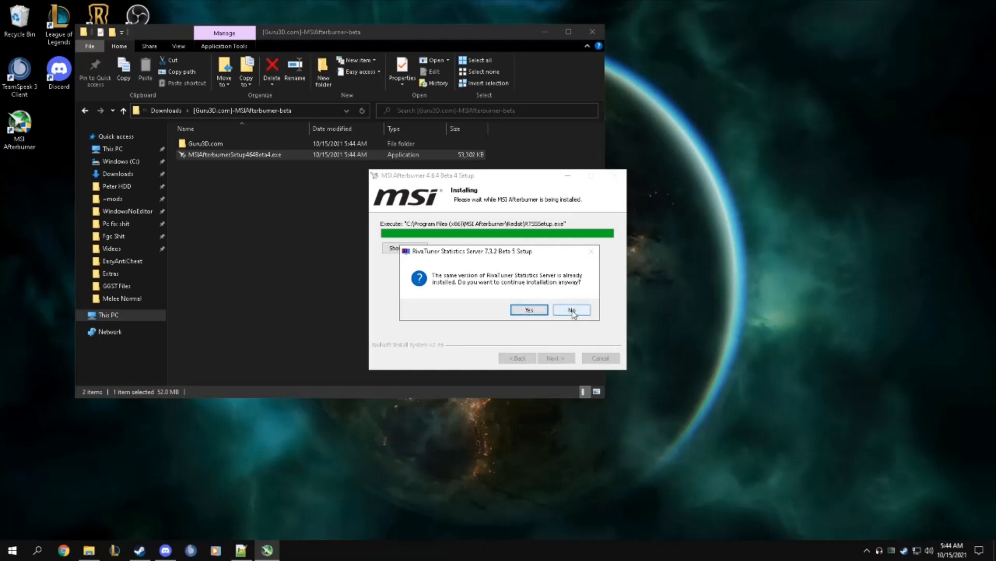
{"action": "left_click", "coordinate": [540, 312]}
{"action": "left_click", "coordinate": [553, 359]}
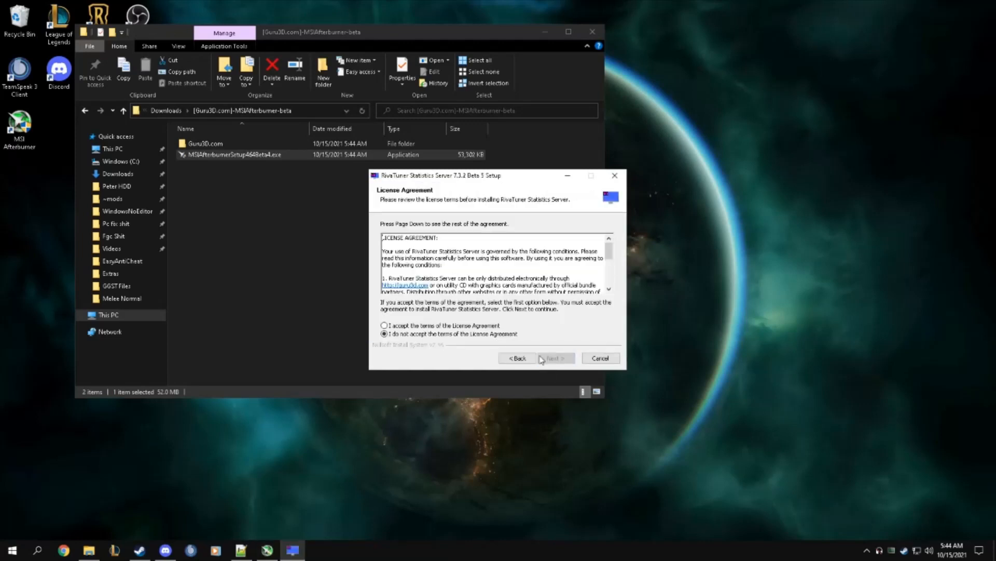
{"action": "left_click", "coordinate": [475, 326]}
{"action": "left_click", "coordinate": [563, 357]}
{"action": "left_click", "coordinate": [561, 359]}
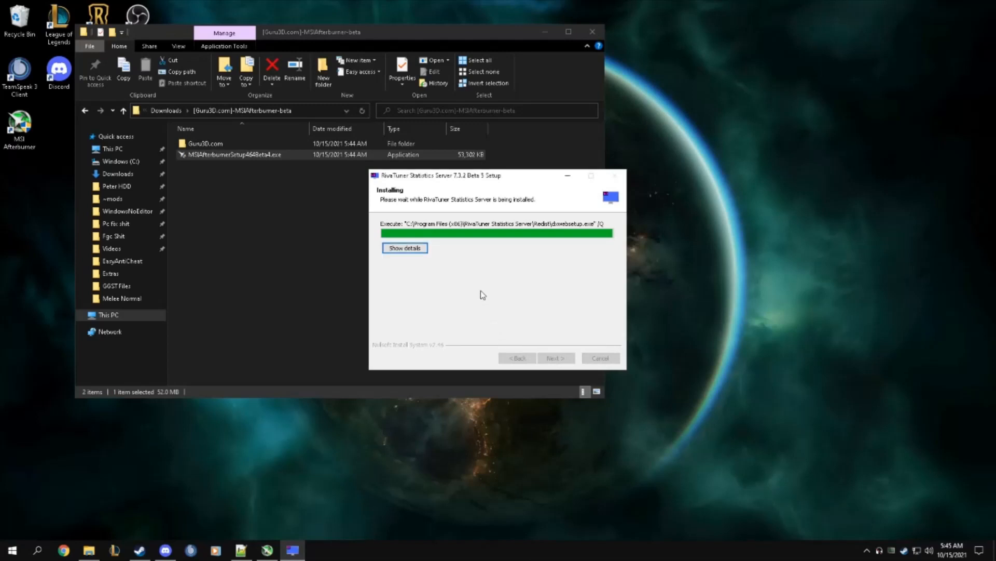
{"action": "left_click", "coordinate": [579, 311]}
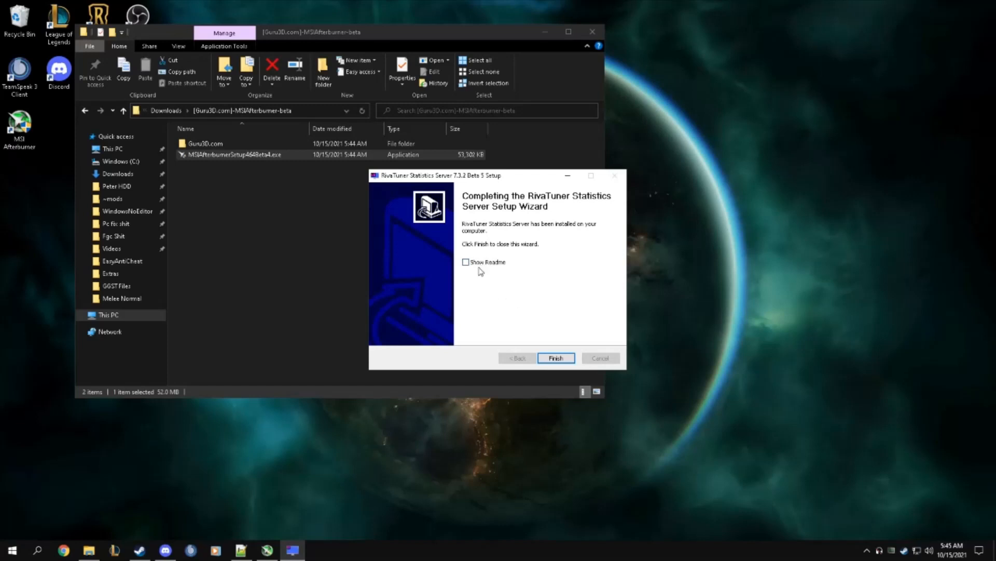
{"action": "left_click", "coordinate": [563, 362]}
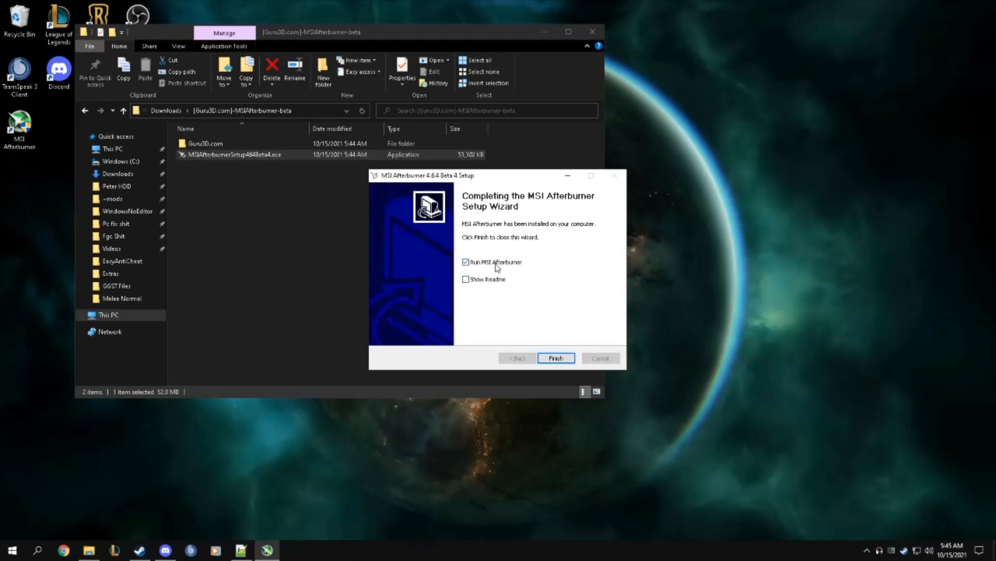
{"action": "left_click", "coordinate": [554, 357]}
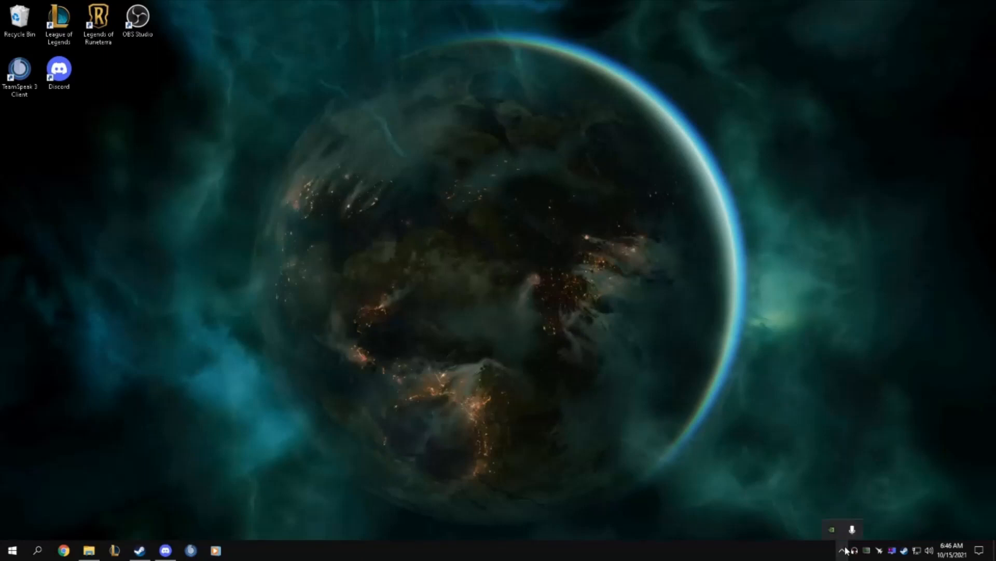
Step: Search Windows for MSI Afterburner and RivaTuner Statistics Server to locate both apps
{"action": "left_click", "coordinate": [37, 549]}
{"action": "type", "text": "msi"}
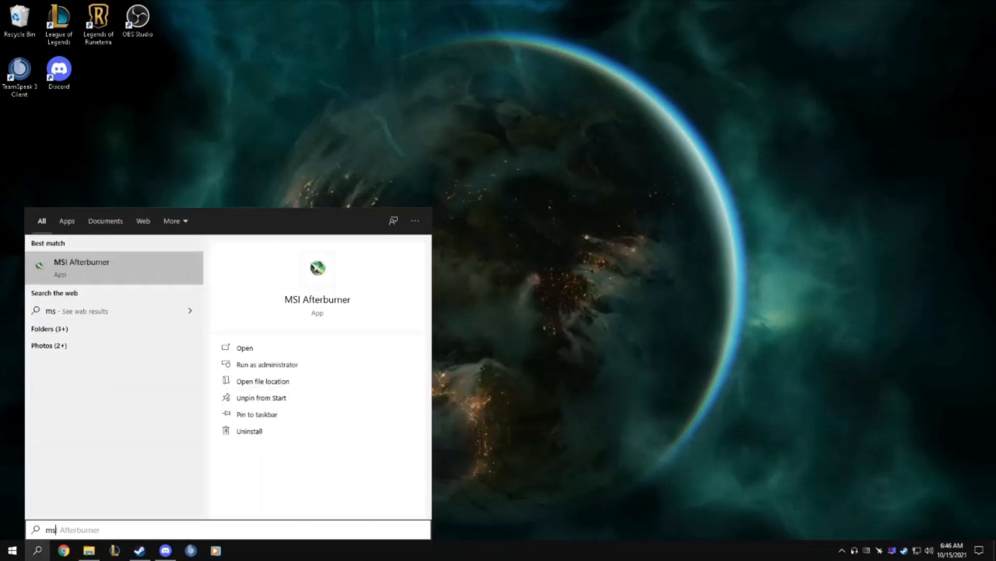
{"action": "key", "text": "BackSpace"}
{"action": "key", "text": "BackSpace"}
{"action": "key", "text": "BackSpace"}
{"action": "type", "text": "riva"}
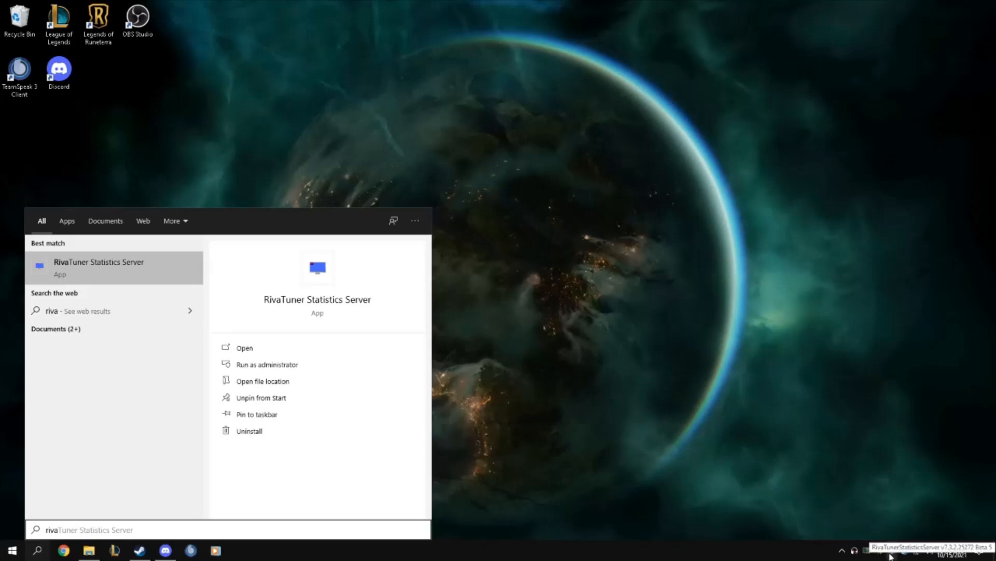
{"action": "left_click", "coordinate": [499, 263]}
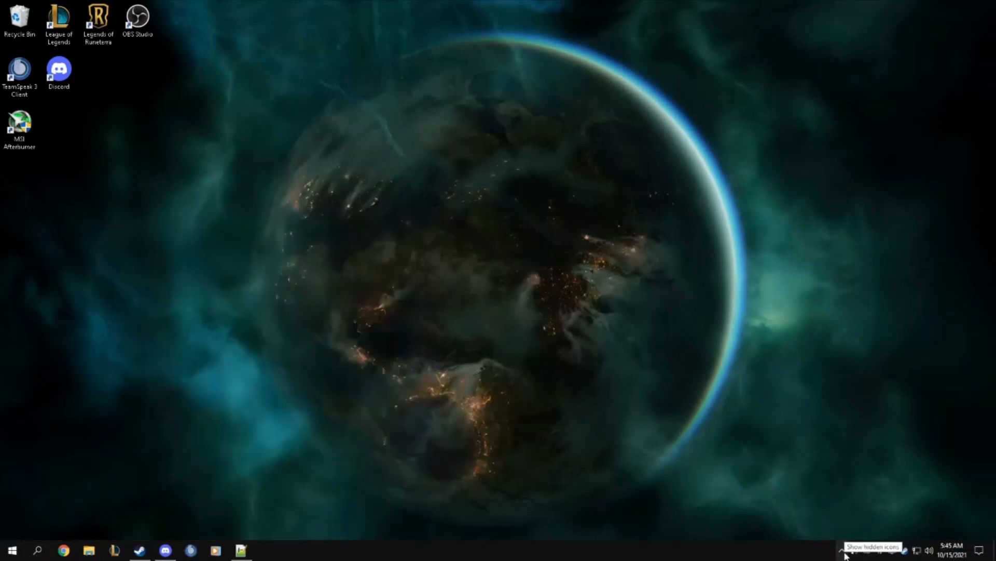
Step: Bring up MSI Afterburner and RivaTuner Statistics Server, and check the Start with Windows and Start minimized options in Afterburner's general properties
{"action": "left_click", "coordinate": [842, 551]}
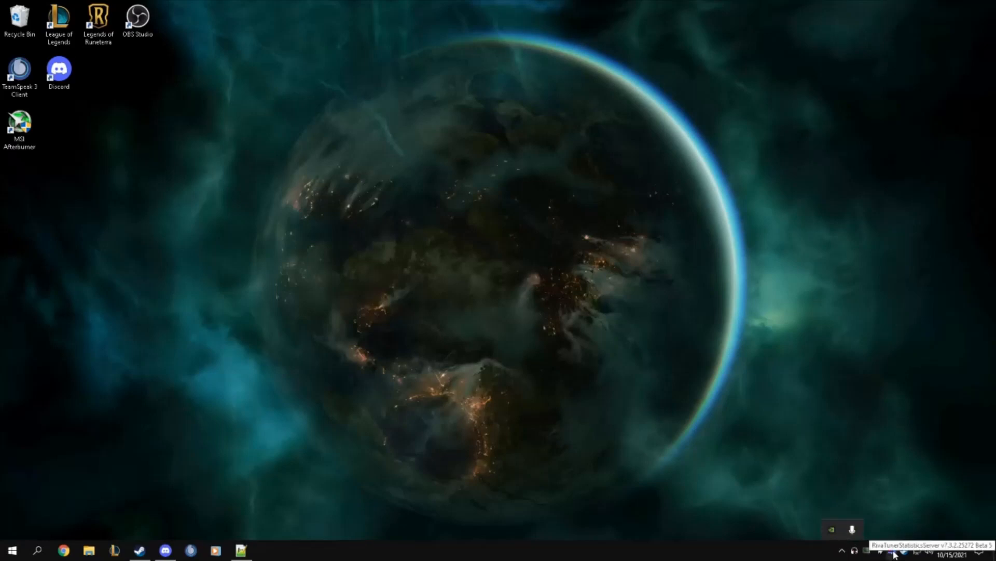
{"action": "left_click", "coordinate": [832, 530]}
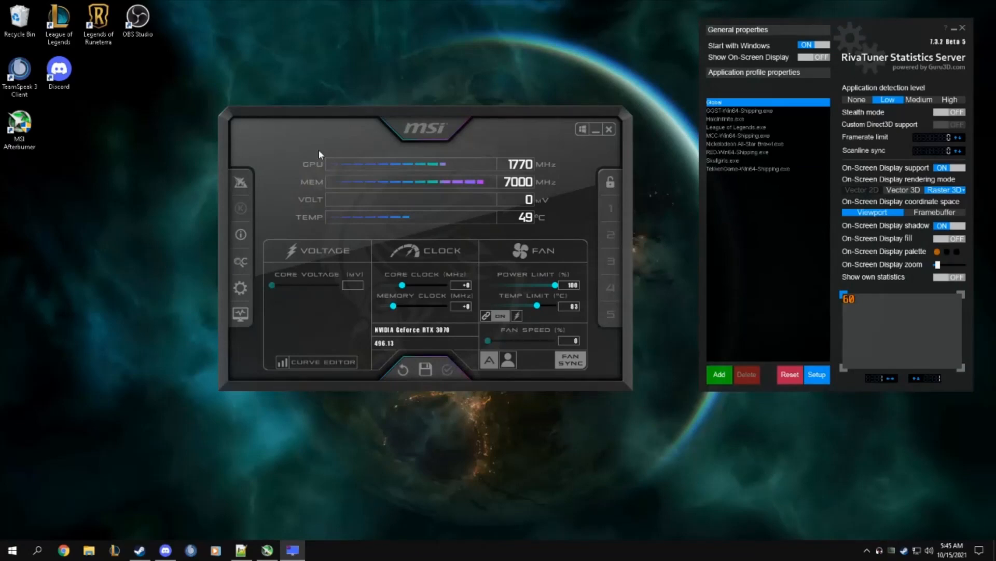
{"action": "left_click", "coordinate": [241, 287]}
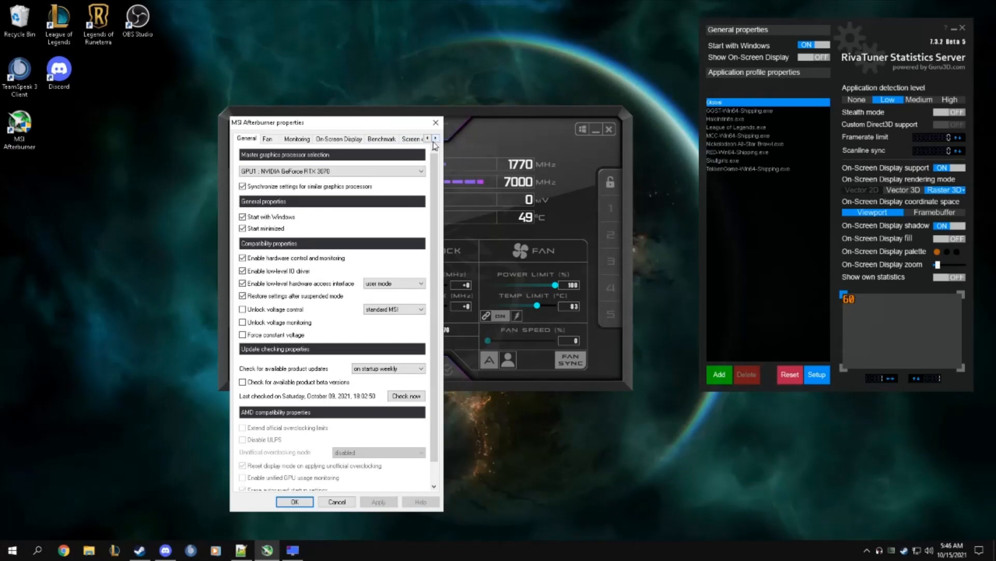
{"action": "left_click", "coordinate": [294, 502]}
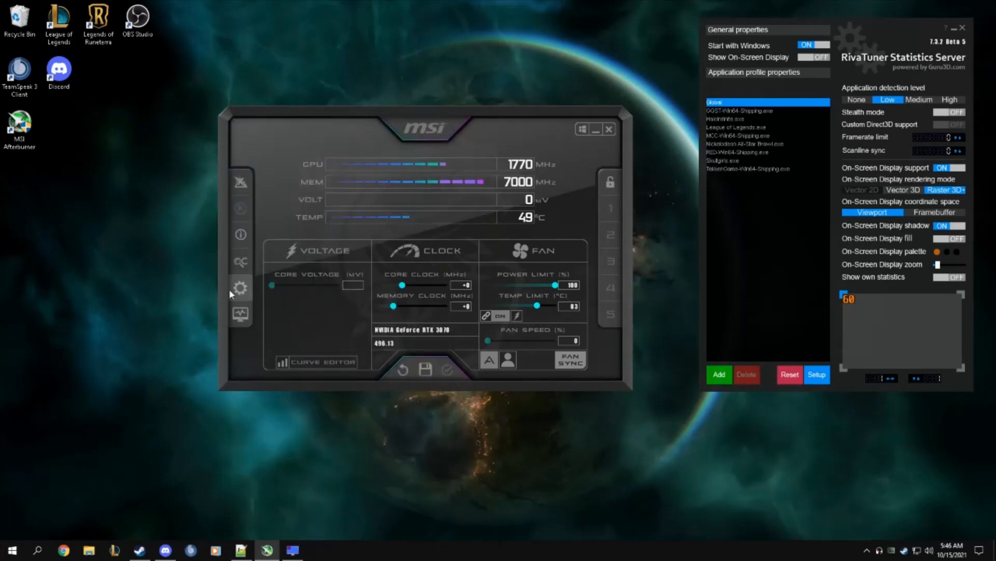
{"action": "left_click", "coordinate": [240, 294]}
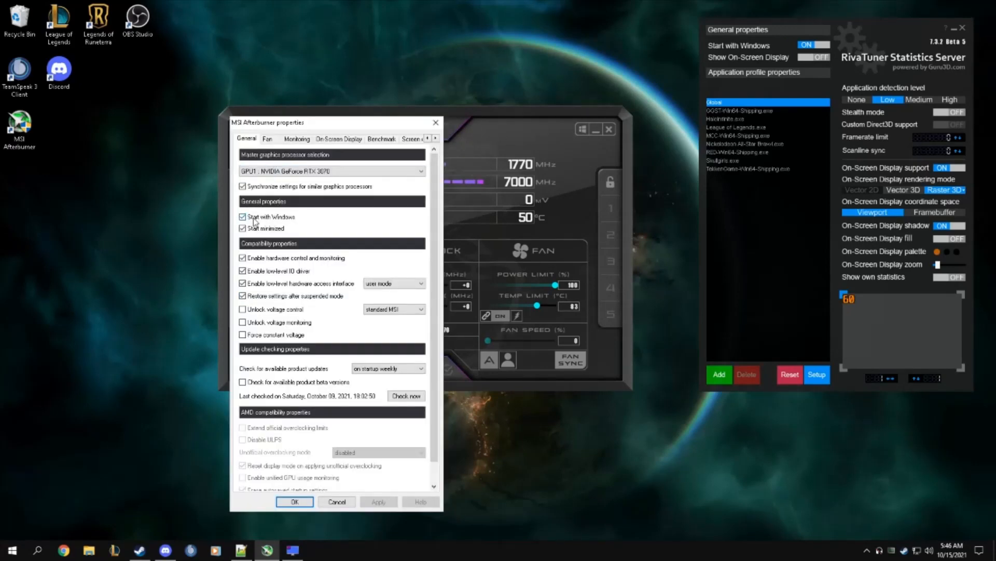
Step: Check the on-screen display settings of the Framerate and Frametime monitoring graphs, close the properties, and minimize MSI Afterburner
{"action": "left_click", "coordinate": [297, 139]}
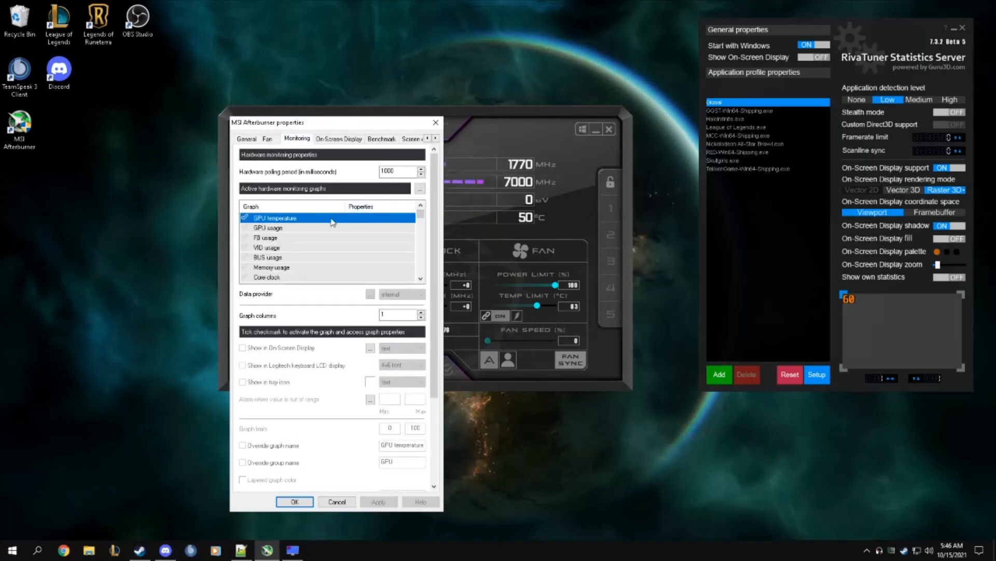
{"action": "left_click_drag", "start_coordinate": [420, 218], "coordinate": [421, 271]}
{"action": "scroll", "coordinate": [332, 255], "scroll_direction": "up", "scroll_amount": 3}
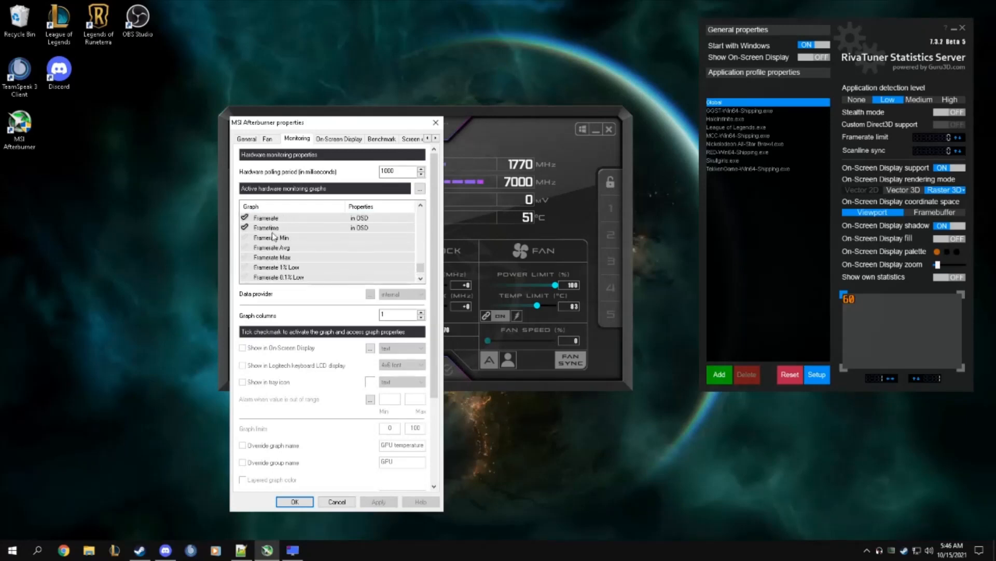
{"action": "left_click", "coordinate": [270, 220]}
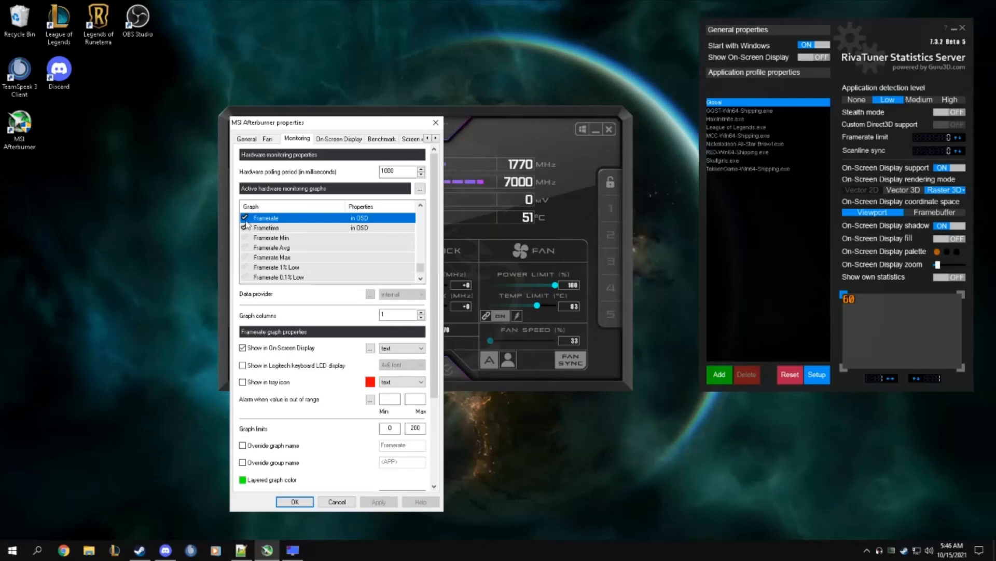
{"action": "left_click", "coordinate": [276, 227]}
{"action": "left_click", "coordinate": [280, 221]}
{"action": "left_click", "coordinate": [279, 228]}
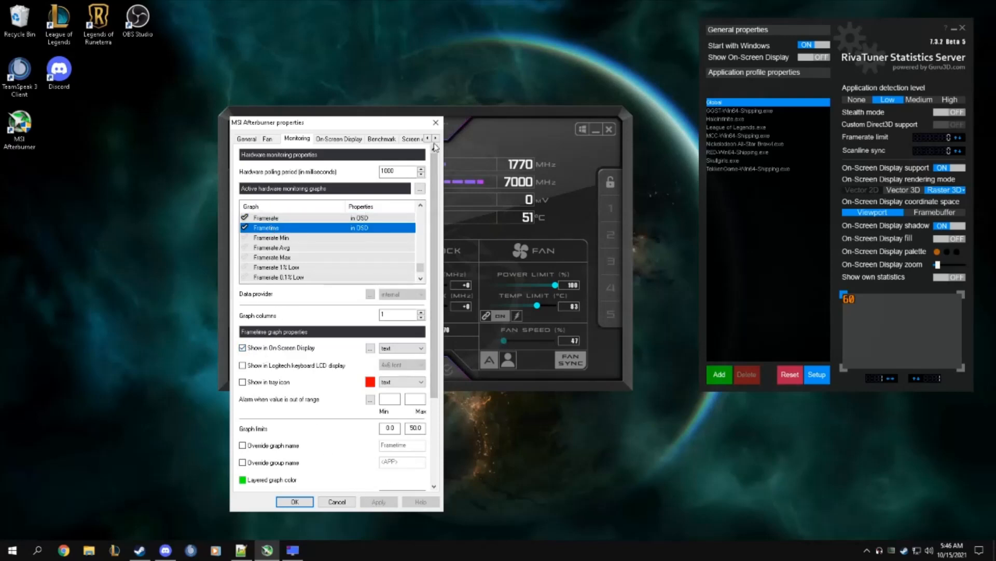
{"action": "left_click", "coordinate": [435, 122]}
{"action": "left_click", "coordinate": [596, 130]}
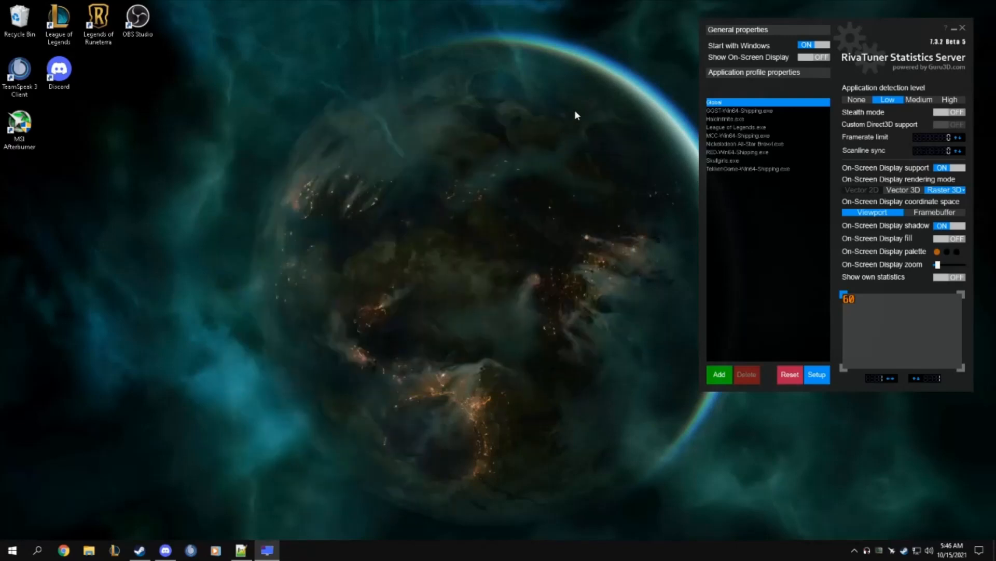
Step: Reposition the RivaTuner Statistics Server window and turn on Show On-Screen Display in its general properties
{"action": "left_click_drag", "start_coordinate": [892, 37], "coordinate": [582, 69]}
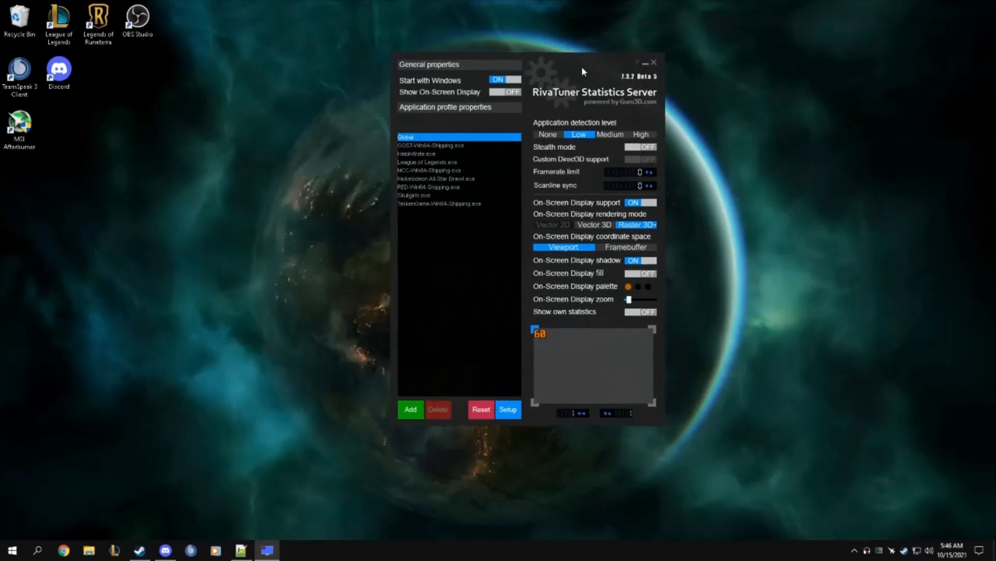
{"action": "left_click", "coordinate": [506, 93]}
Step: Start adding an application profile and browse the Windows (C:) drive and its Program Files (x86) folder for the game
{"action": "left_click", "coordinate": [408, 407]}
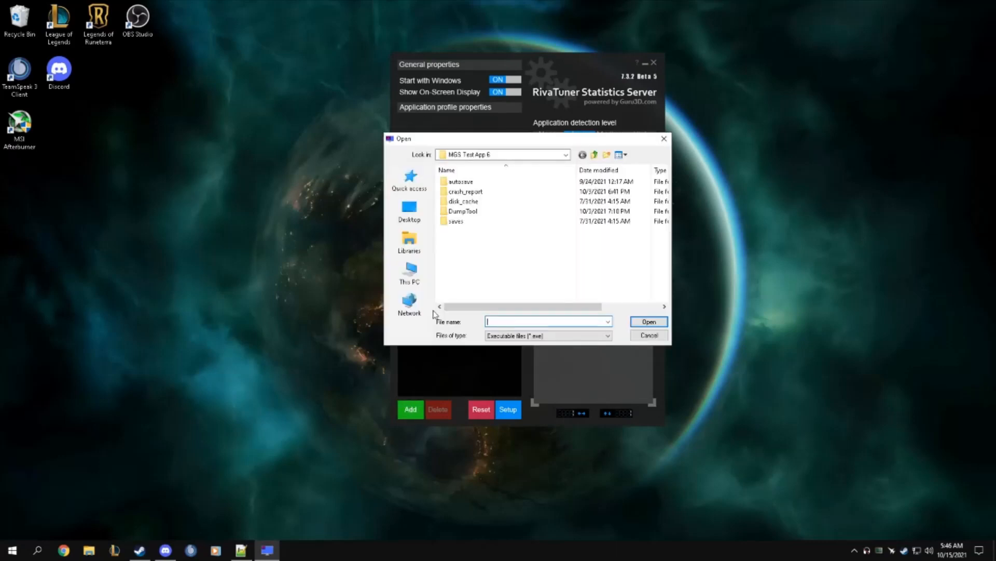
{"action": "left_click", "coordinate": [409, 273]}
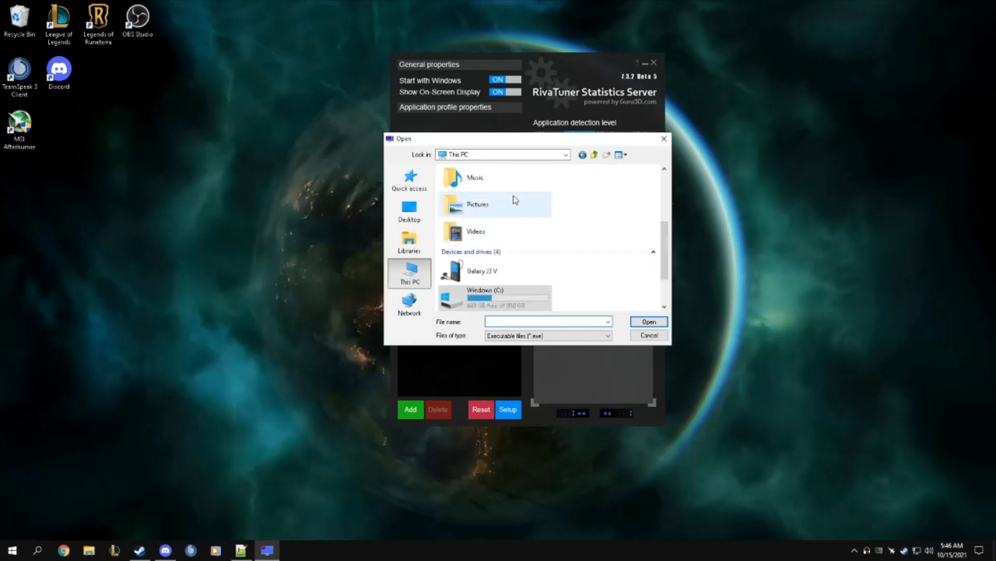
{"action": "scroll", "coordinate": [525, 240], "scroll_direction": "down", "scroll_amount": 2}
{"action": "double_click", "coordinate": [514, 238]}
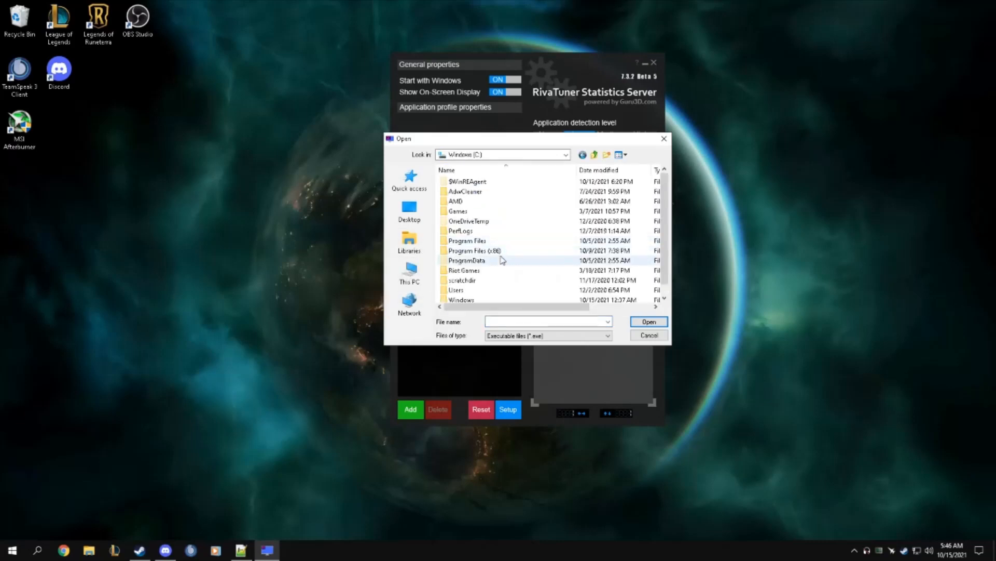
{"action": "double_click", "coordinate": [482, 253]}
{"action": "scroll", "coordinate": [483, 257], "scroll_direction": "down", "scroll_amount": 3}
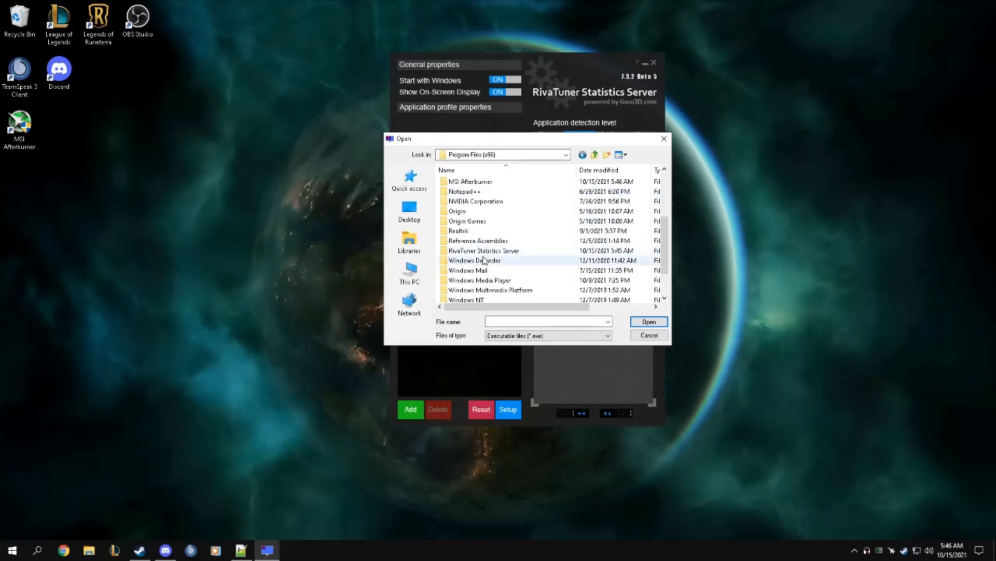
{"action": "scroll", "coordinate": [484, 253], "scroll_direction": "up", "scroll_amount": 1}
{"action": "key", "text": "alt+Left"}
{"action": "scroll", "coordinate": [483, 210], "scroll_direction": "down", "scroll_amount": 1}
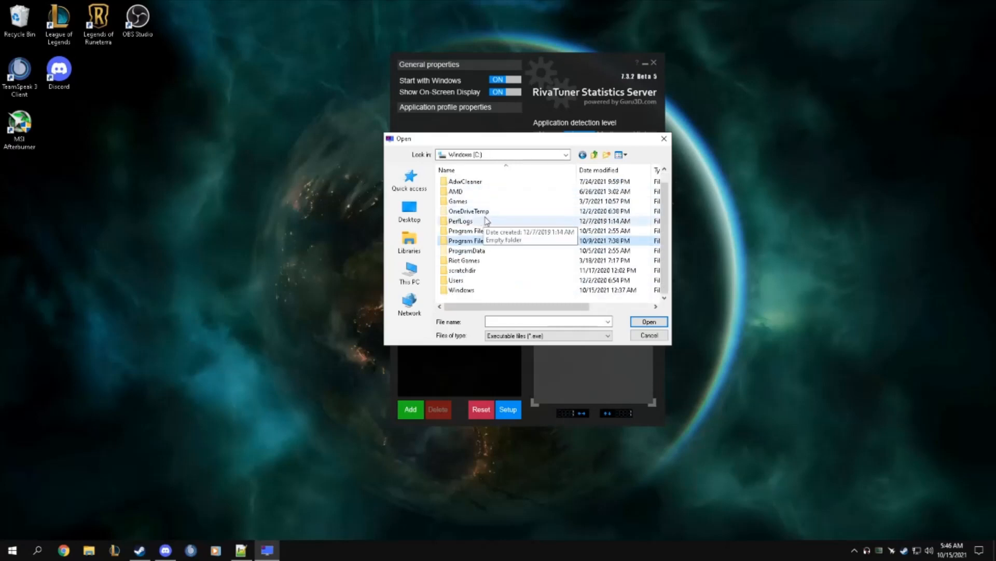
Step: Locate and select RED-Win64-Shipping.exe in the RED game's Binaries\Win64 folder under C:\Games, and cancel adding the profile
{"action": "double_click", "coordinate": [484, 202]}
{"action": "double_click", "coordinate": [474, 188]}
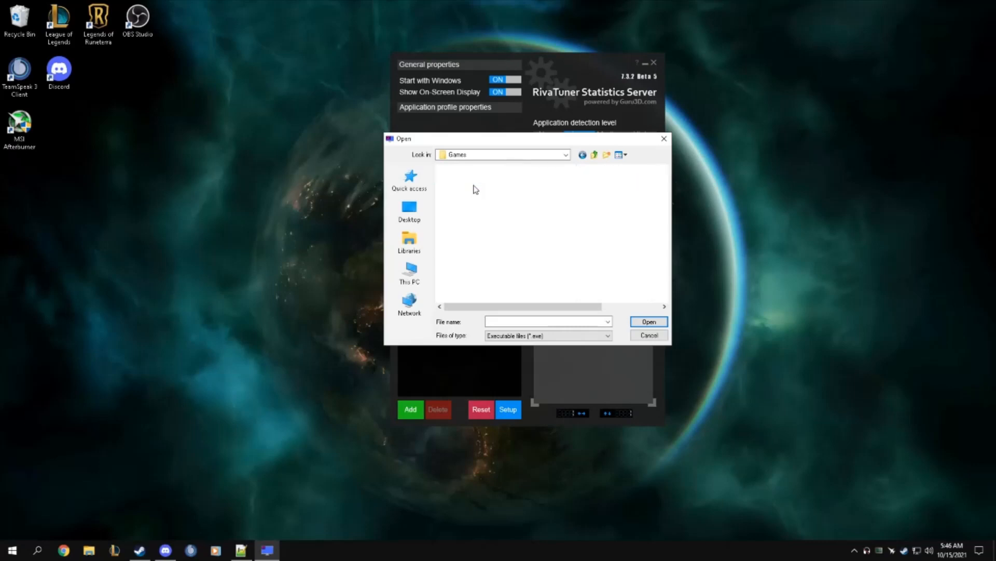
{"action": "scroll", "coordinate": [476, 218], "scroll_direction": "down", "scroll_amount": 3}
{"action": "double_click", "coordinate": [476, 225]}
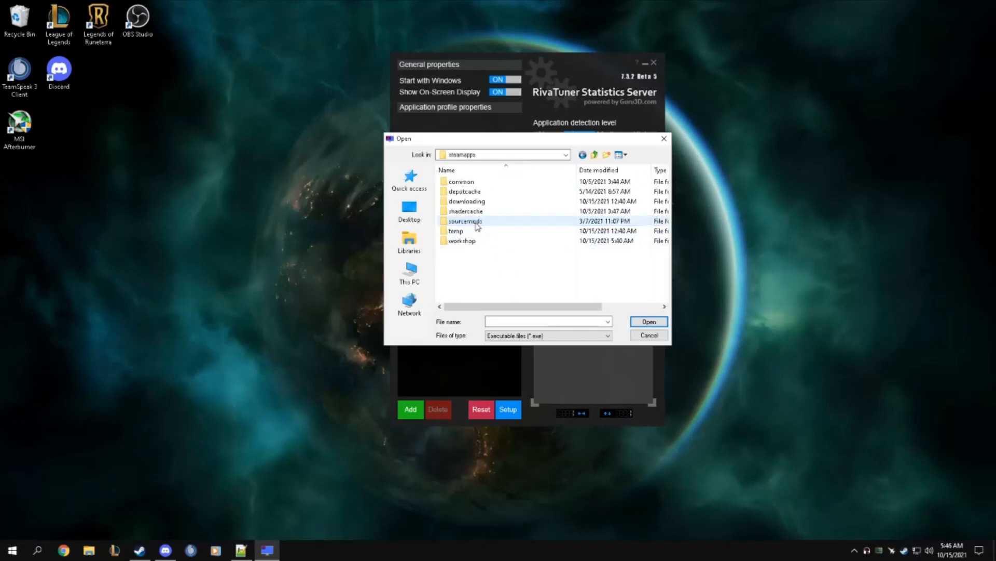
{"action": "double_click", "coordinate": [476, 182]}
{"action": "double_click", "coordinate": [476, 182]}
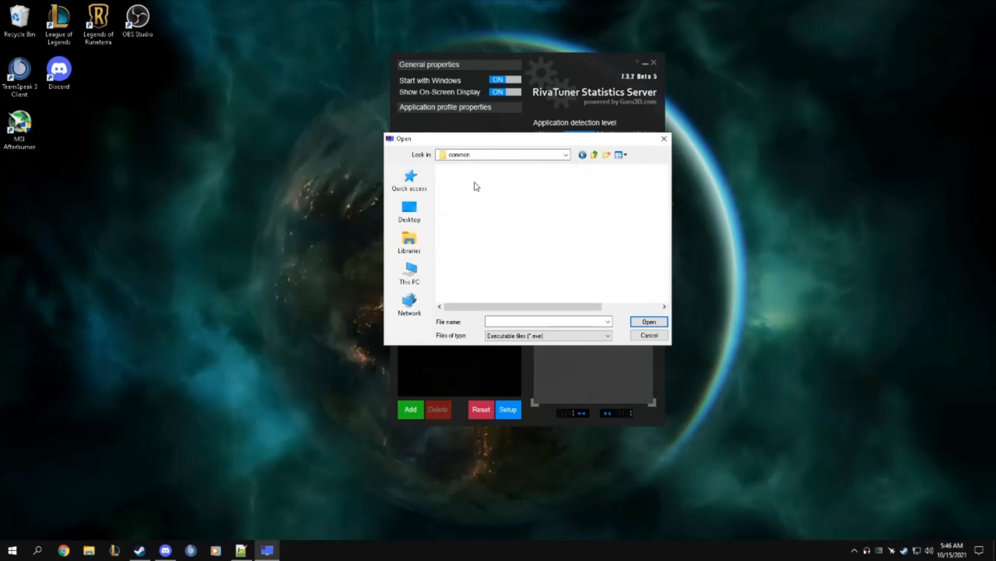
{"action": "double_click", "coordinate": [465, 202]}
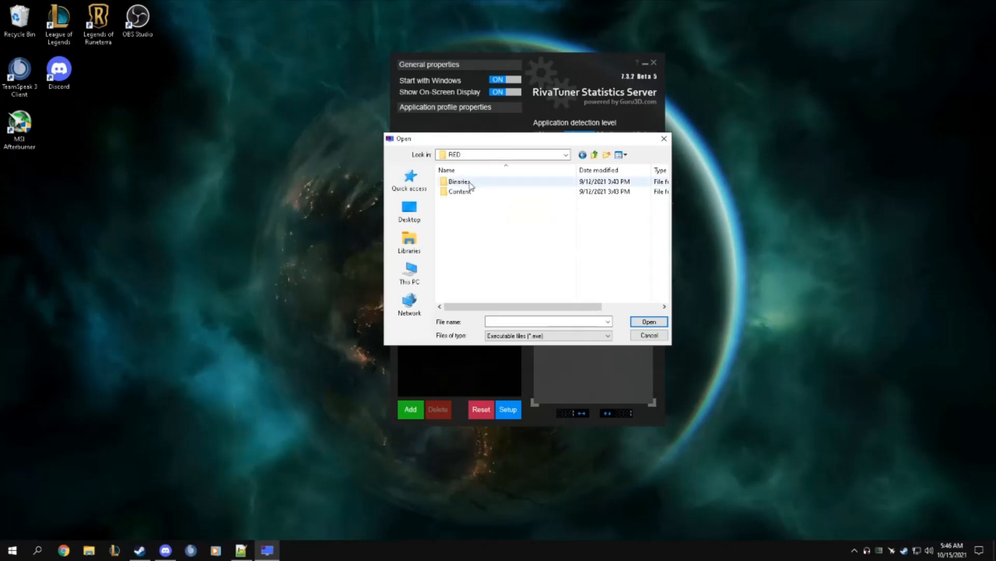
{"action": "double_click", "coordinate": [470, 182]}
{"action": "double_click", "coordinate": [470, 183]}
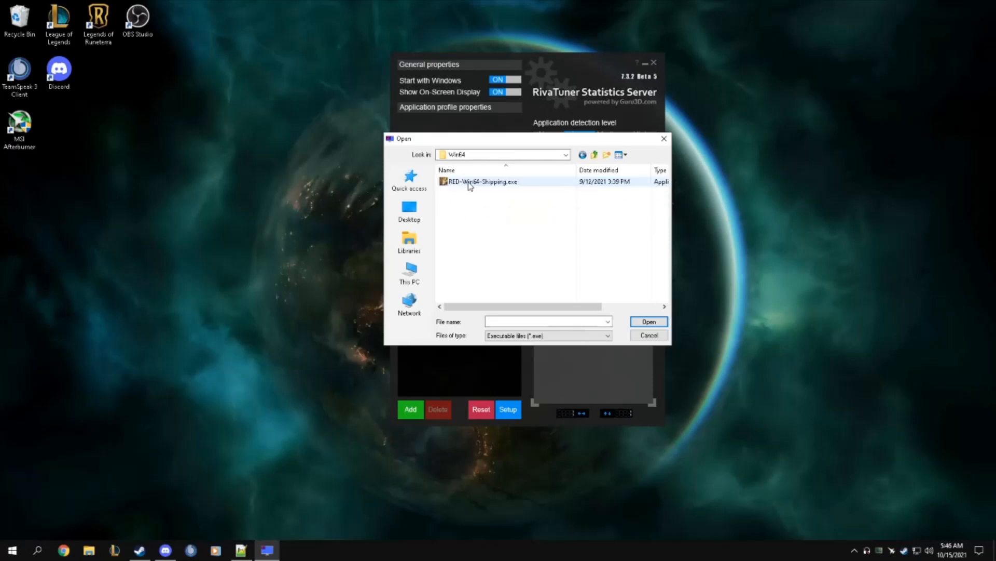
{"action": "left_click", "coordinate": [476, 185]}
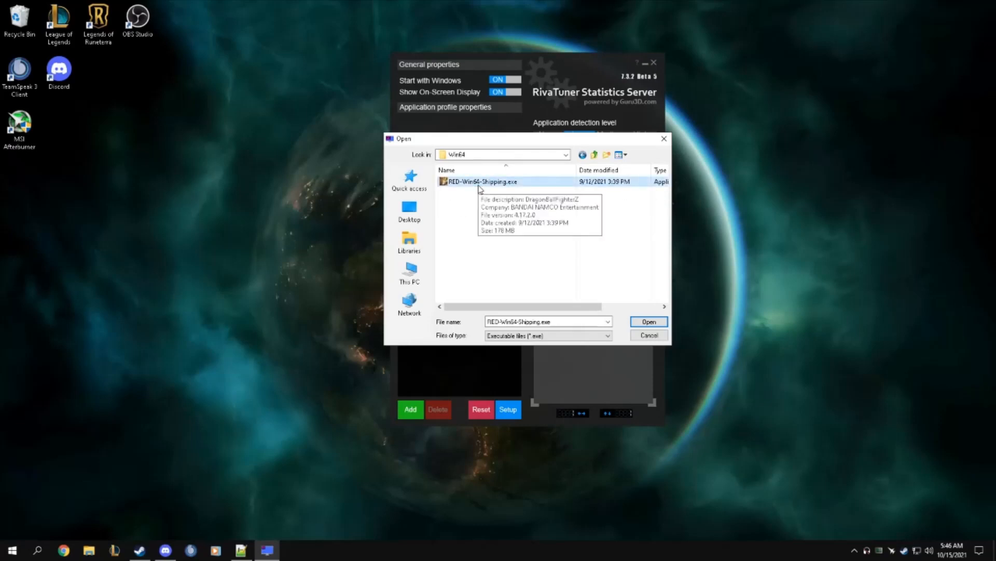
{"action": "left_click", "coordinate": [642, 336]}
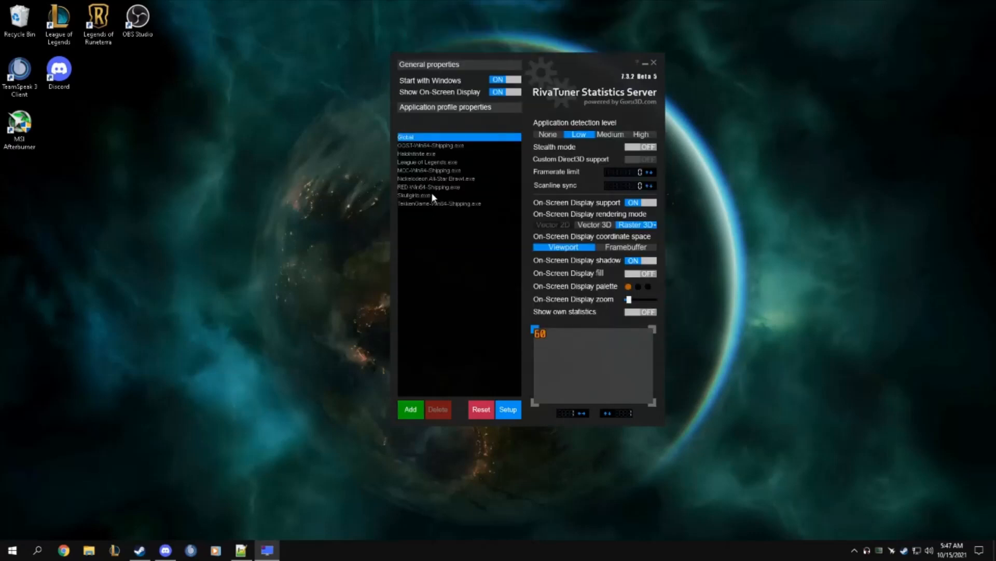
Step: Check the framerate limit of the existing RED-Win64-Shipping.exe profile and minimize RivaTuner Statistics Server
{"action": "left_click", "coordinate": [418, 188]}
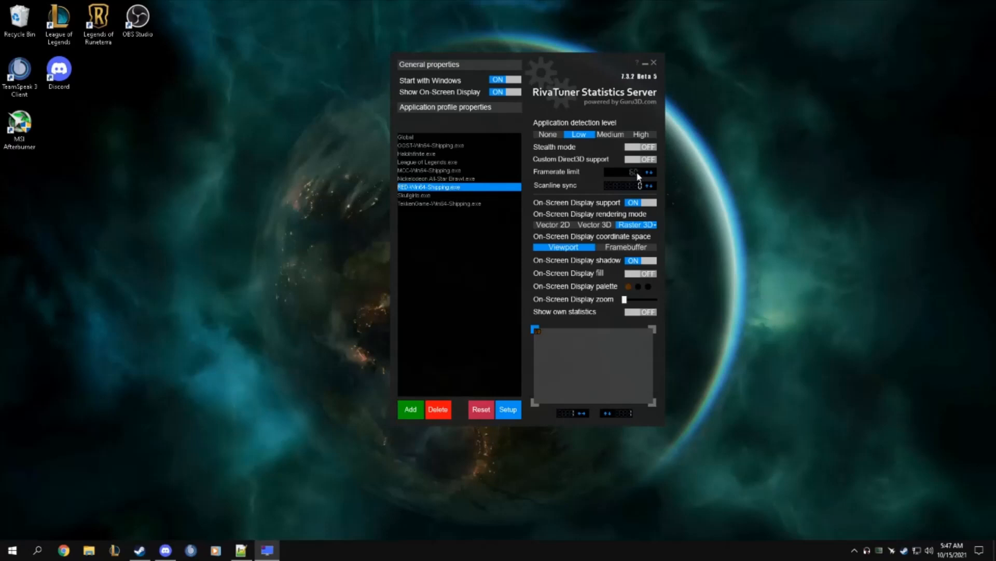
{"action": "left_click", "coordinate": [646, 63]}
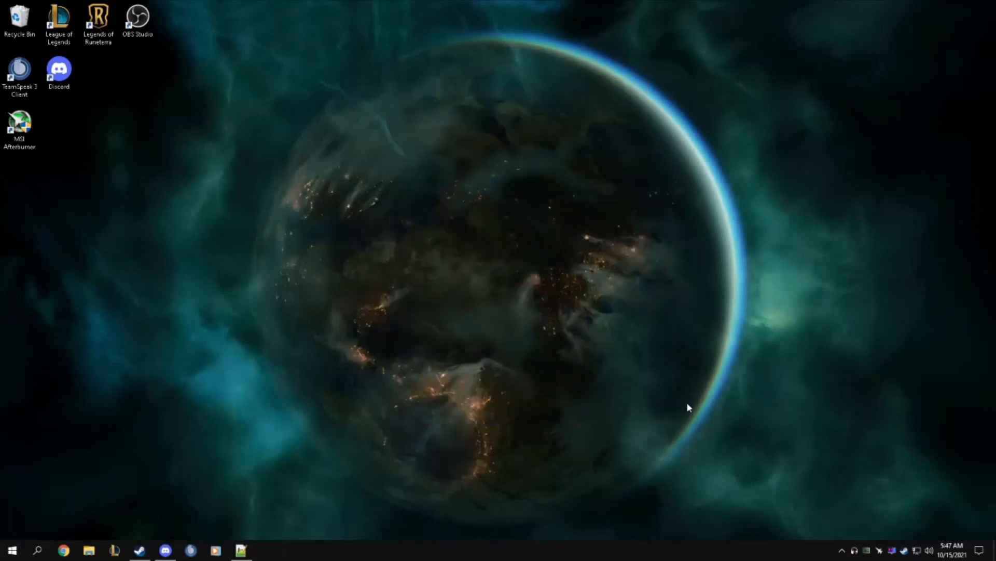
Step: Review which icons appear in the taskbar's notification area in Windows taskbar settings, and close the settings
{"action": "right_click", "coordinate": [478, 557]}
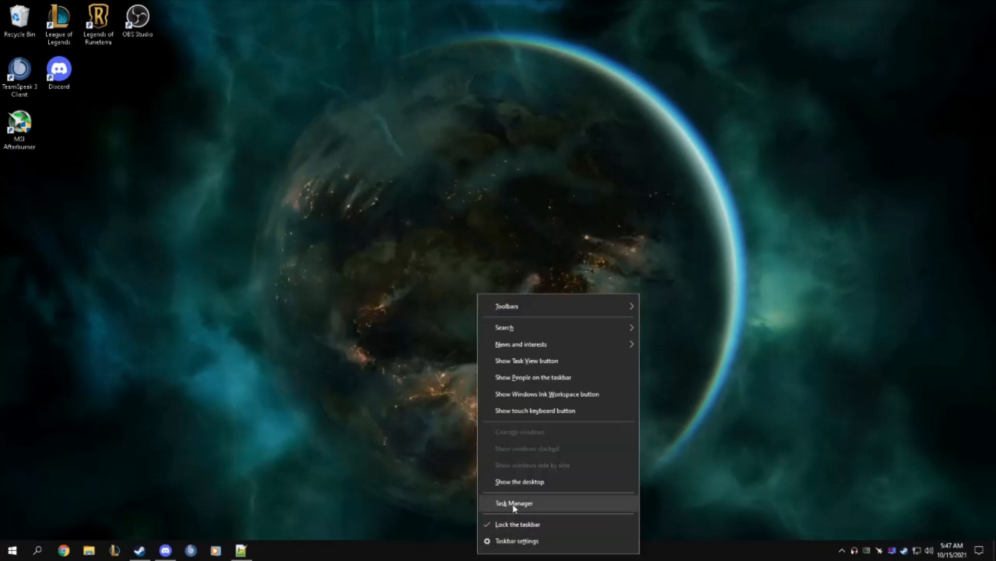
{"action": "left_click", "coordinate": [512, 543]}
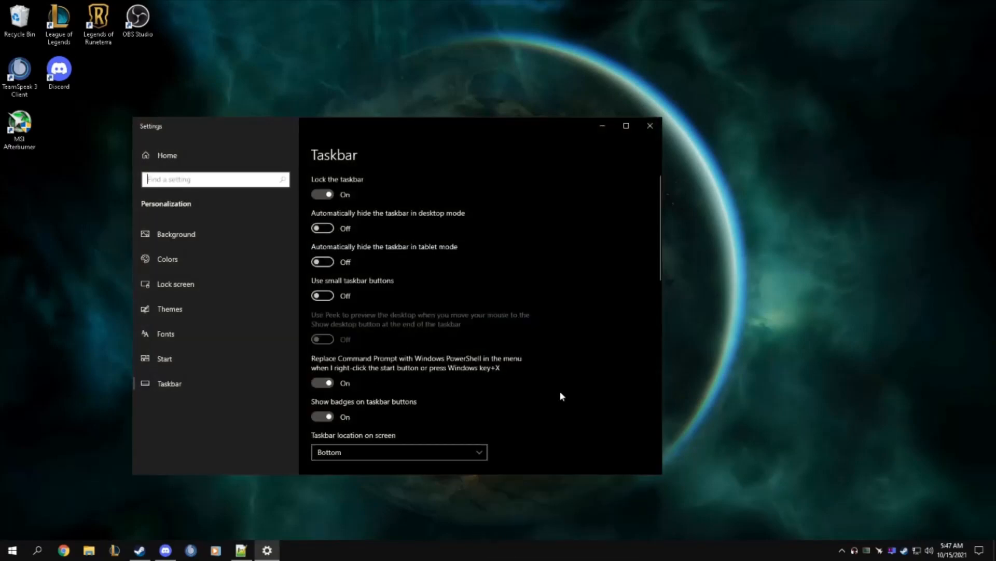
{"action": "scroll", "coordinate": [466, 356], "scroll_direction": "down", "scroll_amount": 5}
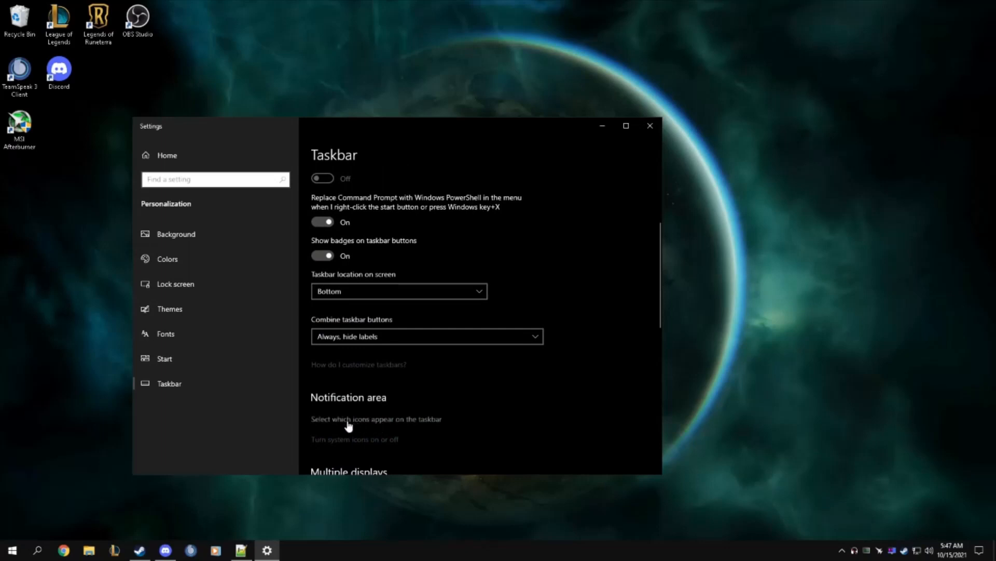
{"action": "left_click", "coordinate": [347, 420]}
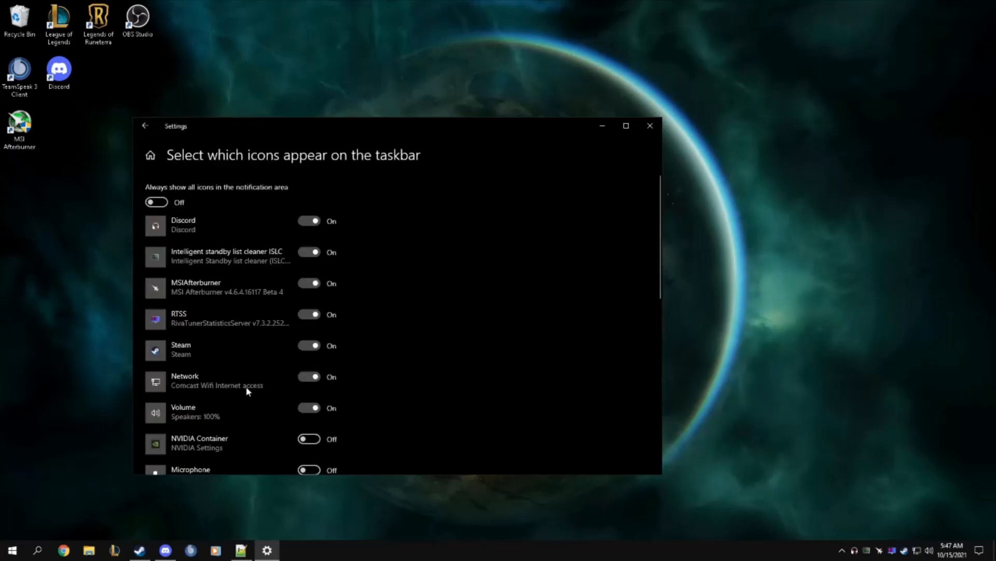
{"action": "scroll", "coordinate": [247, 390], "scroll_direction": "down", "scroll_amount": 3}
{"action": "scroll", "coordinate": [278, 378], "scroll_direction": "up", "scroll_amount": 1}
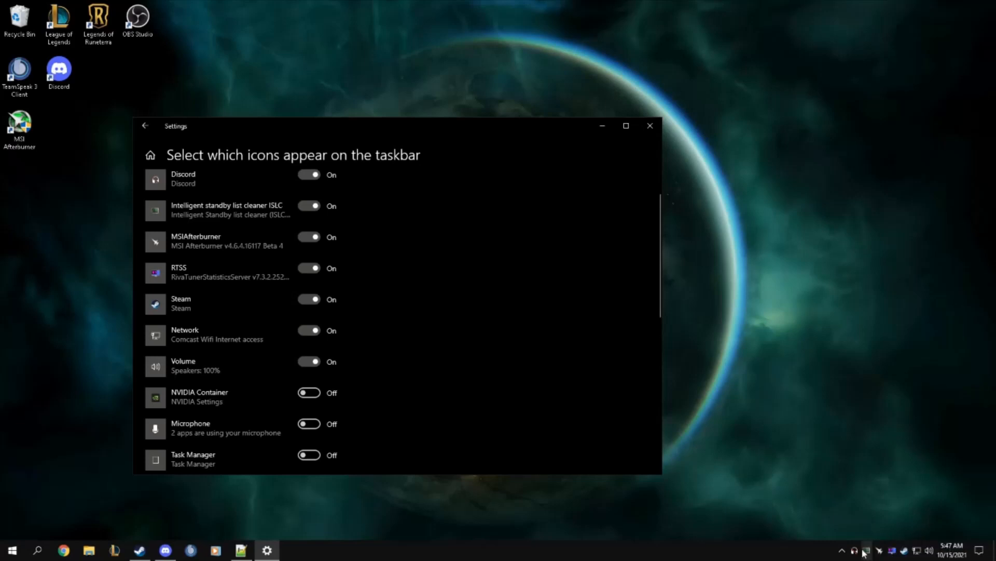
{"action": "left_click", "coordinate": [649, 125]}
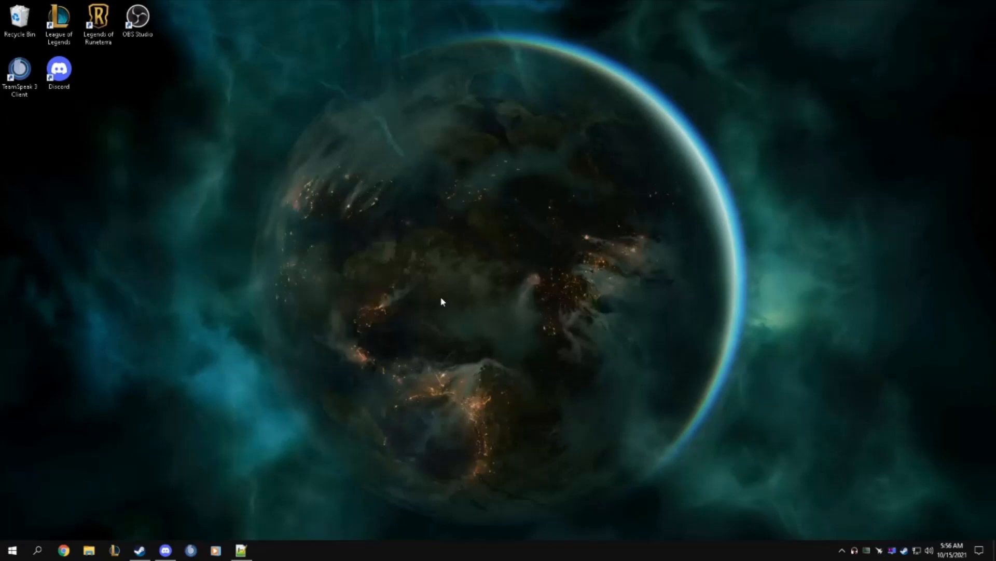
Step: Switch to Steam and open the properties of DRAGON BALL FighterZ from the library
{"action": "left_click", "coordinate": [139, 550]}
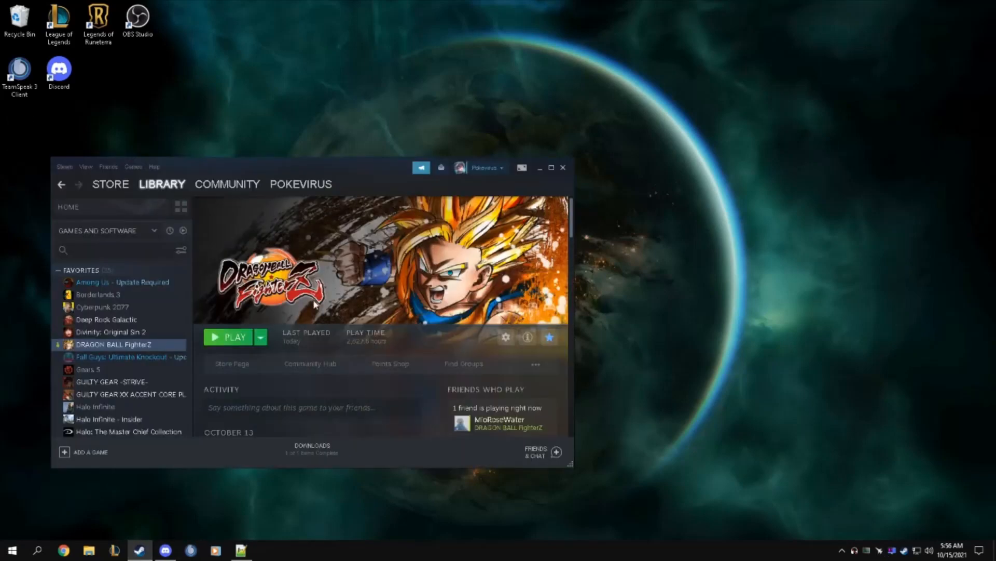
{"action": "right_click", "coordinate": [99, 344]}
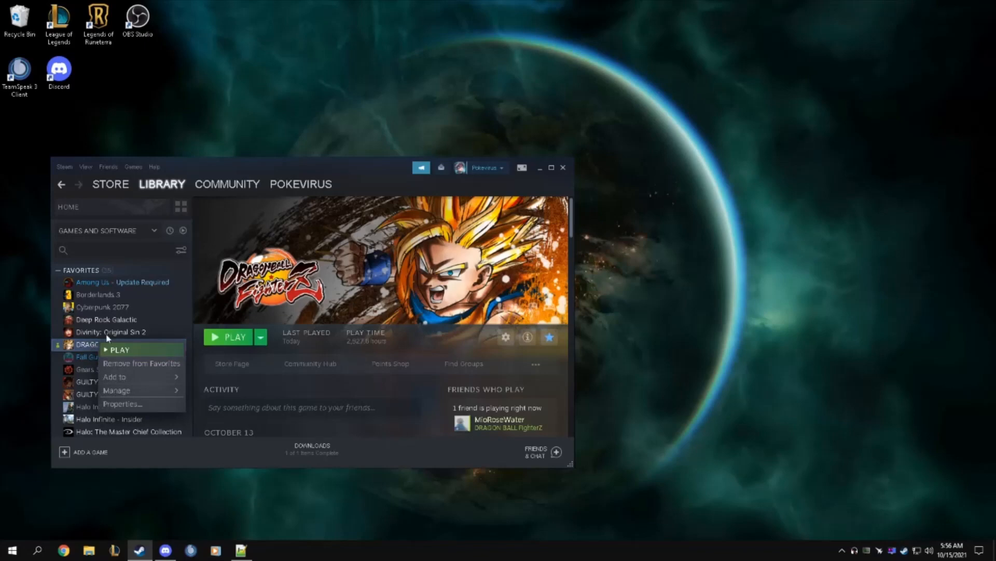
{"action": "left_click", "coordinate": [360, 178]}
{"action": "right_click", "coordinate": [95, 345]}
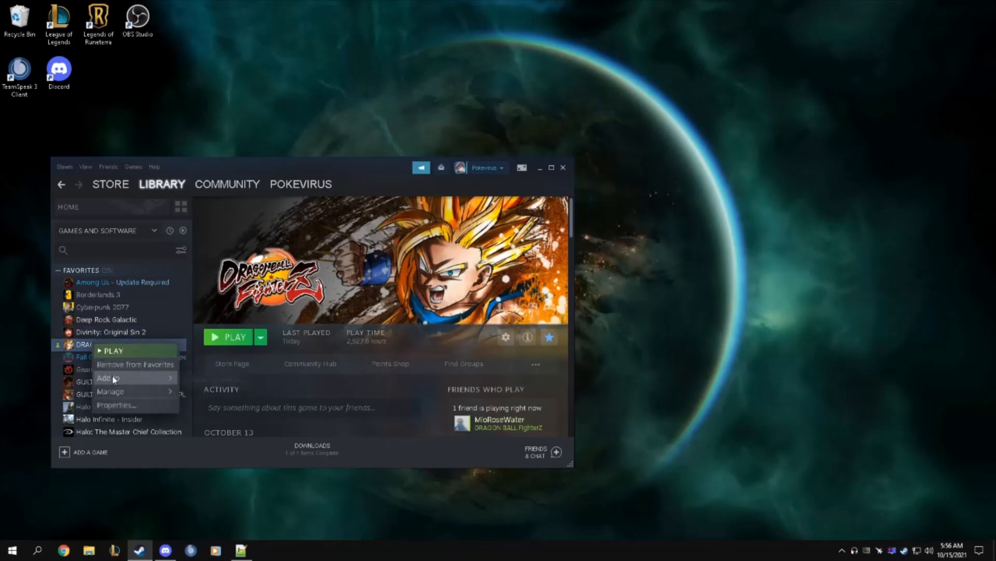
{"action": "left_click", "coordinate": [119, 406]}
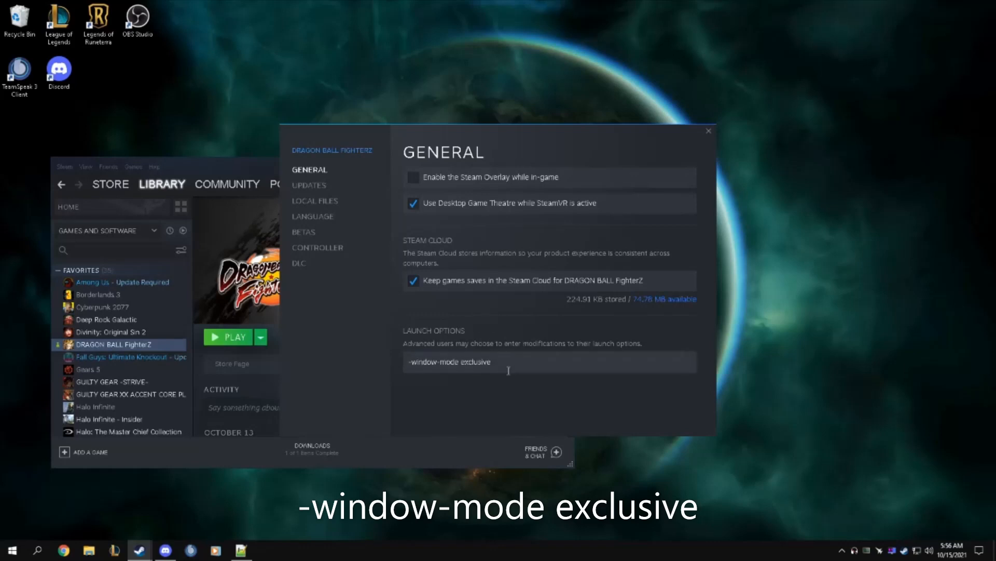
Step: Examine each part of the launch options text in the general properties of DRAGON BALL FighterZ
{"action": "left_click_drag", "start_coordinate": [509, 370], "coordinate": [405, 375]}
{"action": "left_click", "coordinate": [418, 377]}
{"action": "triple_click", "coordinate": [416, 369]}
{"action": "left_click", "coordinate": [415, 370]}
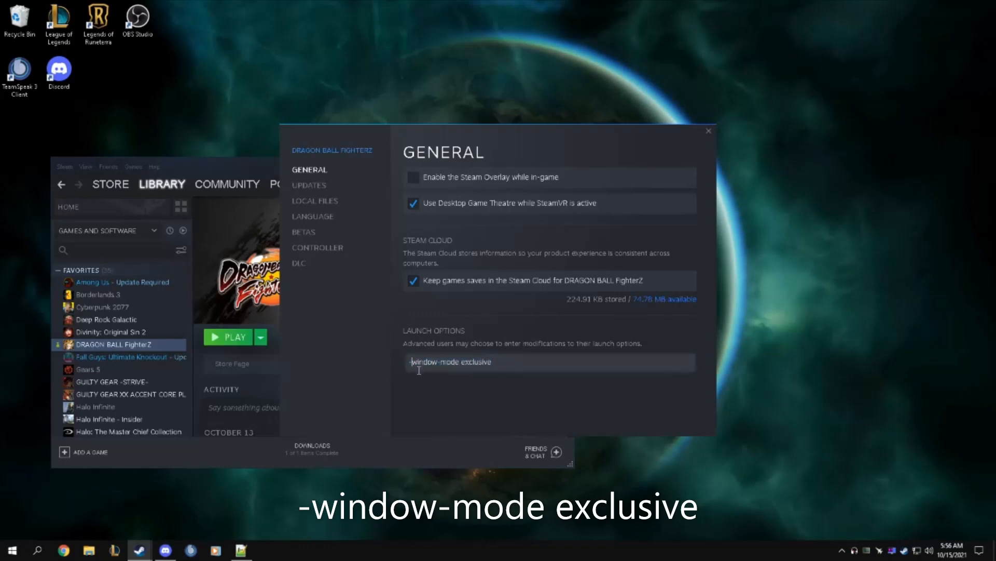
{"action": "double_click", "coordinate": [419, 370]}
{"action": "left_click", "coordinate": [446, 371]}
{"action": "double_click", "coordinate": [448, 370]}
{"action": "left_click", "coordinate": [470, 370]}
{"action": "double_click", "coordinate": [471, 370]}
{"action": "left_click", "coordinate": [527, 370]}
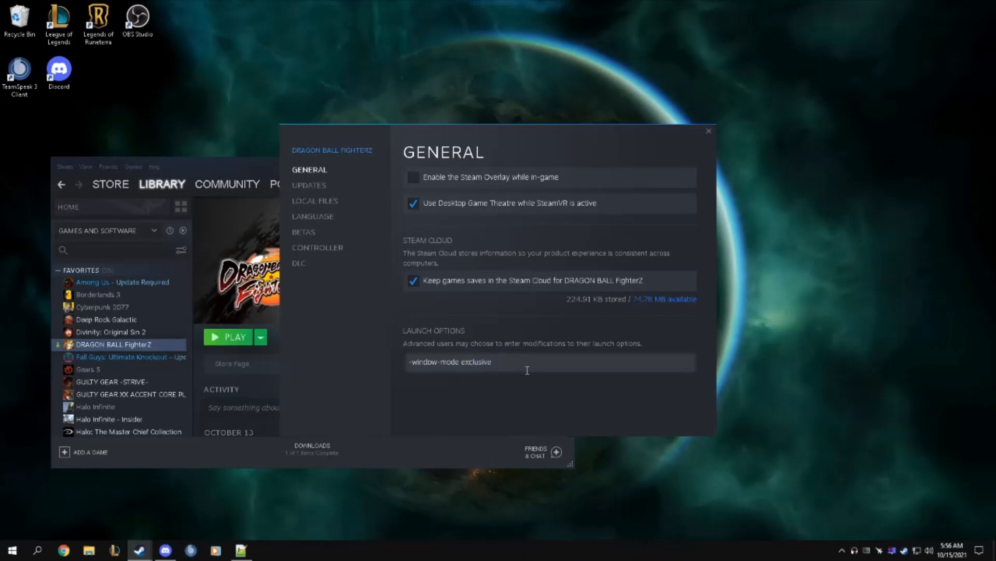
Step: Browse the game's local files and check Disable fullscreen optimizations in the all-users compatibility settings of DBFighterZ.exe, accepting both dialogs
{"action": "left_click", "coordinate": [327, 201]}
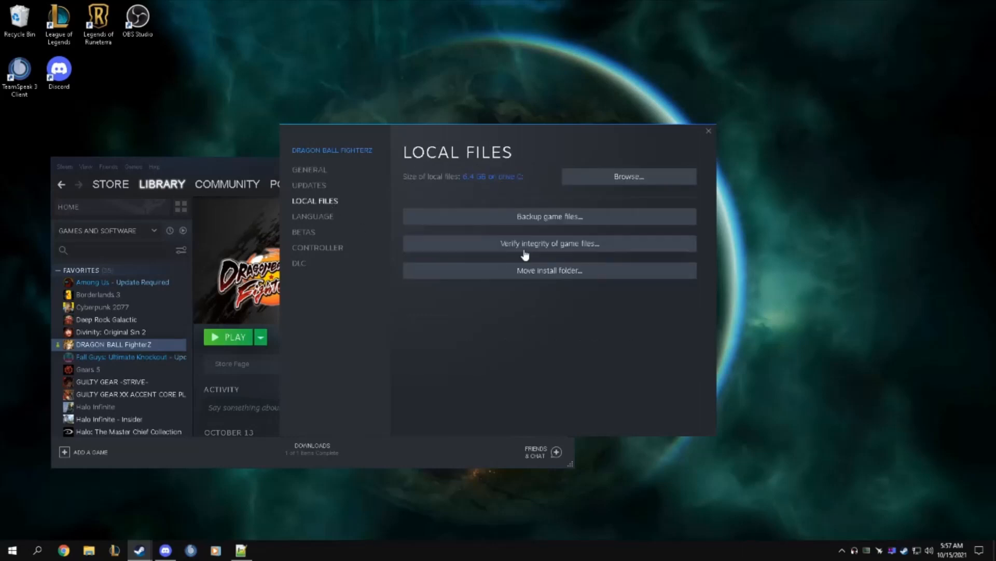
{"action": "left_click", "coordinate": [627, 176]}
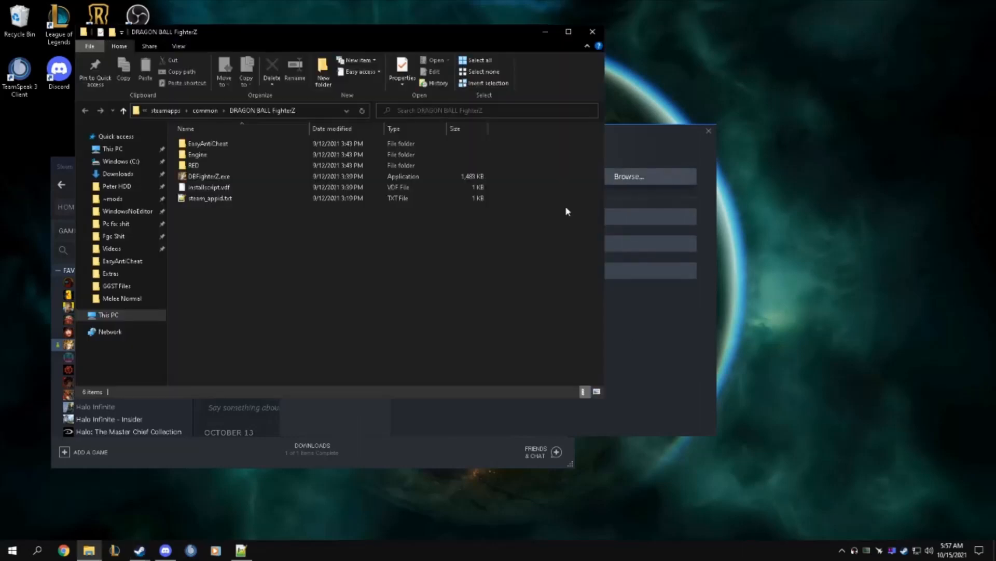
{"action": "right_click", "coordinate": [197, 179]}
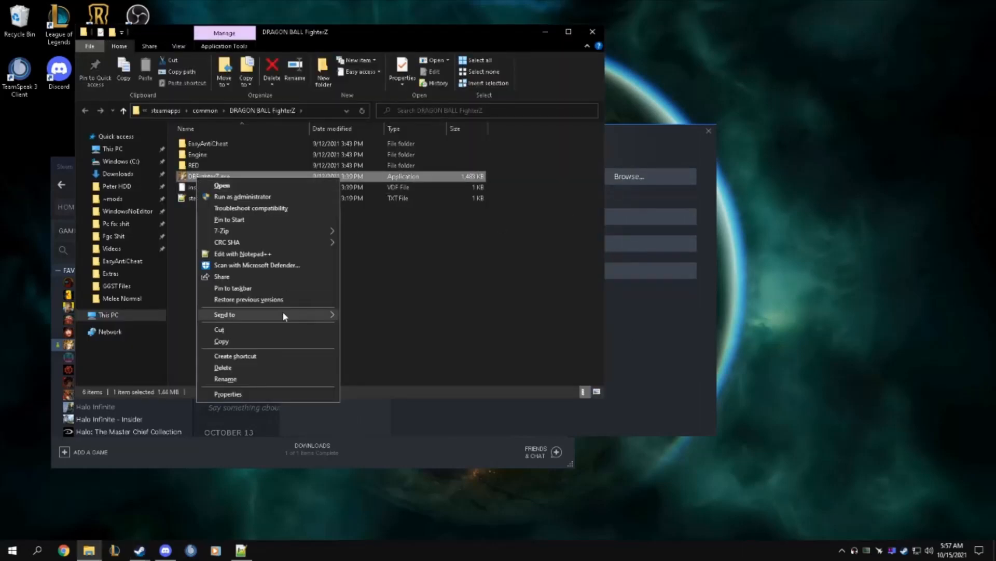
{"action": "left_click", "coordinate": [249, 394]}
{"action": "left_click", "coordinate": [298, 212]}
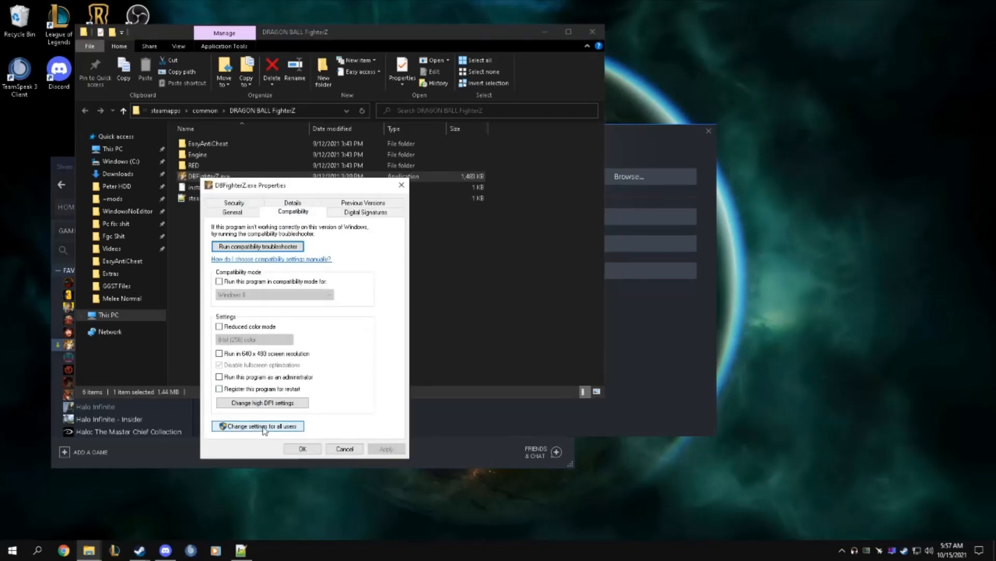
{"action": "left_click", "coordinate": [262, 426]}
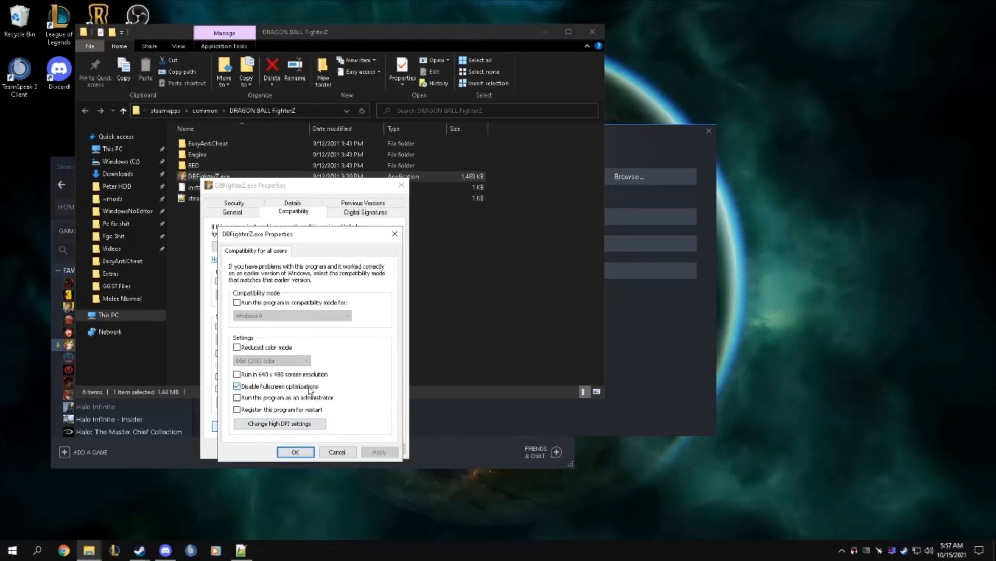
{"action": "left_click", "coordinate": [310, 452]}
{"action": "left_click", "coordinate": [306, 450]}
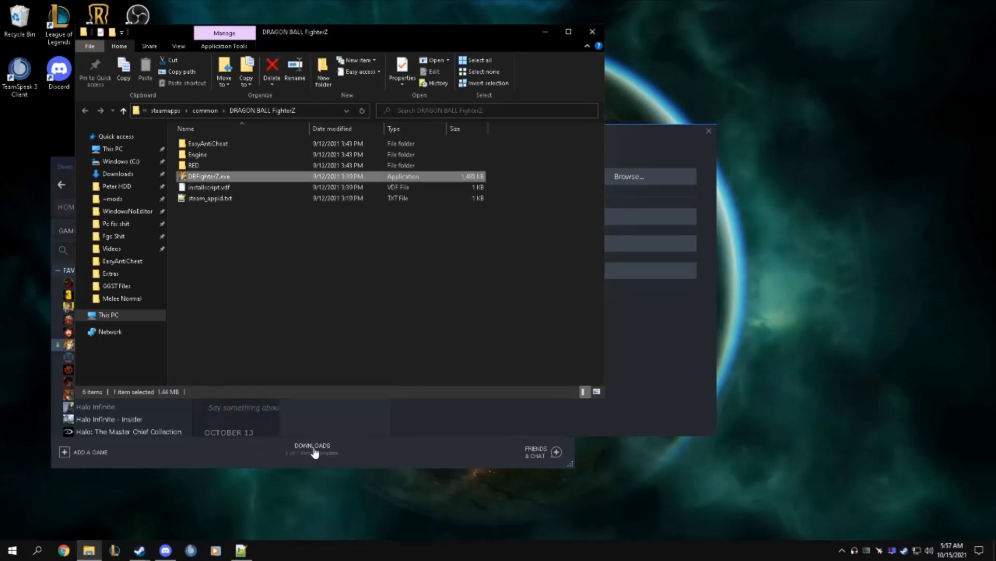
Step: In the game's RED\Binaries\Win64 folder, ensure Disable fullscreen optimizations is checked in the all-users compatibility settings of RED-Win64-Shipping.exe, accepting both dialogs
{"action": "double_click", "coordinate": [218, 167]}
{"action": "double_click", "coordinate": [212, 147]}
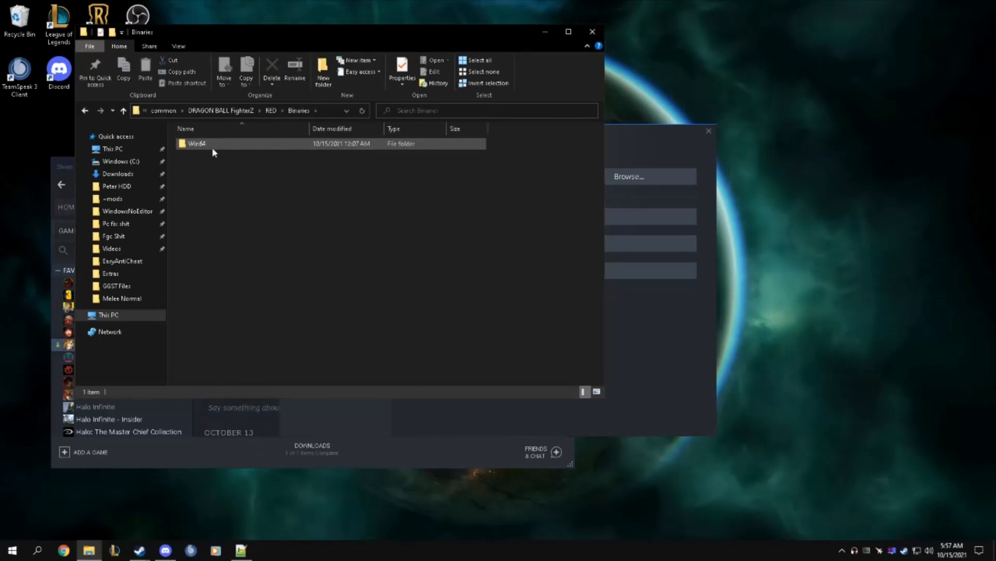
{"action": "double_click", "coordinate": [212, 147]}
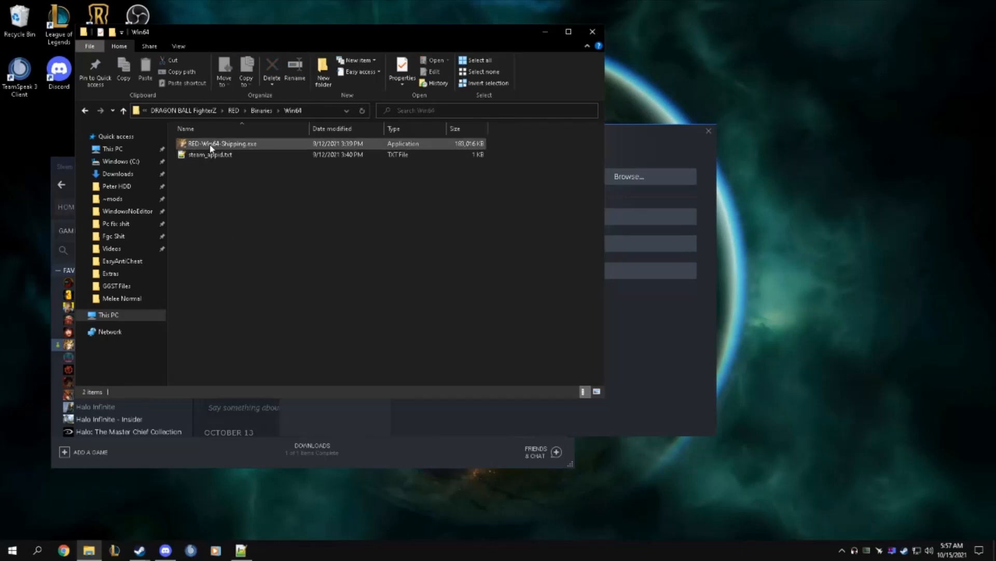
{"action": "right_click", "coordinate": [211, 148]}
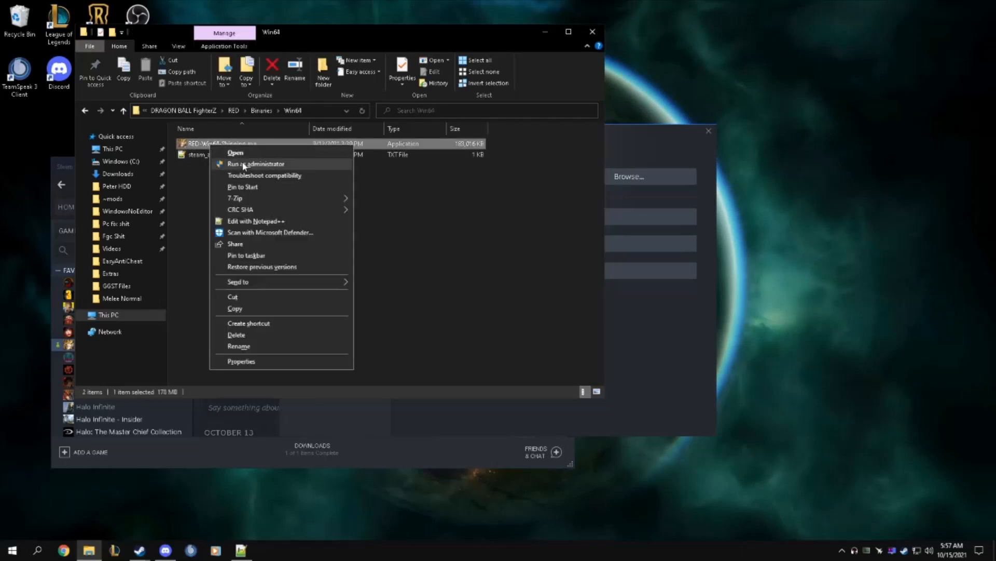
{"action": "left_click", "coordinate": [241, 361]}
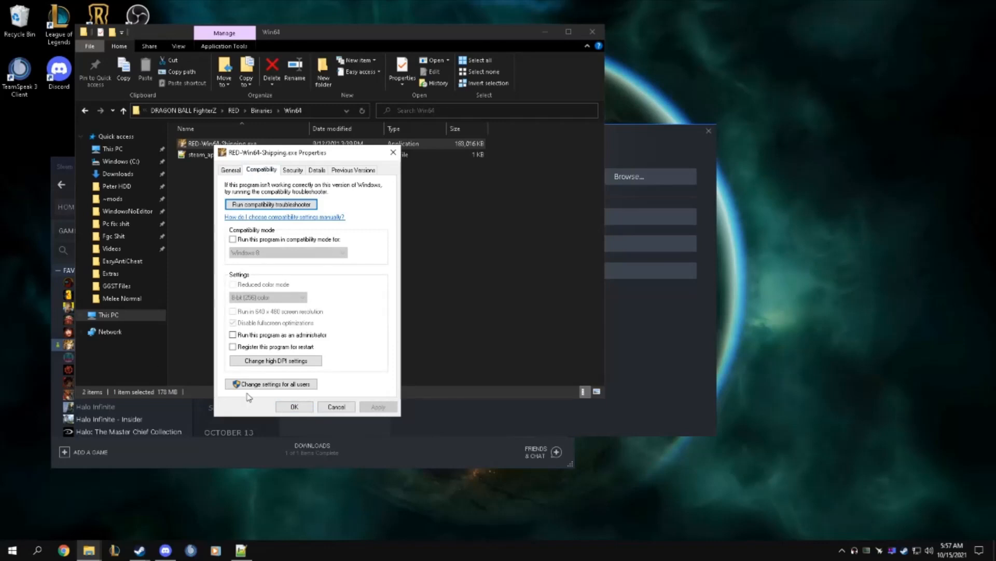
{"action": "left_click", "coordinate": [272, 384]}
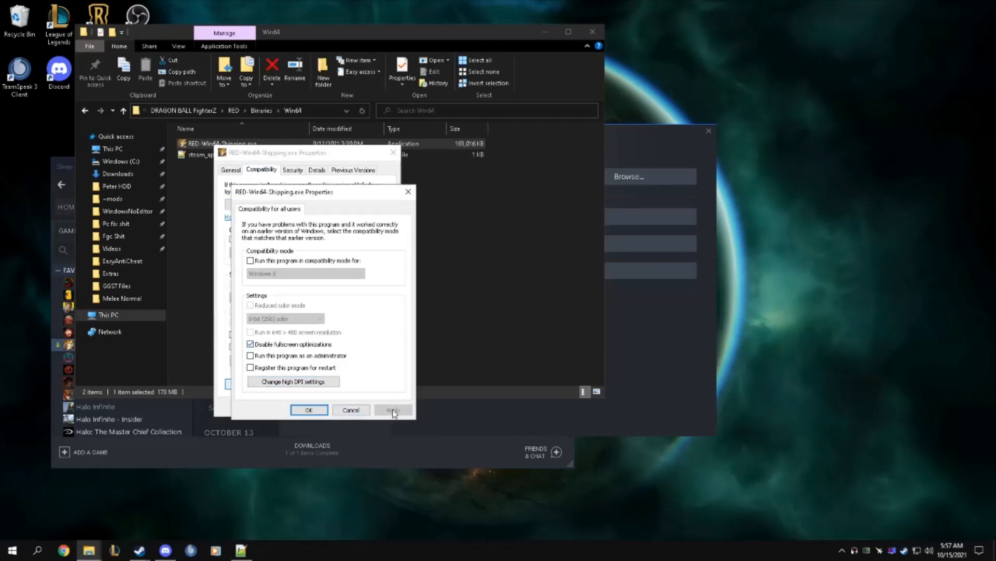
{"action": "left_click", "coordinate": [309, 409]}
{"action": "left_click", "coordinate": [294, 410]}
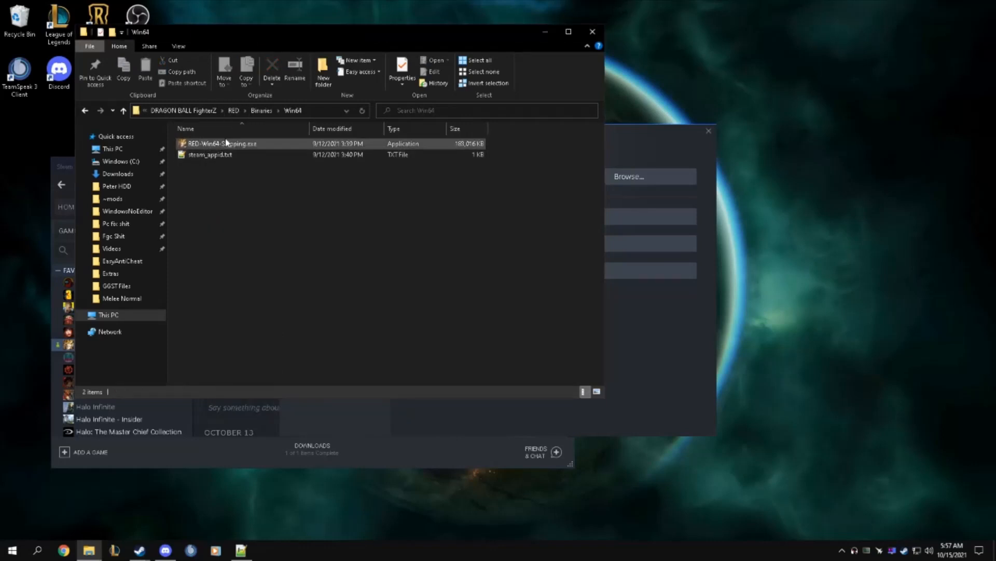
Step: Retrace the folder path from the DRAGON BALL FighterZ root folder through RED and Binaries to Win64
{"action": "left_click", "coordinate": [197, 110]}
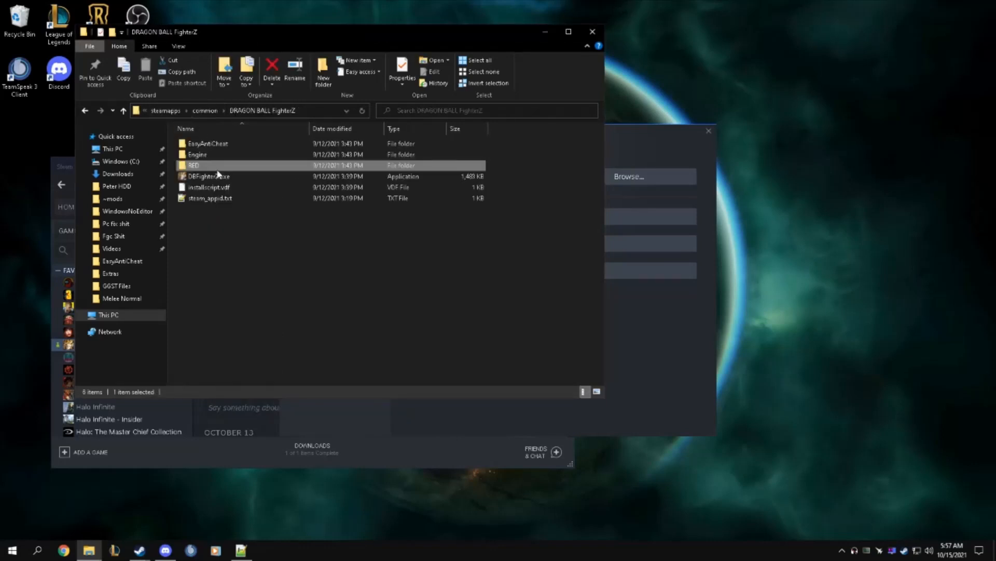
{"action": "double_click", "coordinate": [213, 166]}
{"action": "double_click", "coordinate": [218, 147]}
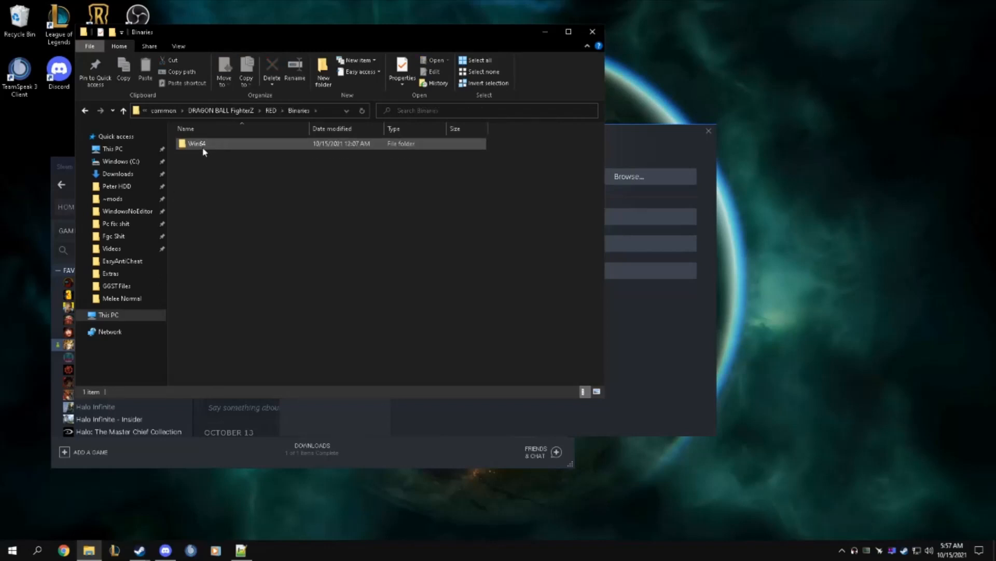
{"action": "double_click", "coordinate": [210, 146]}
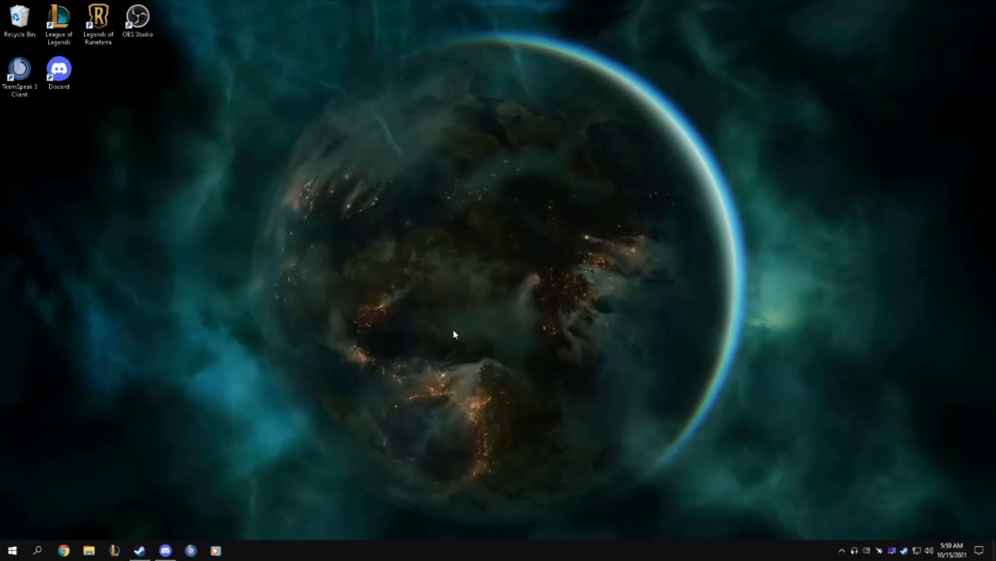
Step: Switch to NVIDIA Control Panel
{"action": "left_click", "coordinate": [841, 549]}
{"action": "right_click", "coordinate": [832, 530]}
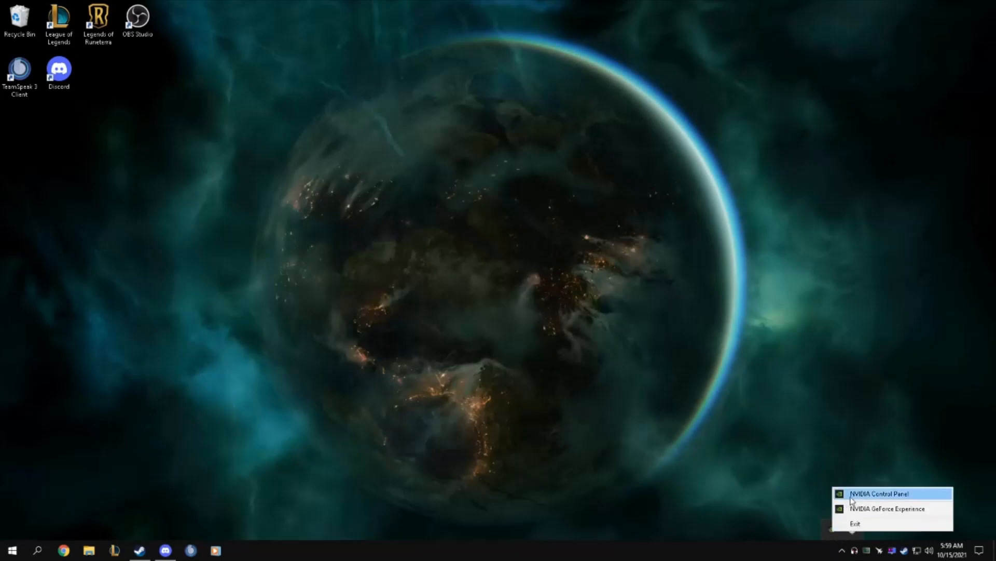
{"action": "left_click", "coordinate": [852, 496]}
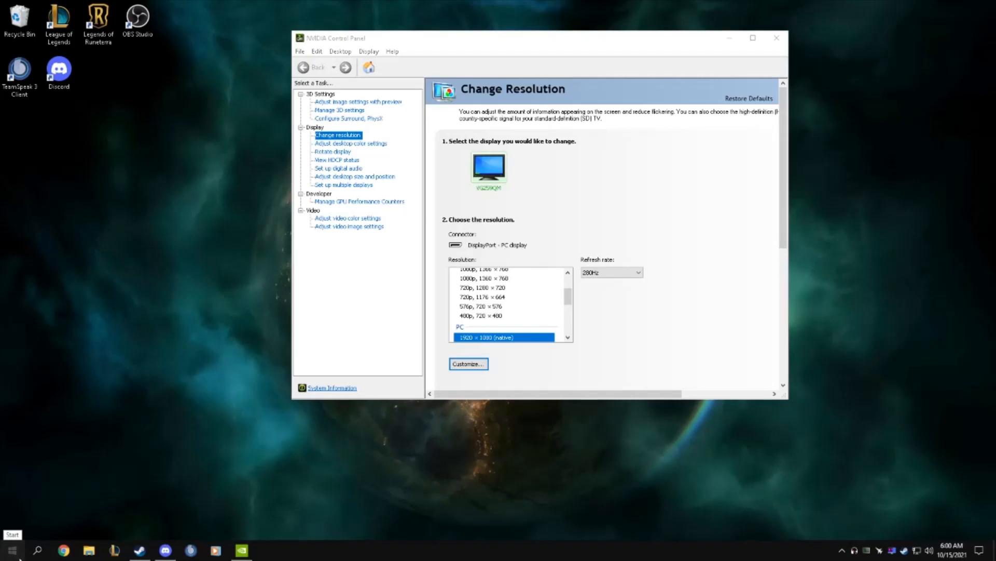
Step: Look for the NVIDIA Control Panel entry in the list of installed programs
{"action": "left_click", "coordinate": [12, 550]}
{"action": "scroll", "coordinate": [87, 478], "scroll_direction": "down", "scroll_amount": 5}
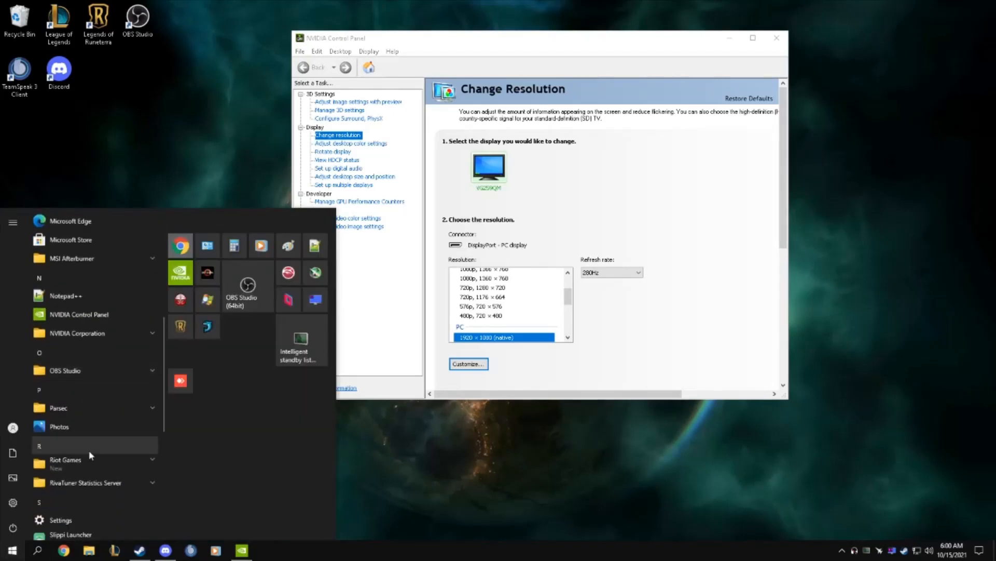
{"action": "scroll", "coordinate": [88, 363], "scroll_direction": "down", "scroll_amount": 3}
{"action": "scroll", "coordinate": [83, 384], "scroll_direction": "up", "scroll_amount": 4}
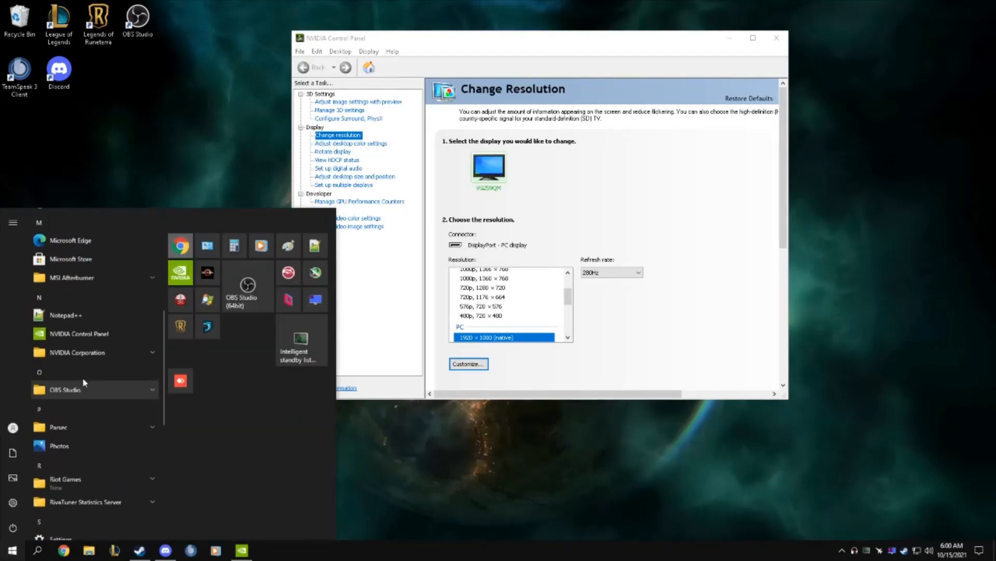
{"action": "left_click", "coordinate": [76, 370]}
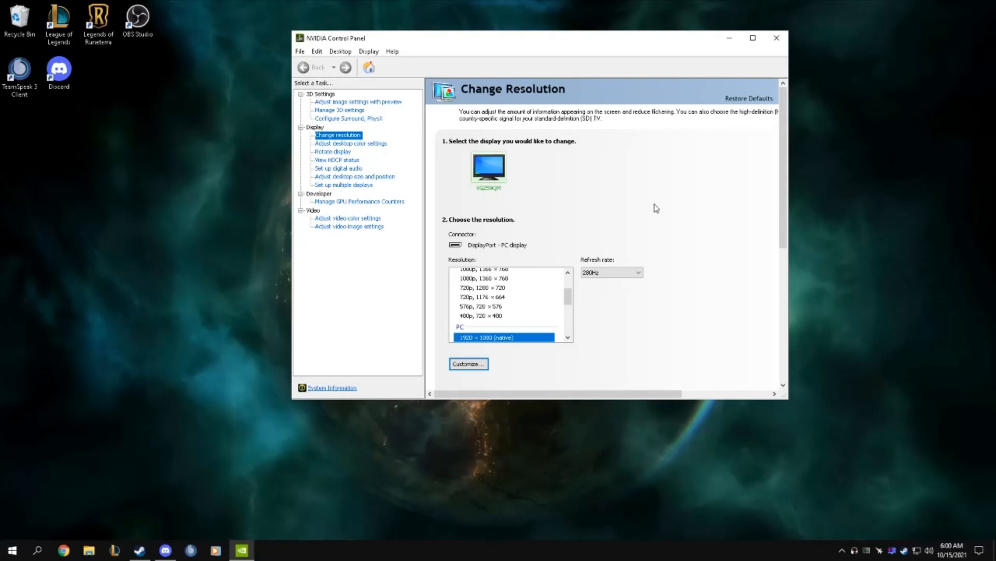
Step: Check the available refresh rates for the display's native 1920 × 1080 resolution
{"action": "left_click", "coordinate": [612, 272]}
{"action": "left_click", "coordinate": [623, 272]}
{"action": "left_click", "coordinate": [603, 274]}
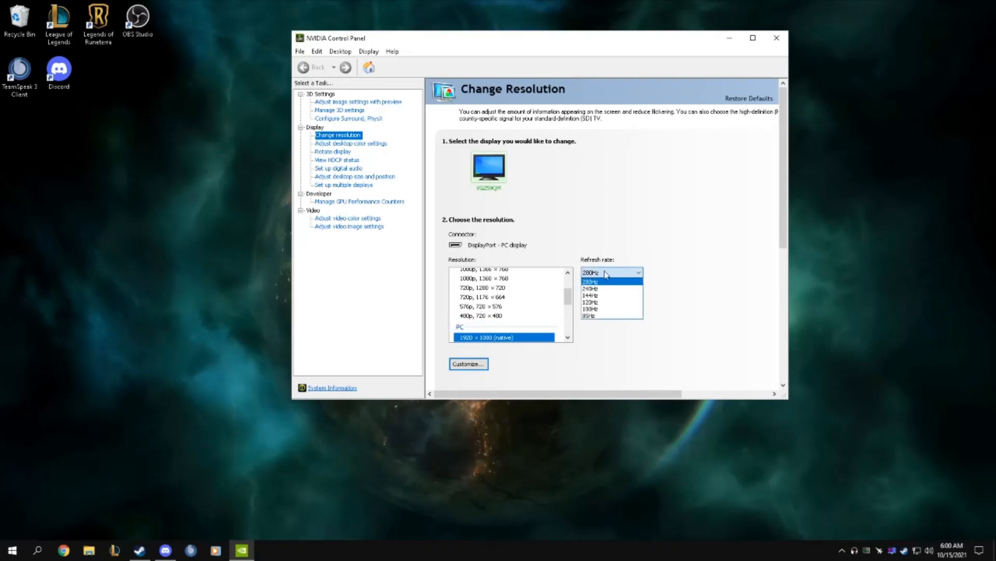
{"action": "left_click", "coordinate": [605, 274]}
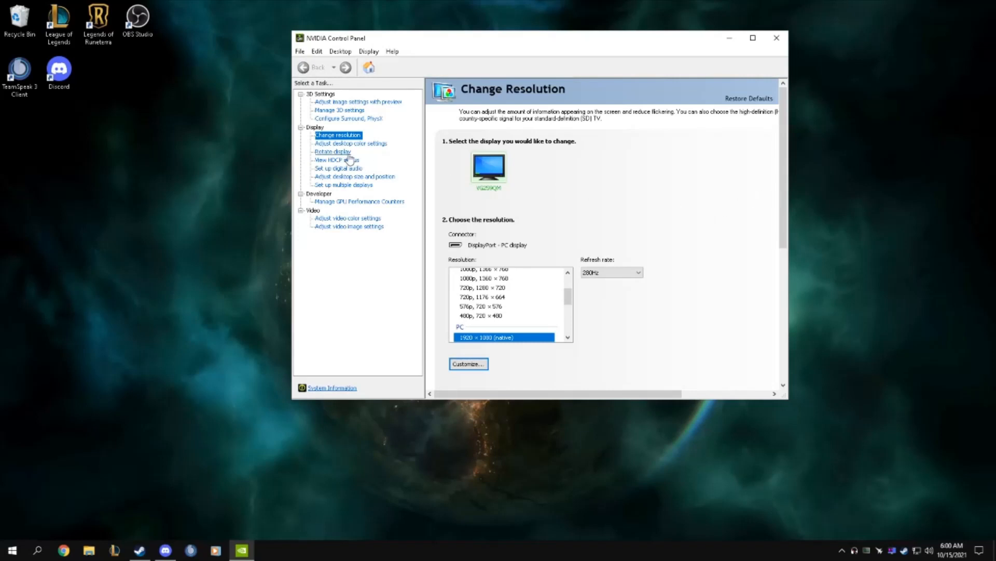
Step: Set Low Latency Mode to On in the global 3D settings
{"action": "left_click", "coordinate": [335, 111]}
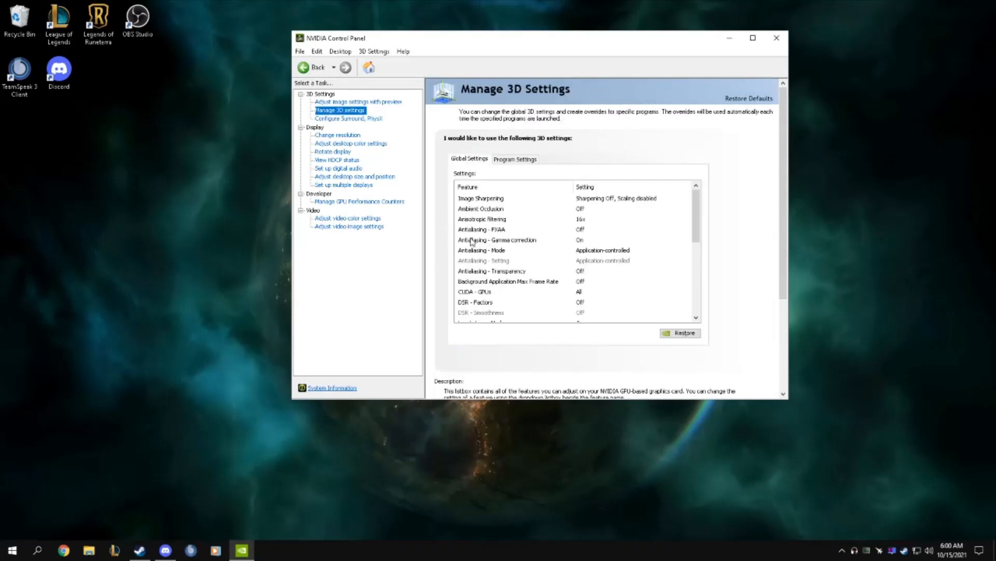
{"action": "scroll", "coordinate": [506, 233], "scroll_direction": "down", "scroll_amount": 2}
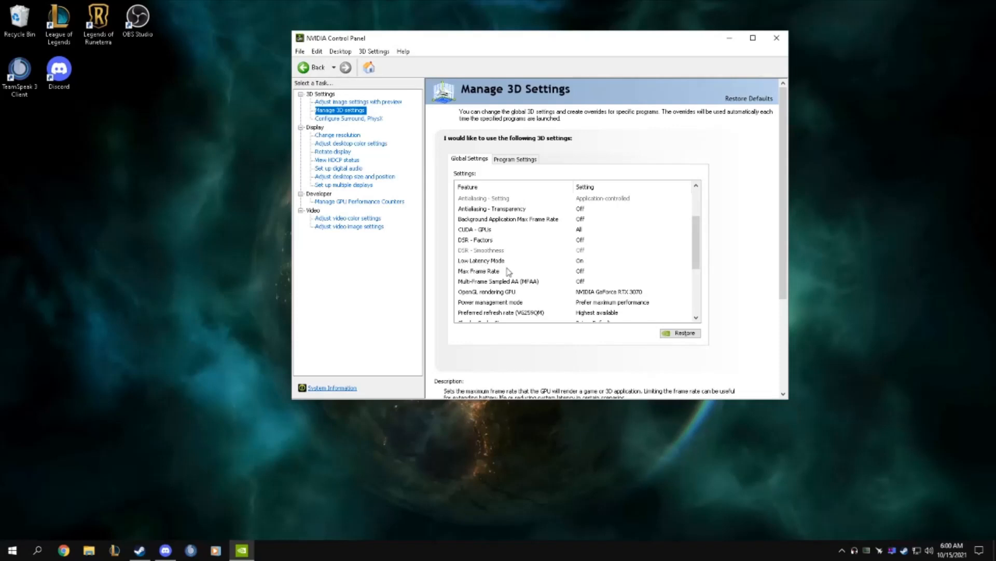
{"action": "left_click", "coordinate": [581, 263]}
{"action": "left_click", "coordinate": [581, 263]}
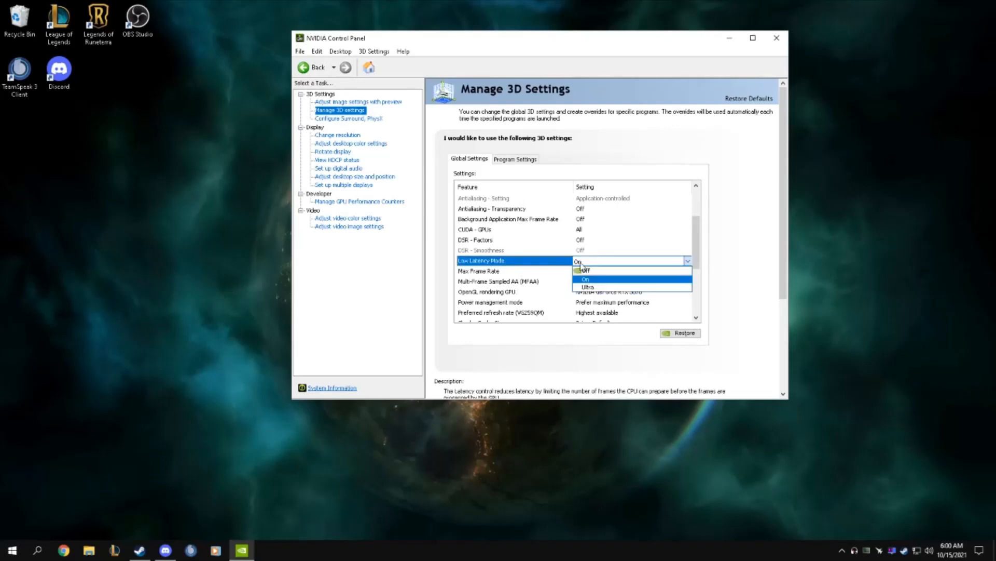
{"action": "left_click", "coordinate": [588, 280]}
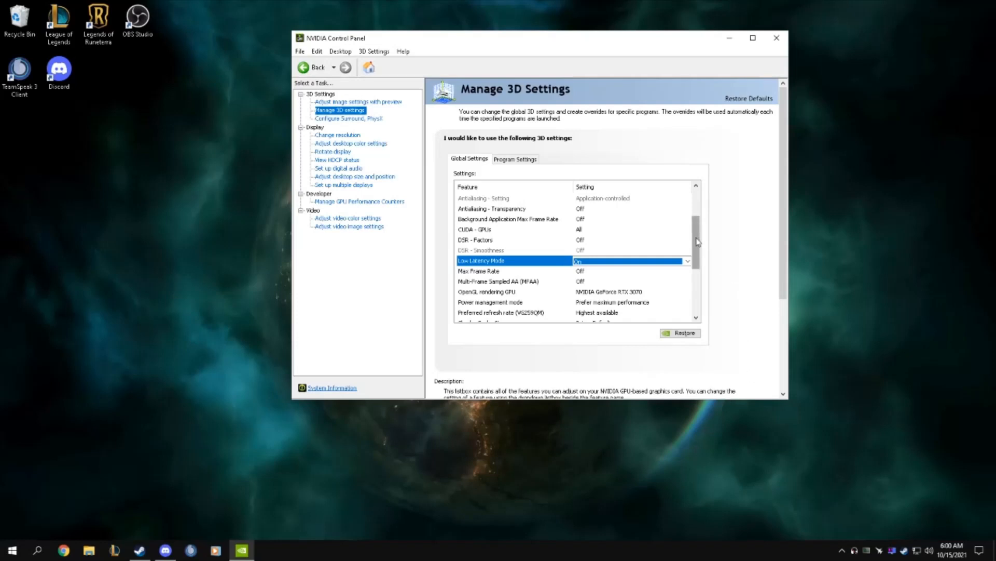
Step: Set the global Power management mode to Prefer maximum performance
{"action": "left_click_drag", "start_coordinate": [698, 242], "coordinate": [710, 269]}
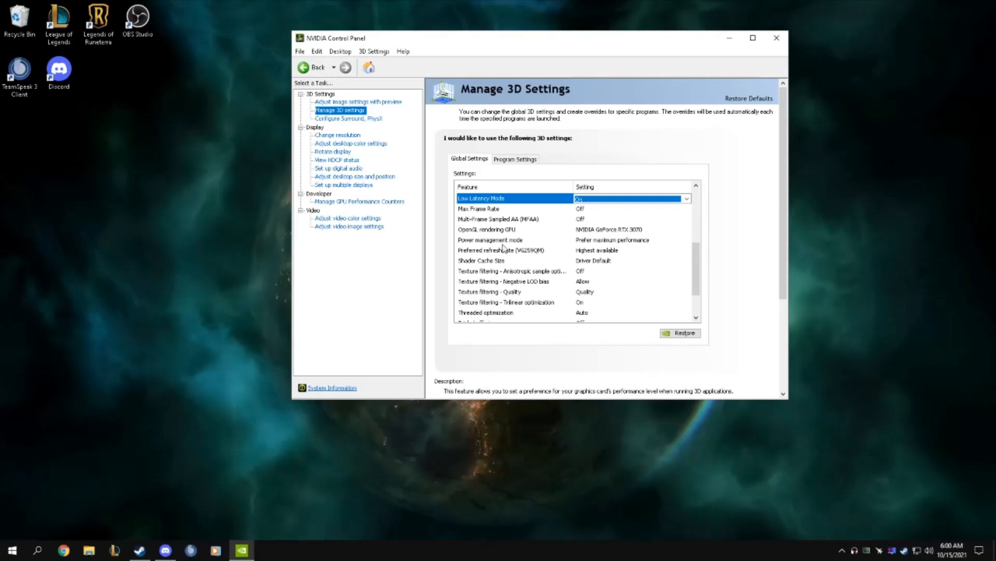
{"action": "left_click", "coordinate": [603, 240]}
{"action": "left_click", "coordinate": [604, 240]}
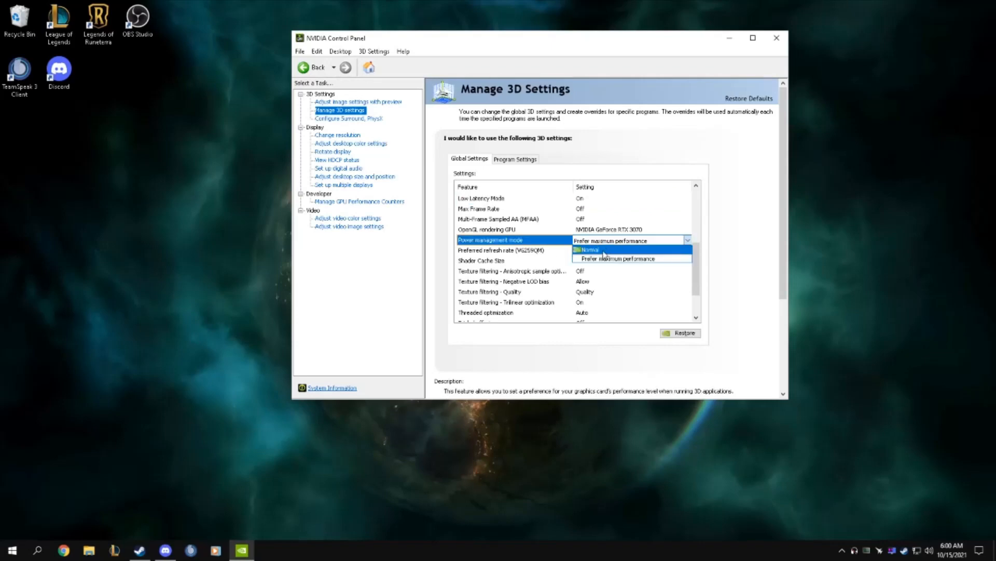
{"action": "left_click", "coordinate": [606, 259]}
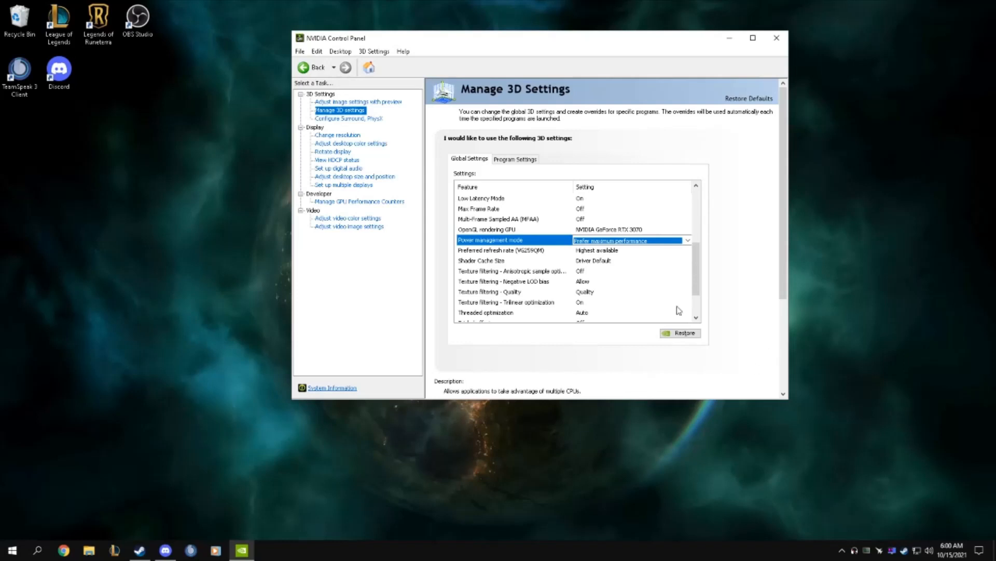
Step: Set the global Preferred refresh rate of the monitor to Highest available
{"action": "left_click", "coordinate": [586, 252]}
{"action": "left_click", "coordinate": [587, 252]}
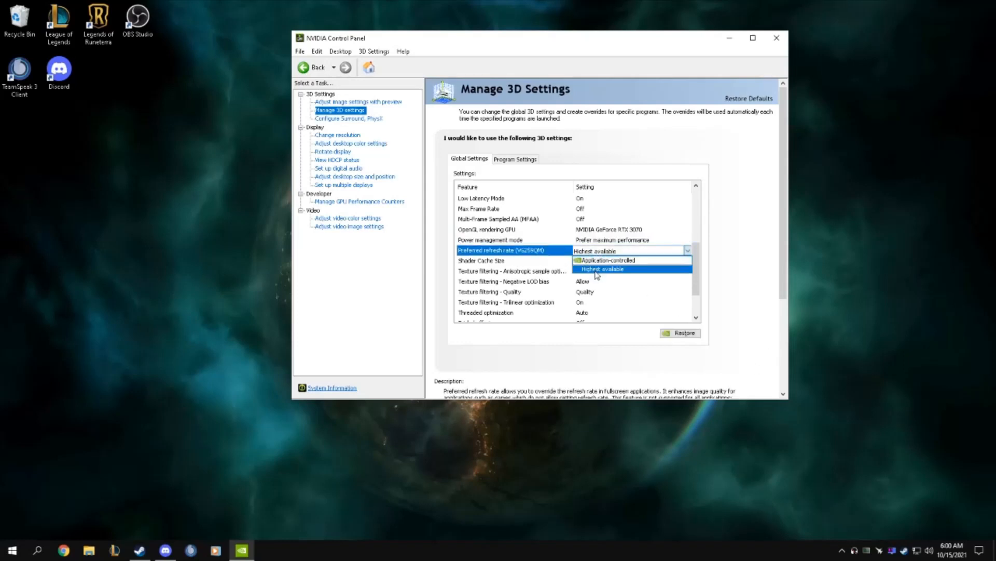
{"action": "left_click", "coordinate": [596, 269]}
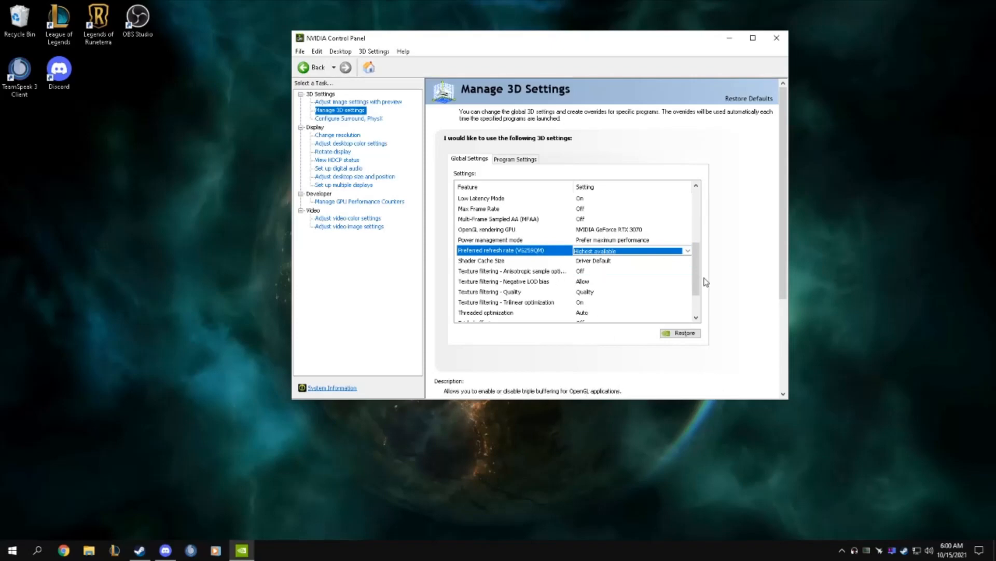
Step: Set Vertical sync to Off in the global 3D settings
{"action": "left_click_drag", "start_coordinate": [698, 279], "coordinate": [697, 297]}
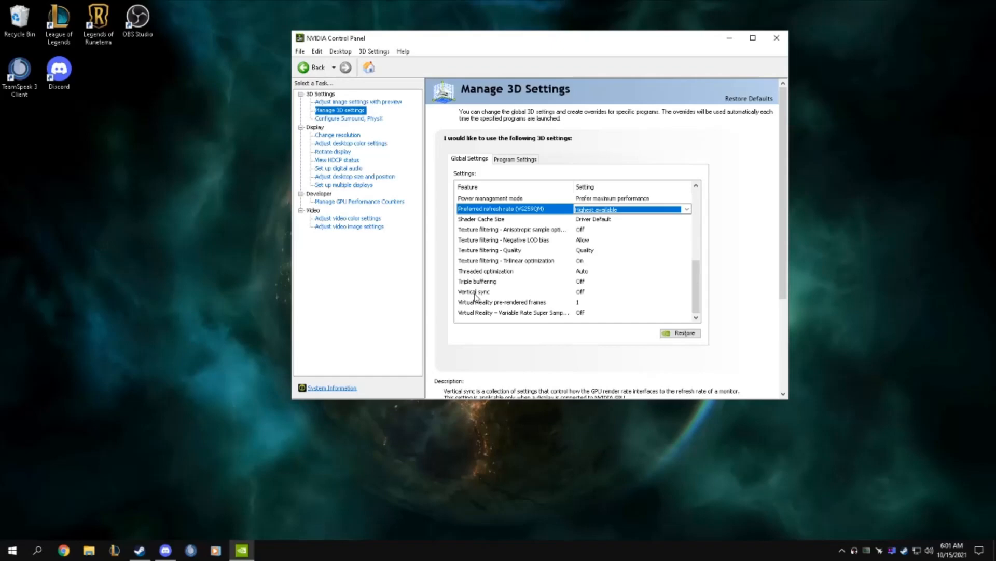
{"action": "left_click", "coordinate": [585, 292]}
{"action": "left_click", "coordinate": [586, 293]}
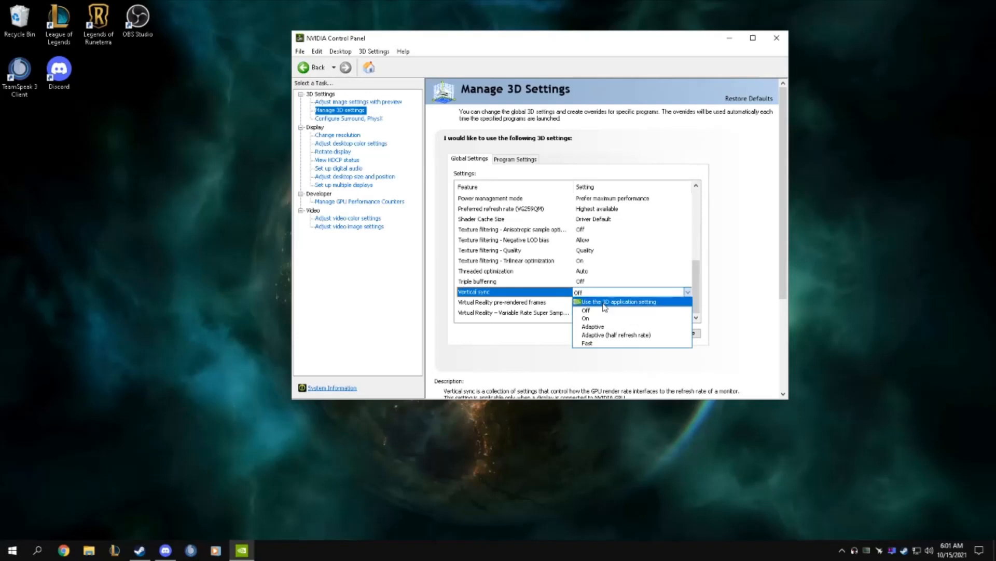
{"action": "left_click", "coordinate": [588, 310]}
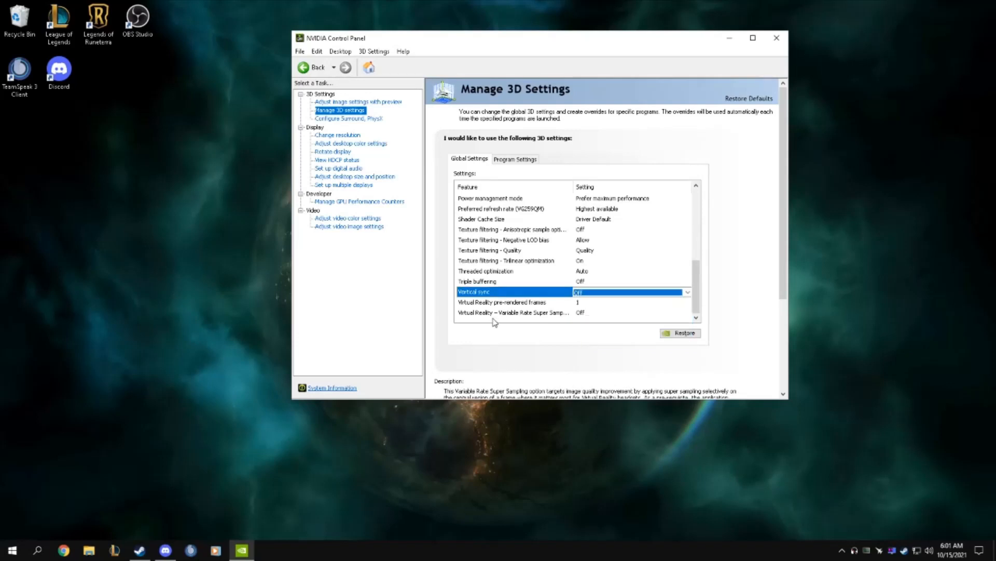
{"action": "mouse_move", "coordinate": [696, 291]}
{"action": "left_mouse_down"}
{"action": "mouse_move", "coordinate": [702, 235]}
{"action": "mouse_move", "coordinate": [702, 302]}
{"action": "left_mouse_up"}
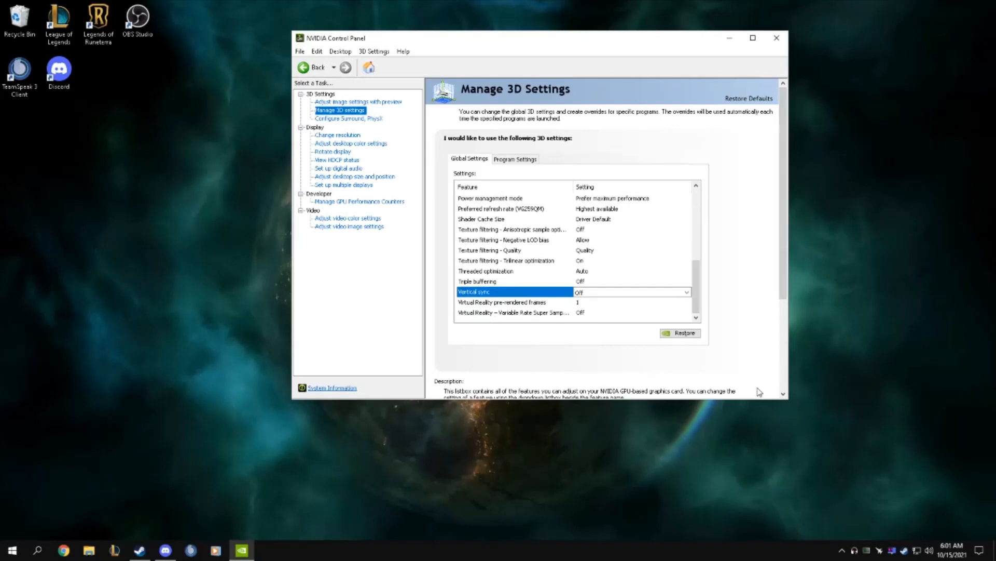
Step: Examine the scaling mode and the Perform scaling on choices in the desktop size and position settings, and close NVIDIA Control Panel
{"action": "left_click", "coordinate": [342, 179]}
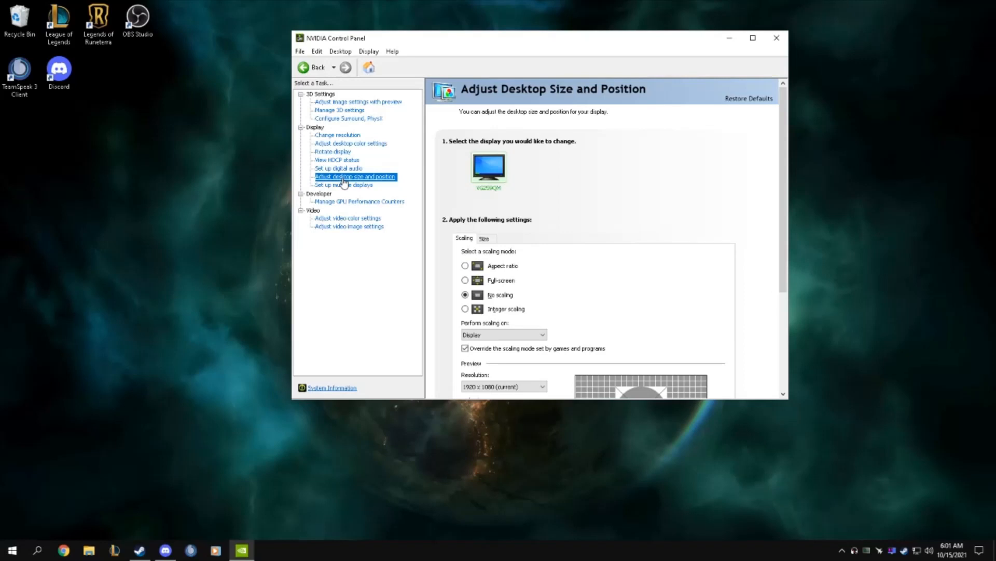
{"action": "left_click", "coordinate": [495, 334]}
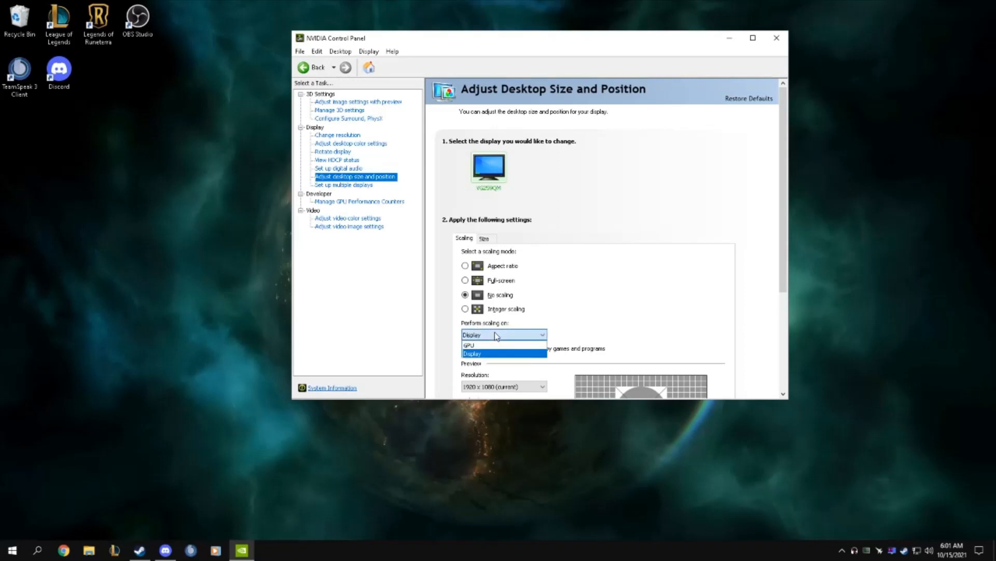
{"action": "left_click", "coordinate": [496, 336]}
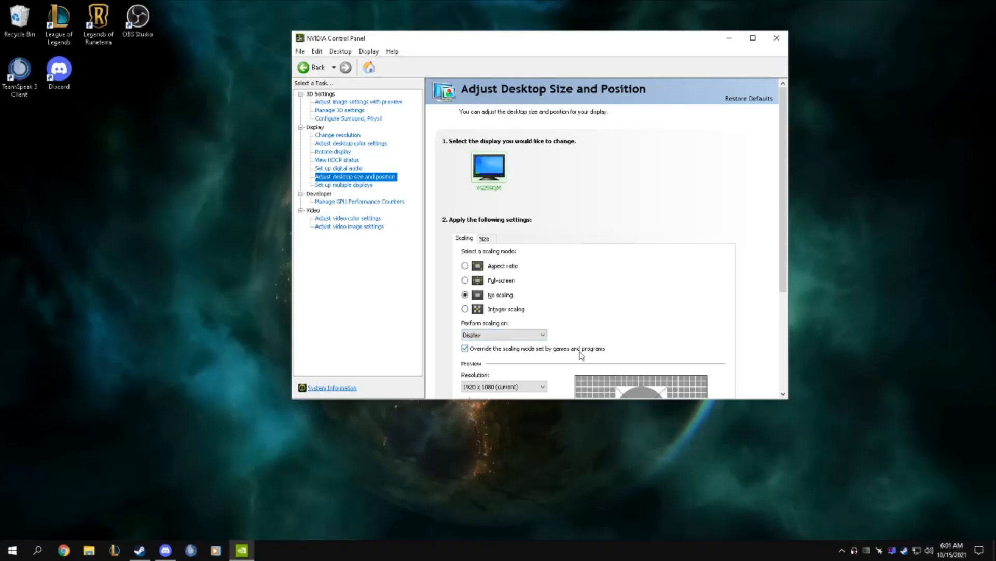
{"action": "left_click", "coordinate": [495, 336]}
{"action": "left_click", "coordinate": [496, 337]}
{"action": "left_click", "coordinate": [498, 335]}
{"action": "left_click", "coordinate": [499, 335]}
{"action": "scroll", "coordinate": [667, 318], "scroll_direction": "down", "scroll_amount": 3}
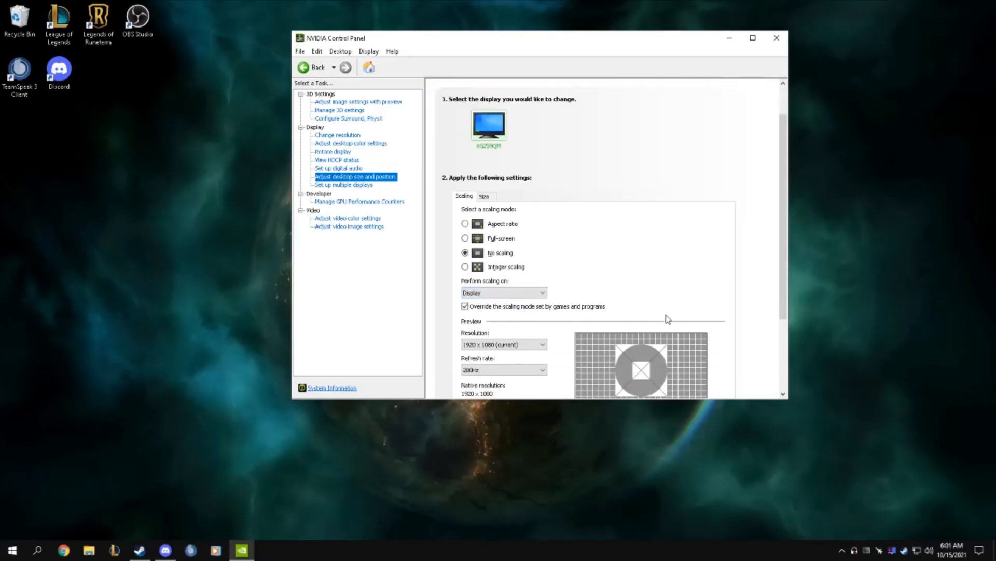
{"action": "scroll", "coordinate": [652, 287], "scroll_direction": "up", "scroll_amount": 2}
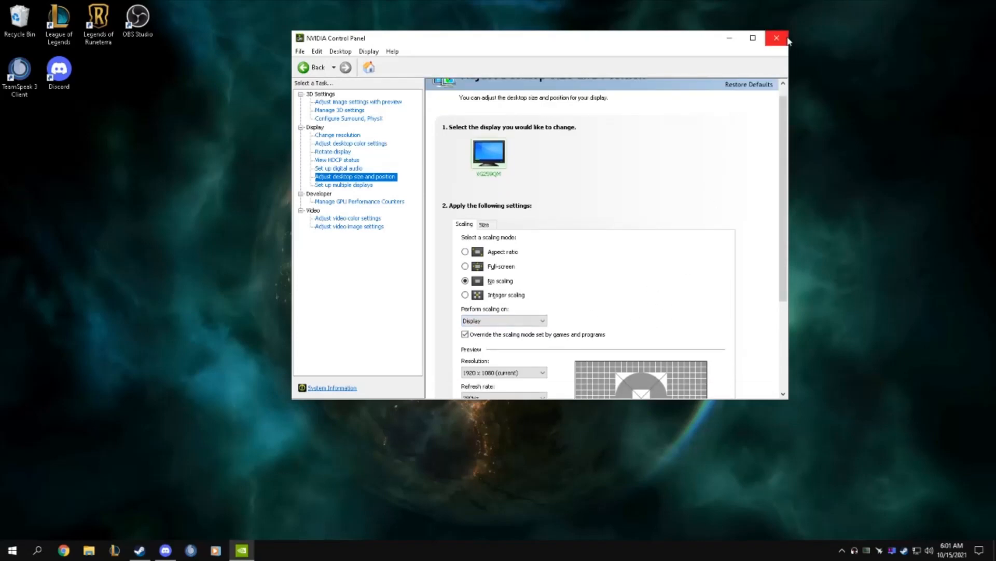
{"action": "left_click", "coordinate": [777, 37]}
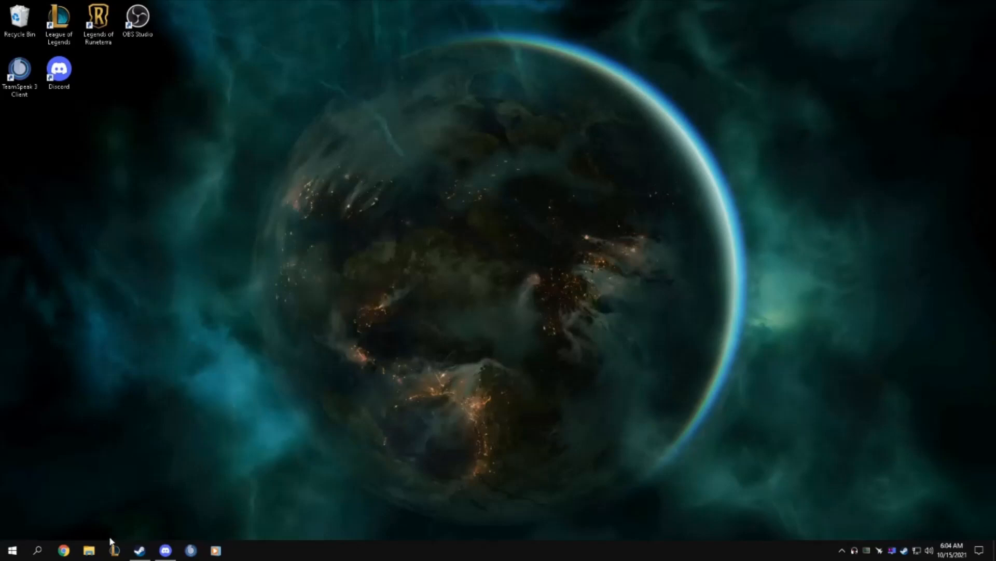
Step: Open Registry Editor and collapse the expanded HKEY_CURRENT_USER branch
{"action": "left_click", "coordinate": [38, 553]}
{"action": "type", "text": "reg"}
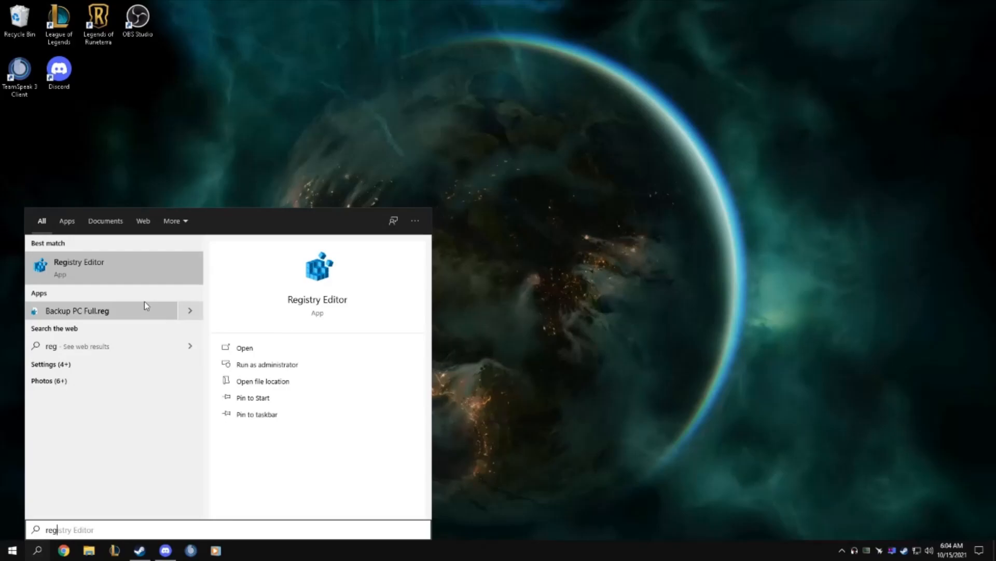
{"action": "left_click", "coordinate": [133, 272]}
{"action": "left_click", "coordinate": [446, 338]}
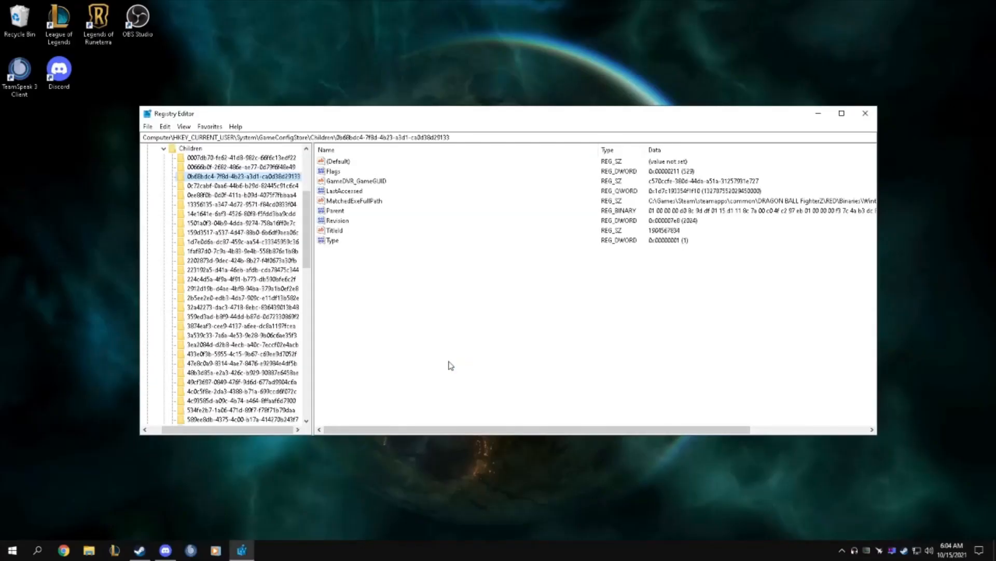
{"action": "left_click", "coordinate": [163, 149]}
{"action": "left_click", "coordinate": [155, 167]}
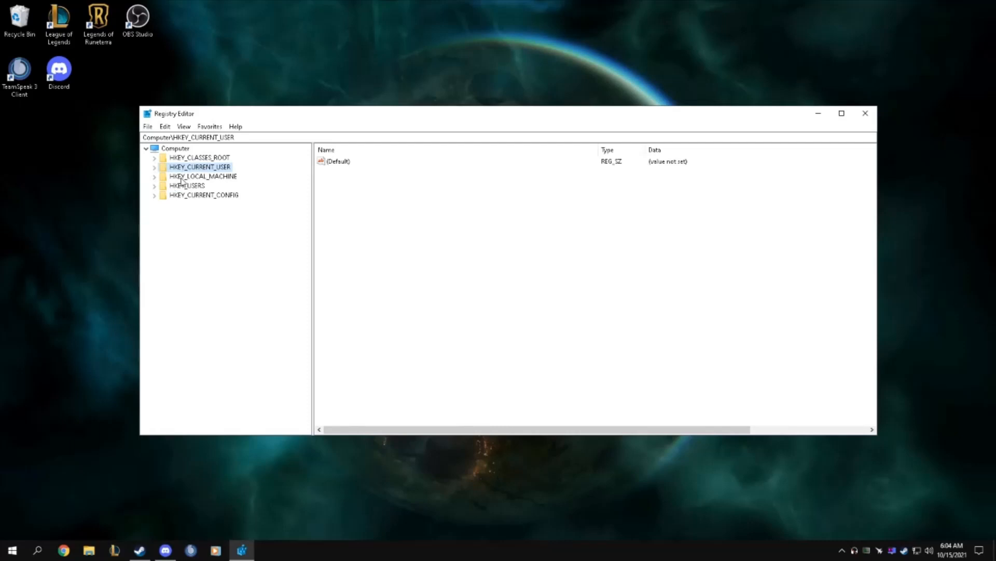
Step: Expand HKEY_LOCAL_MACHINE\SOFTWARE\Microsoft in the registry tree and find the Windows NT key
{"action": "double_click", "coordinate": [181, 177]}
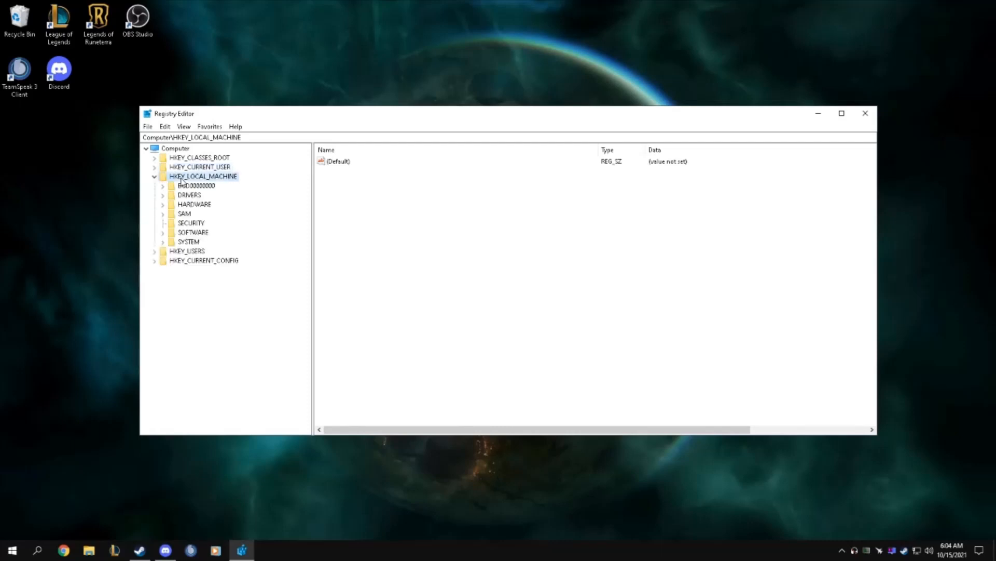
{"action": "left_click", "coordinate": [192, 234]}
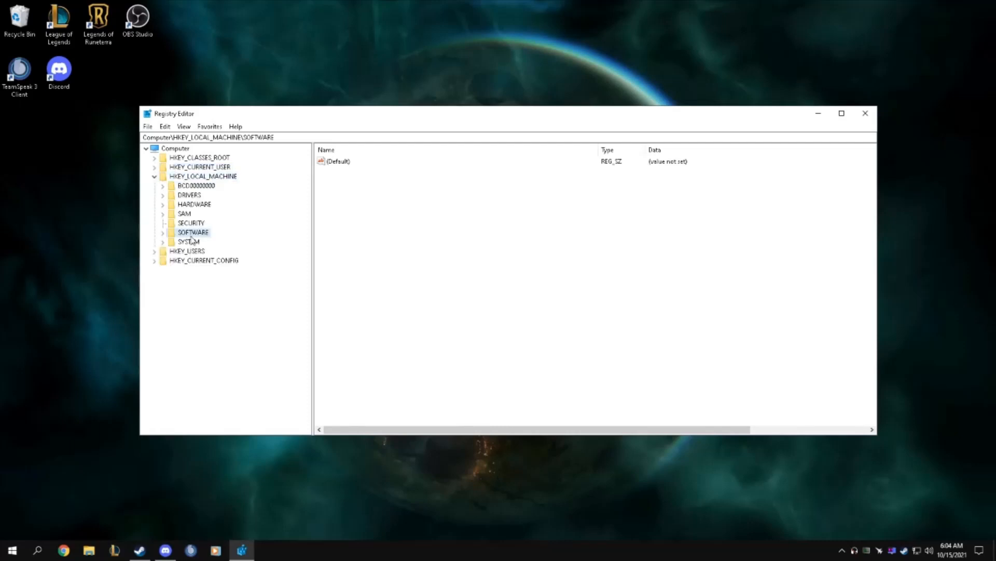
{"action": "double_click", "coordinate": [192, 234]}
{"action": "scroll", "coordinate": [200, 240], "scroll_direction": "down", "scroll_amount": 2}
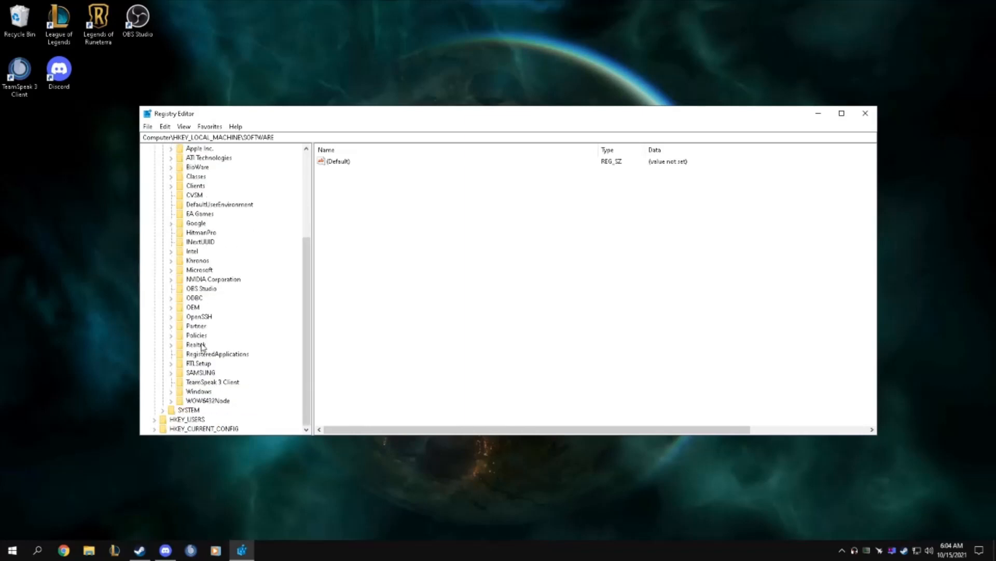
{"action": "double_click", "coordinate": [201, 270]}
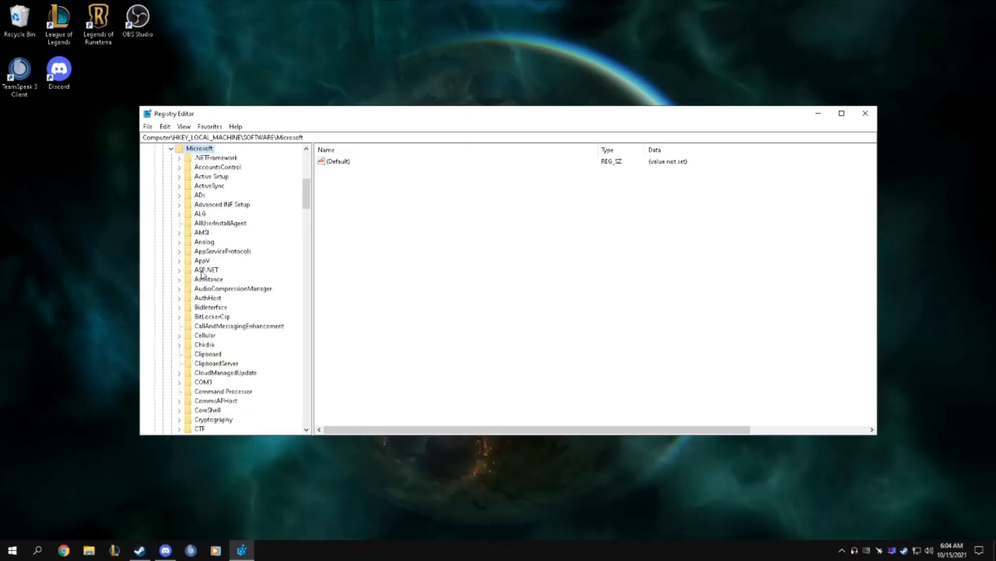
{"action": "scroll", "coordinate": [205, 267], "scroll_direction": "down", "scroll_amount": 20}
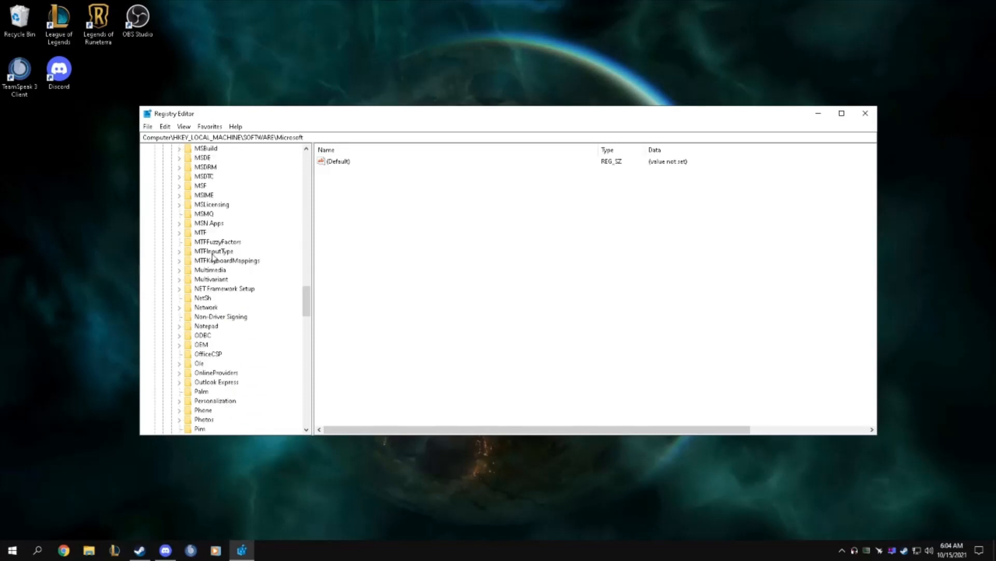
{"action": "scroll", "coordinate": [213, 256], "scroll_direction": "down", "scroll_amount": 20}
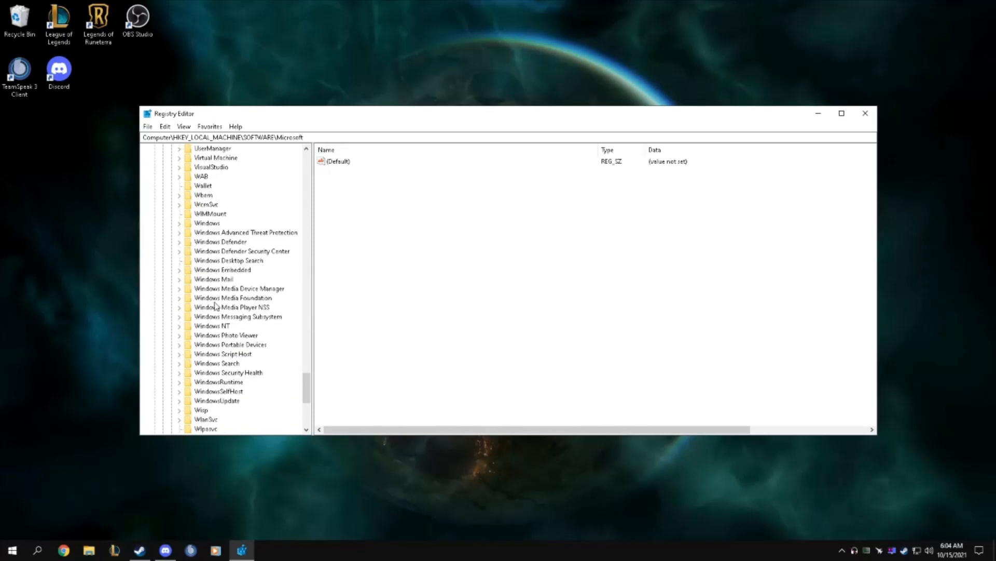
Step: Expand Windows NT\CurrentVersion\Image File Execution Options and look through its executable subkeys
{"action": "double_click", "coordinate": [217, 326]}
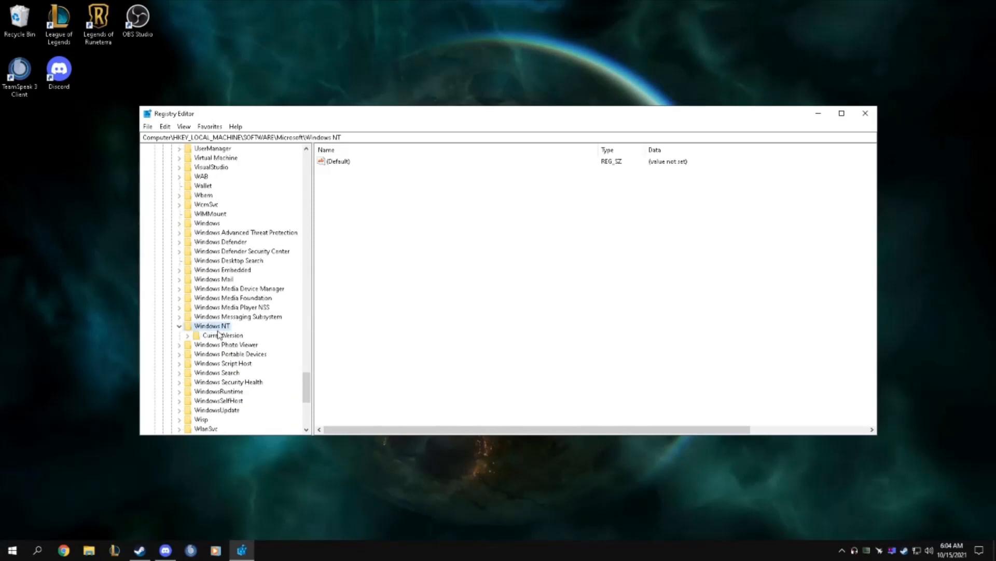
{"action": "double_click", "coordinate": [217, 335]}
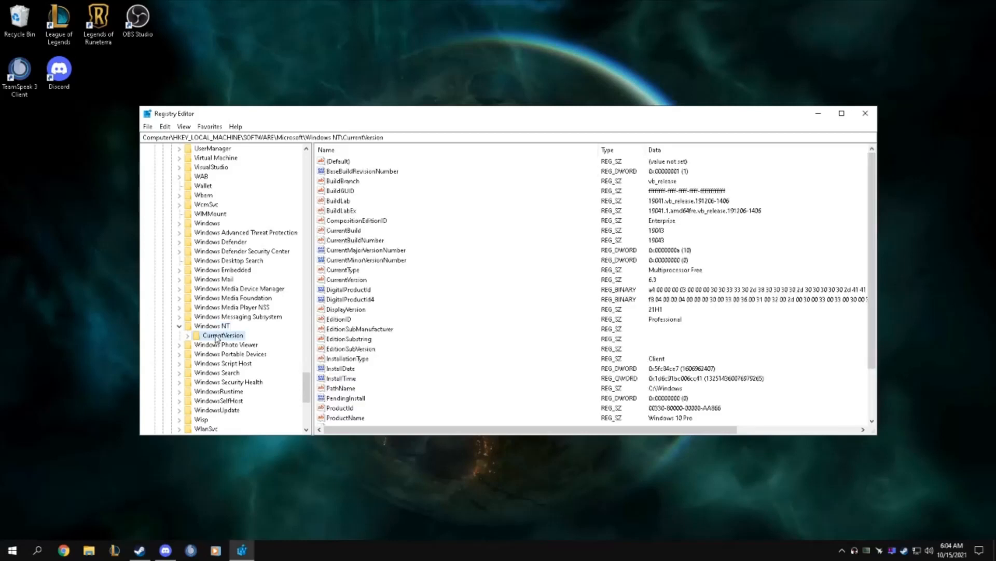
{"action": "scroll", "coordinate": [232, 236], "scroll_direction": "down", "scroll_amount": 5}
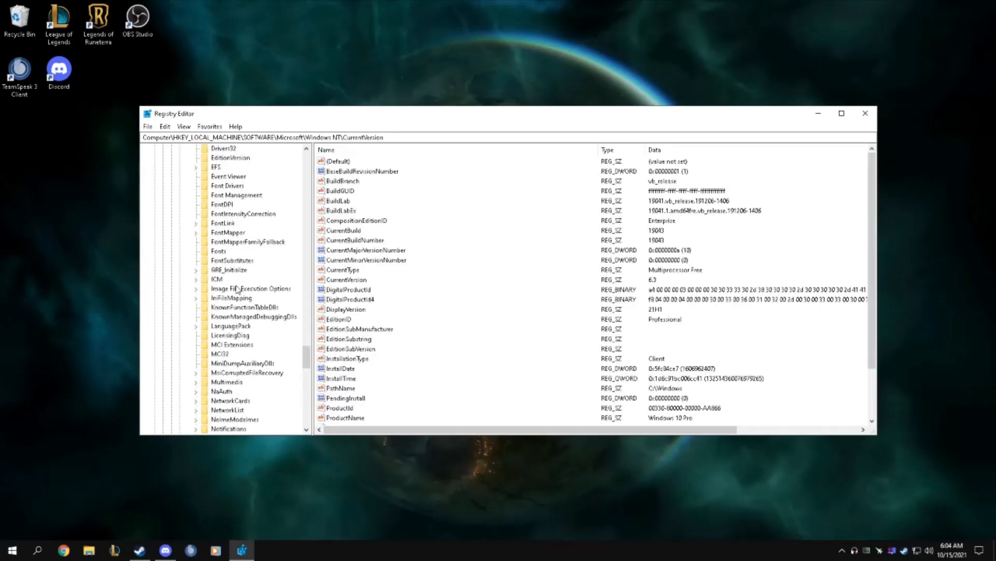
{"action": "double_click", "coordinate": [233, 288]}
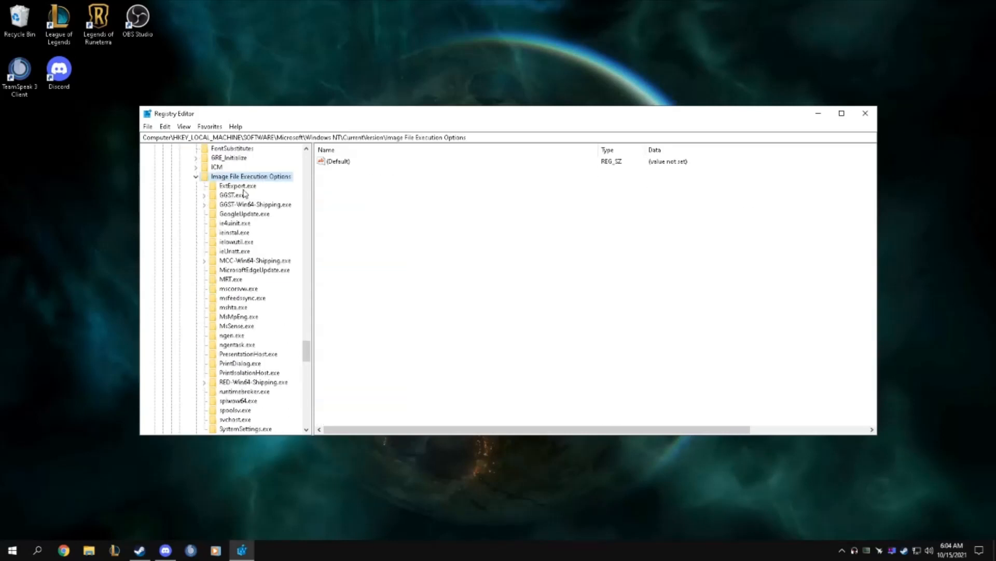
{"action": "scroll", "coordinate": [238, 290], "scroll_direction": "down", "scroll_amount": 8}
{"action": "scroll", "coordinate": [241, 310], "scroll_direction": "up", "scroll_amount": 6}
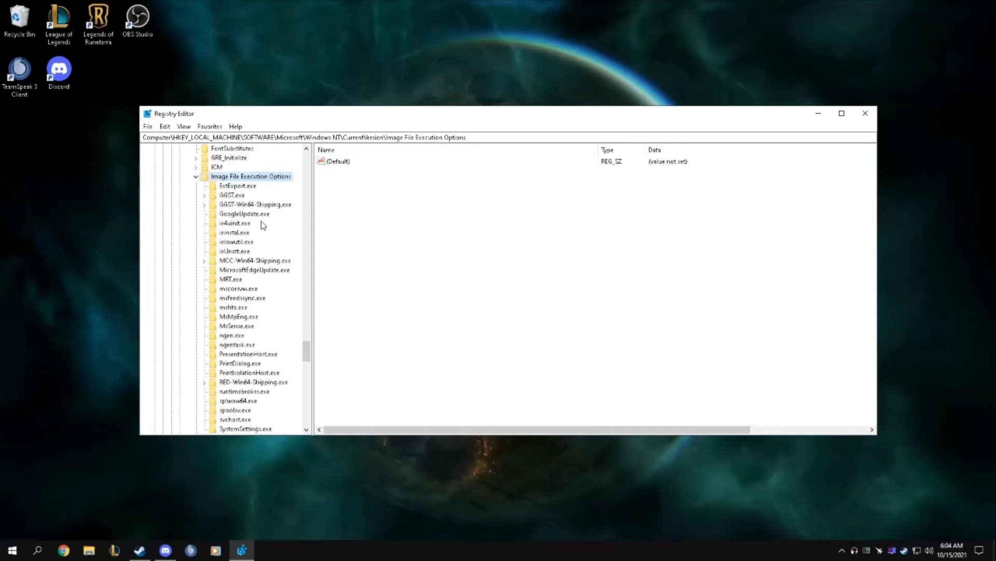
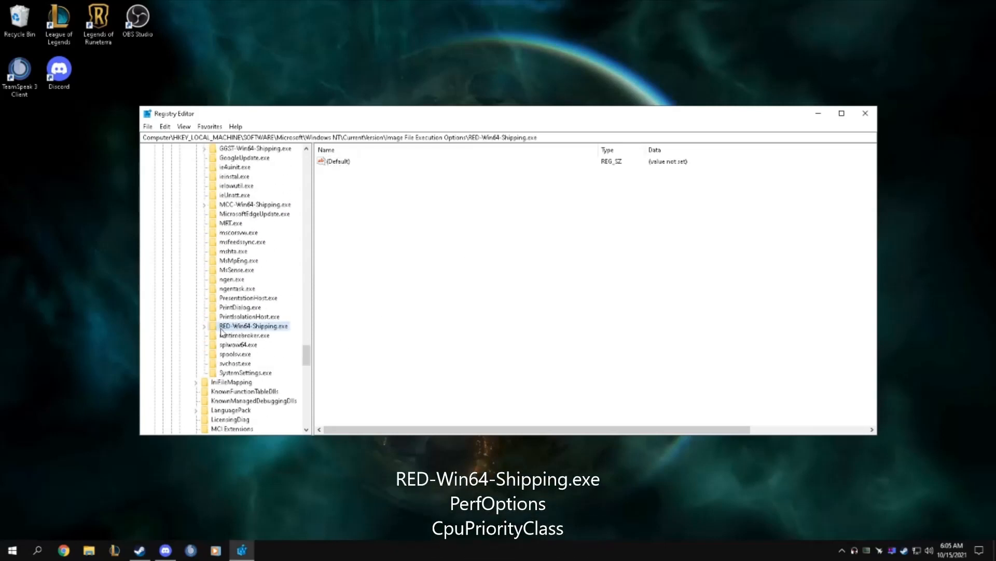
Step: Open the name of the RED-Win64-Shipping.exe key for renaming and keep it as it is
{"action": "right_click", "coordinate": [231, 330]}
{"action": "left_click", "coordinate": [254, 385]}
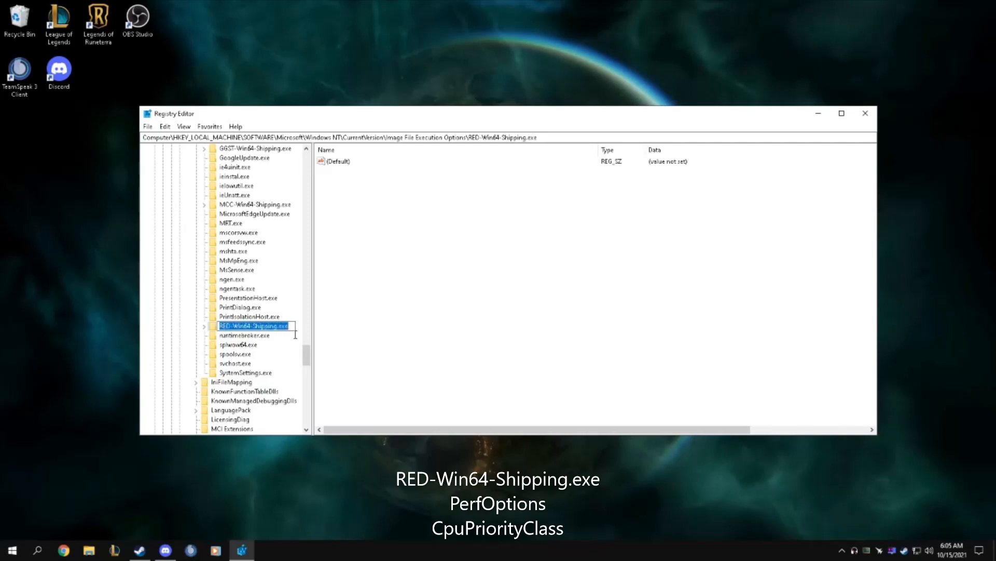
{"action": "left_click", "coordinate": [232, 327]}
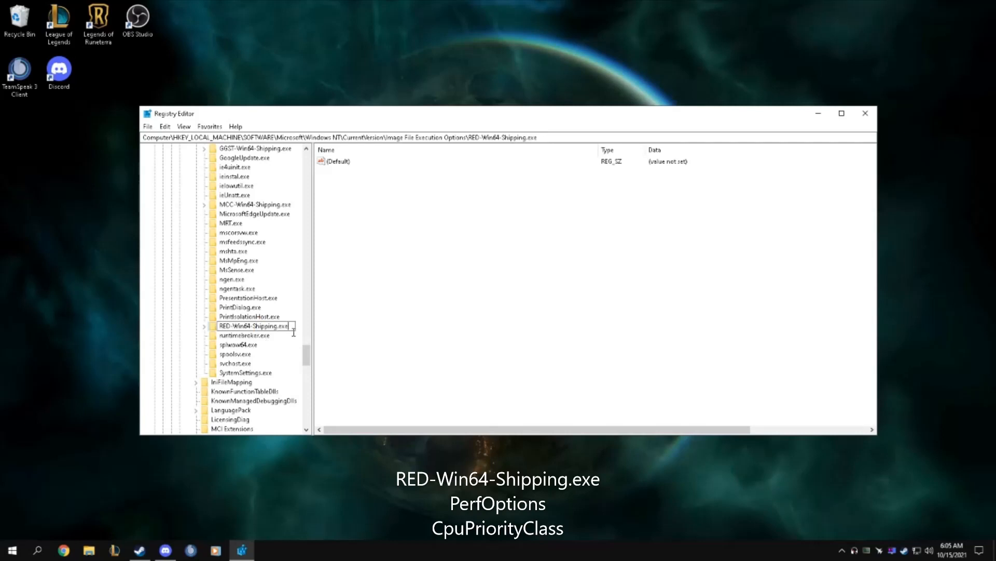
{"action": "key", "text": "Return"}
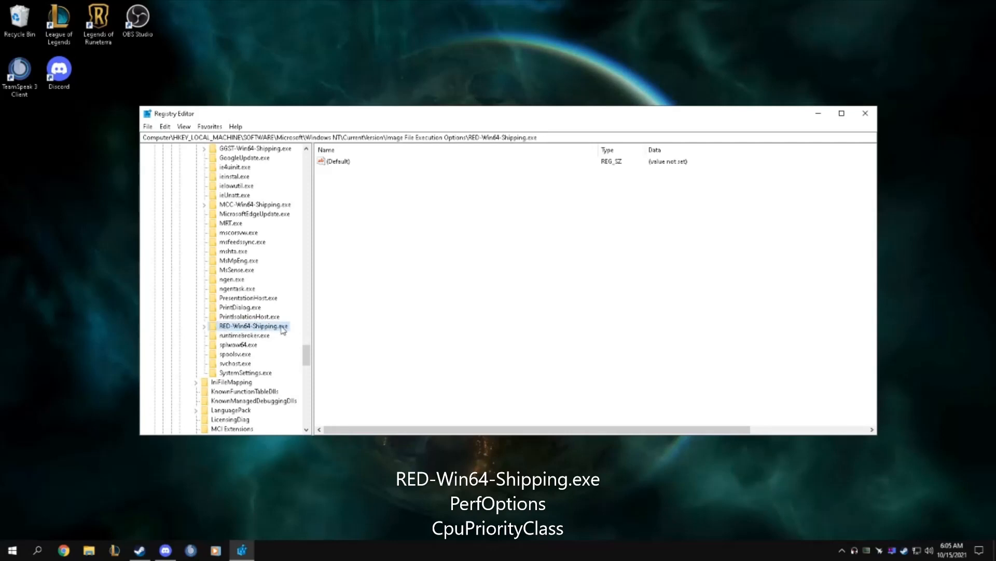
Step: Expand the RED-Win64-Shipping.exe key and select its PerfOptions subkey
{"action": "right_click", "coordinate": [241, 330]}
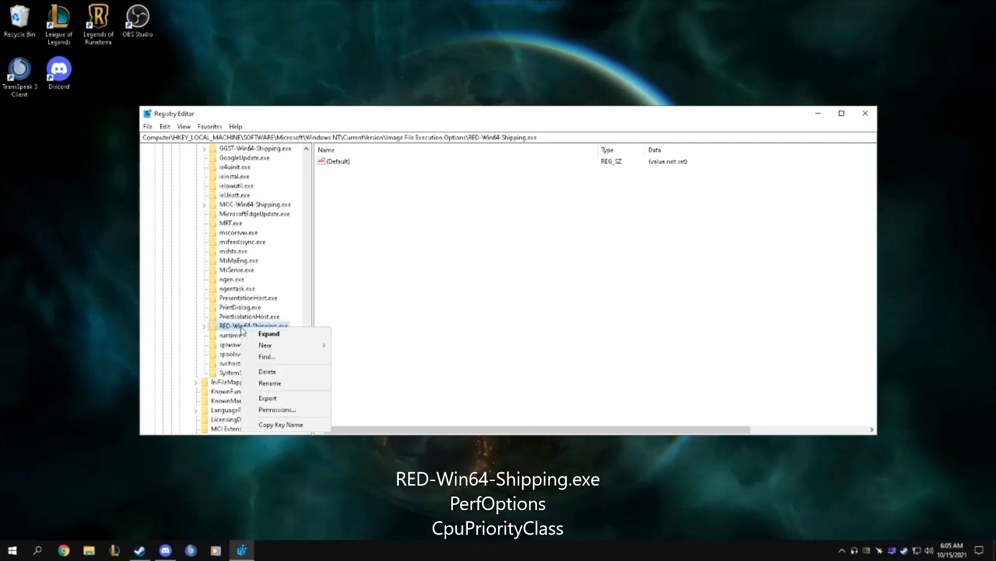
{"action": "mouse_move", "coordinate": [301, 345]}
{"action": "left_click", "coordinate": [429, 278]}
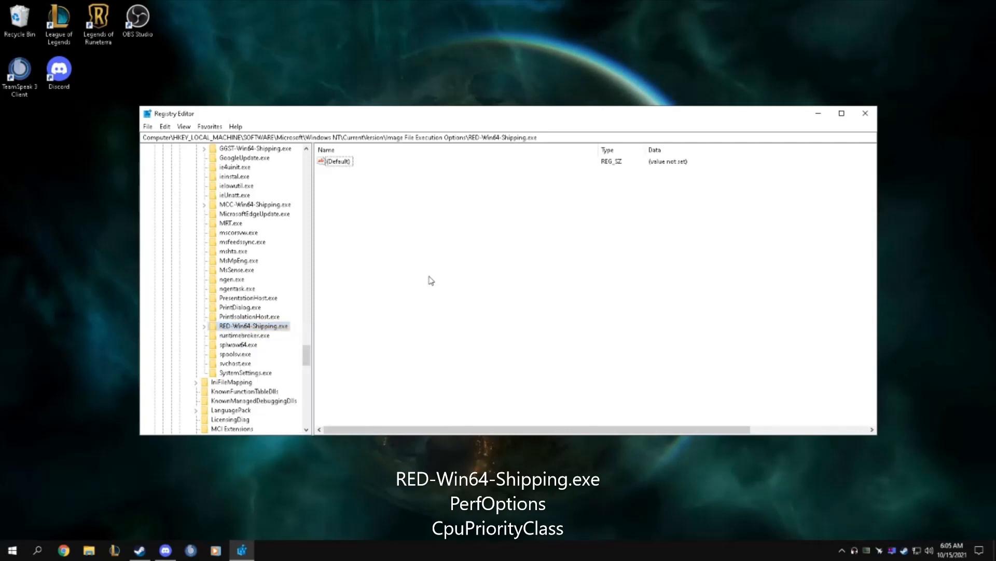
{"action": "left_click", "coordinate": [204, 326]}
{"action": "left_click", "coordinate": [242, 335]}
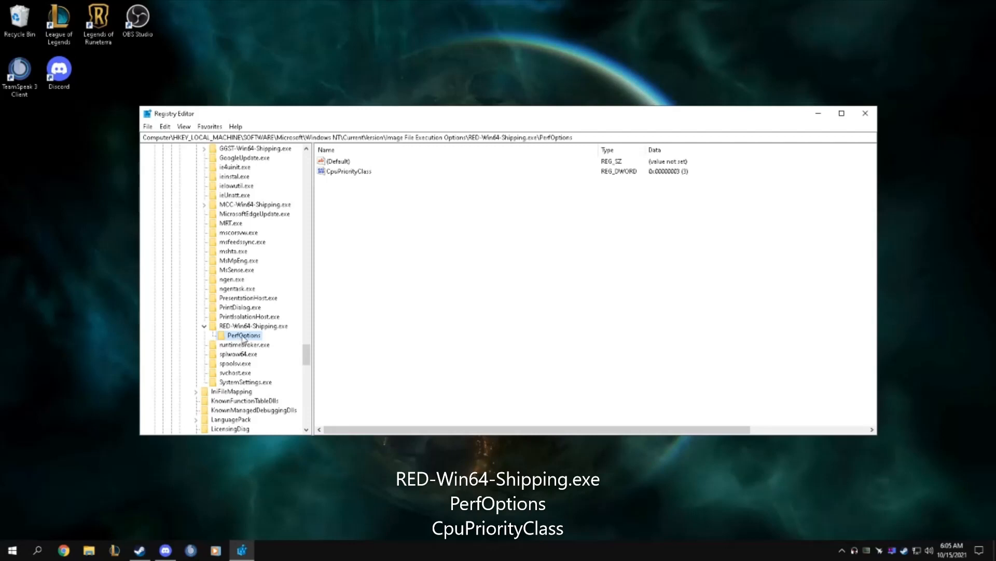
Step: Examine the kinds of new values that can be created in the PerfOptions key, including DWORD (32-bit), without creating one
{"action": "right_click", "coordinate": [244, 338]}
{"action": "mouse_move", "coordinate": [291, 354]}
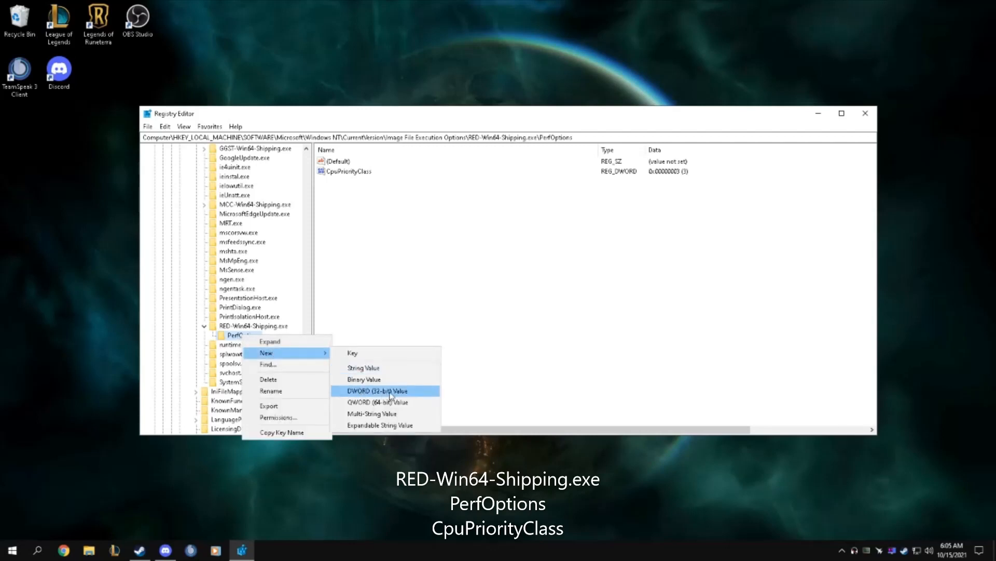
{"action": "left_click", "coordinate": [449, 336]}
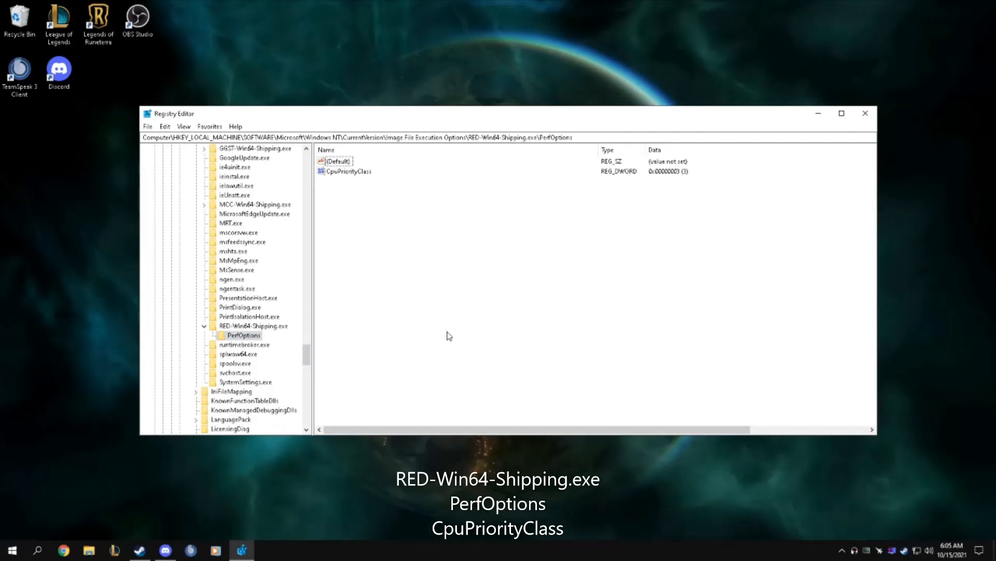
Step: Open the CpuPriorityClass DWORD in the PerfOptions key and accept its value data of 3 in hexadecimal
{"action": "left_click", "coordinate": [349, 176]}
{"action": "left_click", "coordinate": [348, 198]}
{"action": "left_click", "coordinate": [328, 174]}
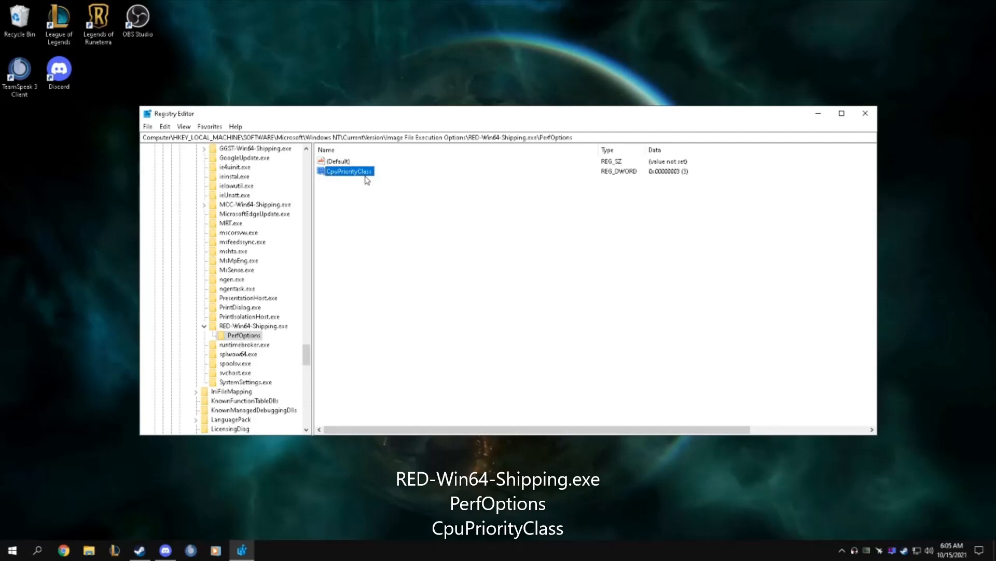
{"action": "left_click", "coordinate": [377, 204]}
{"action": "double_click", "coordinate": [352, 172]}
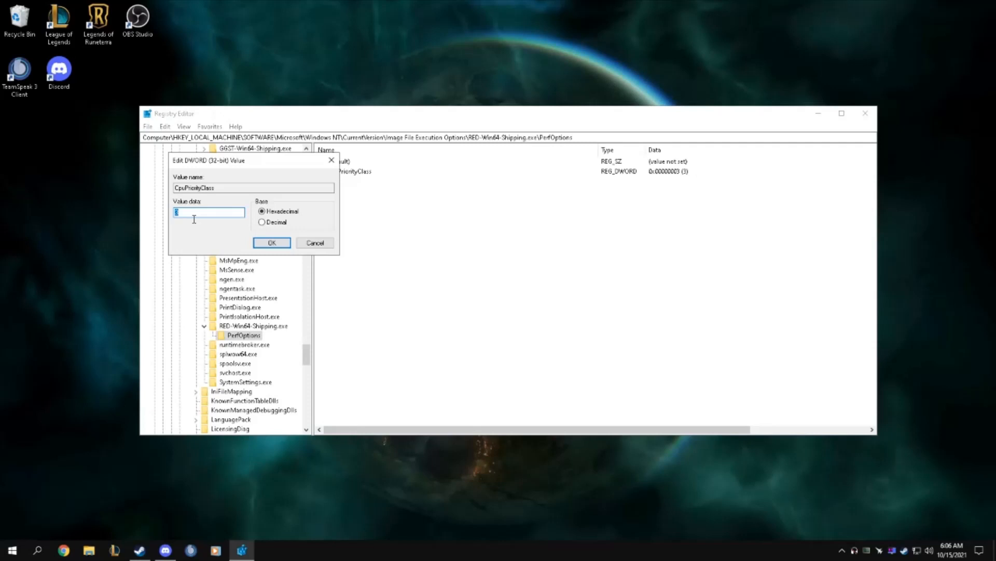
{"action": "left_click", "coordinate": [271, 243]}
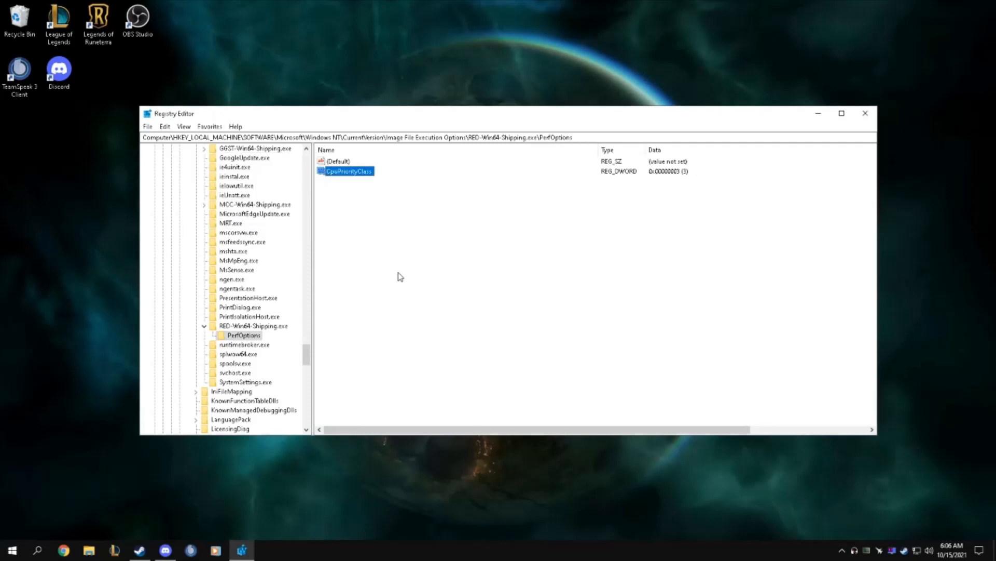
Step: Collapse HKEY_LOCAL_MACHINE and select the GameConfigStore key under HKEY_CURRENT_USER\System
{"action": "left_click_drag", "start_coordinate": [307, 358], "coordinate": [311, 165]}
{"action": "left_click", "coordinate": [155, 177]}
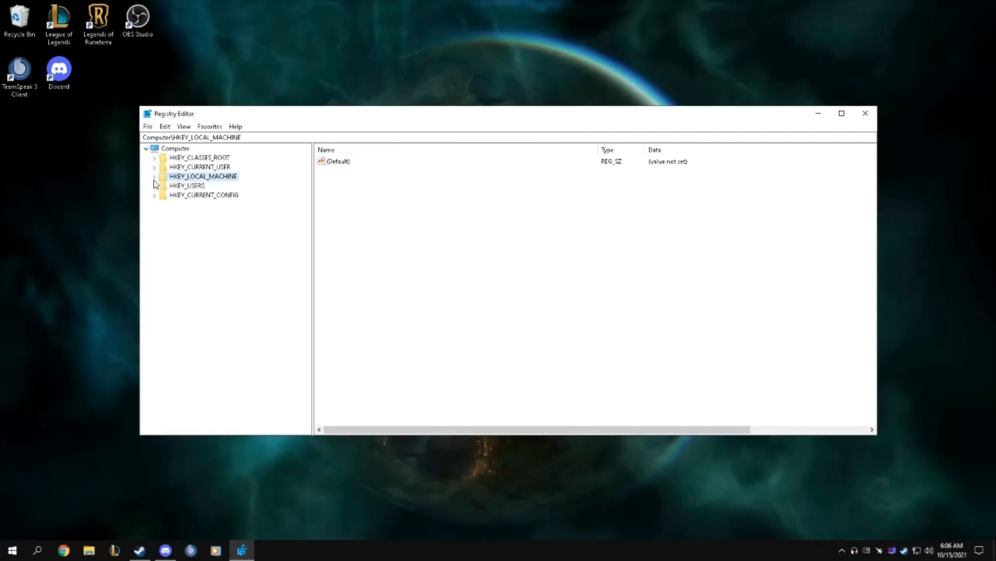
{"action": "double_click", "coordinate": [196, 168]}
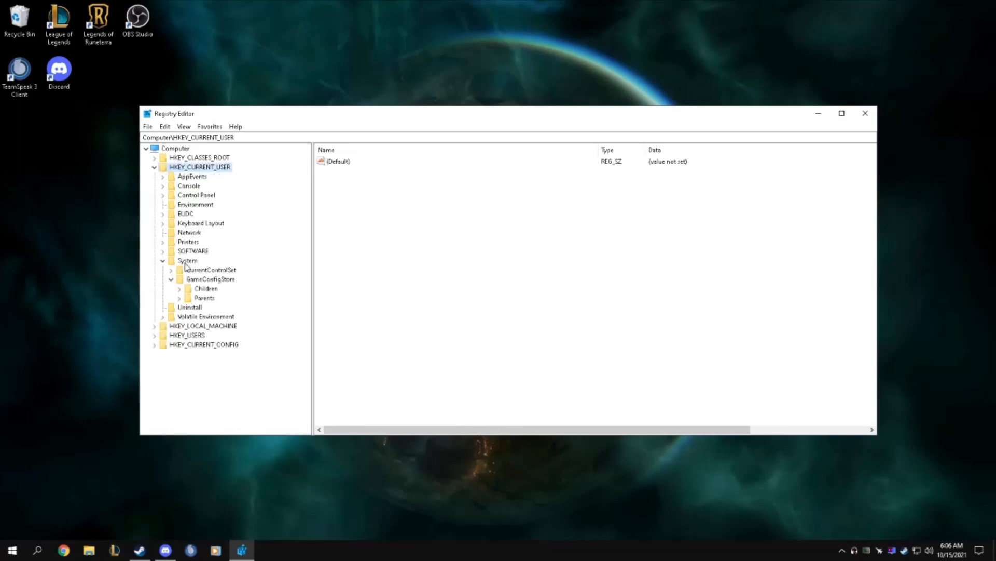
{"action": "left_click", "coordinate": [187, 262]}
{"action": "double_click", "coordinate": [187, 261]}
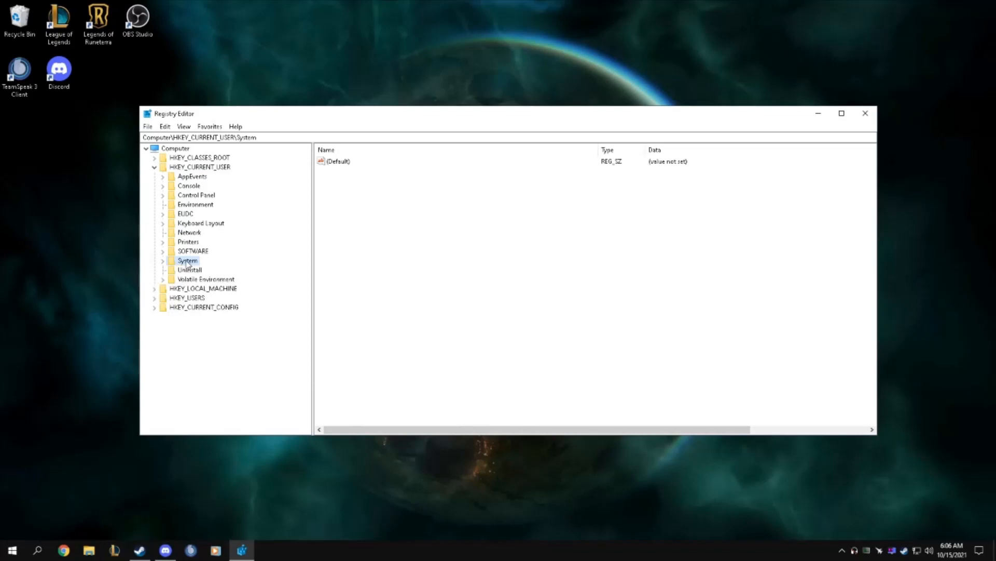
{"action": "double_click", "coordinate": [188, 261]}
{"action": "left_click", "coordinate": [198, 283]}
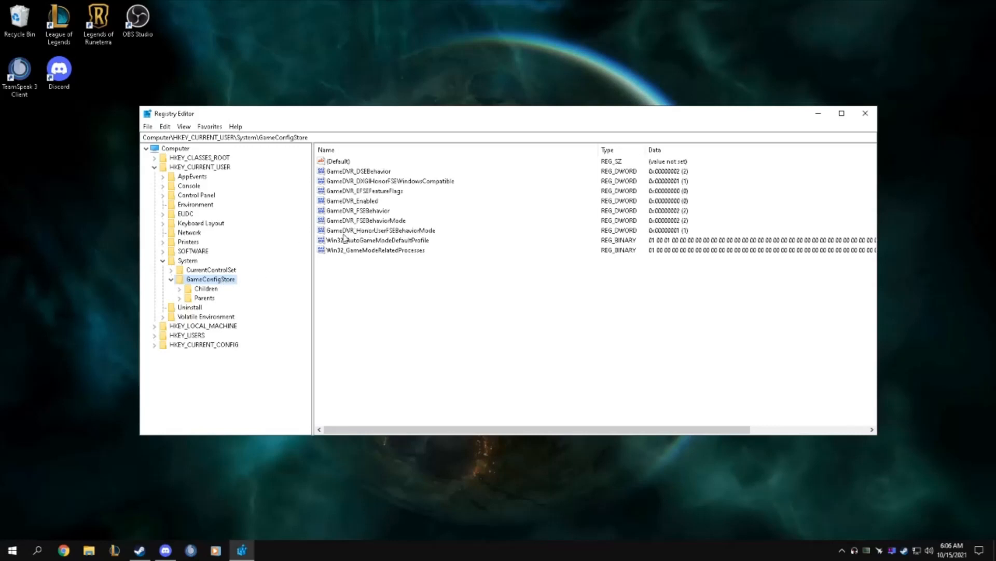
Step: Narrow the Name column of the value list and set GameDVR_HonorUserFSEBehaviorMode to 1 in hexadecimal
{"action": "left_click_drag", "start_coordinate": [598, 149], "coordinate": [388, 150]}
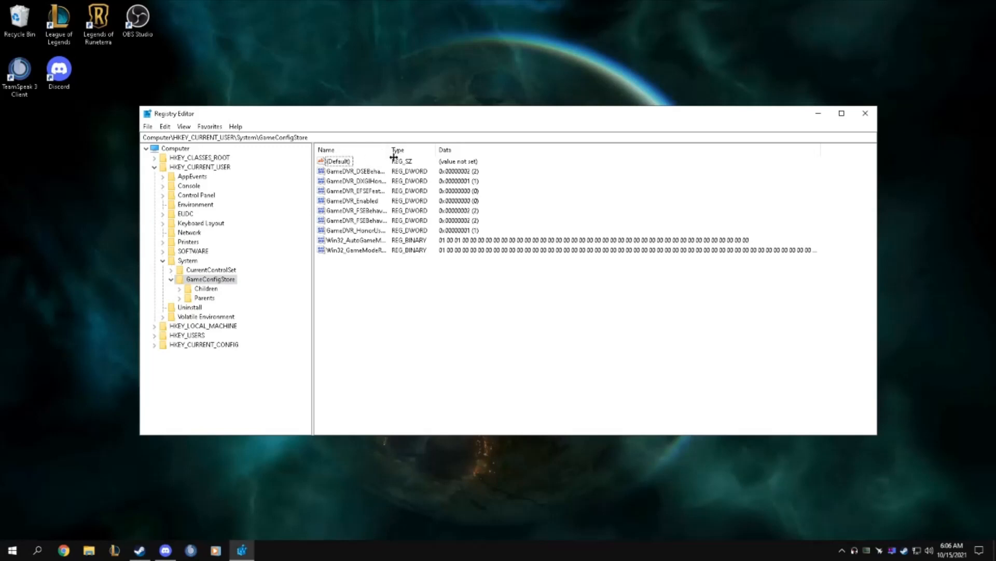
{"action": "left_click_drag", "start_coordinate": [394, 156], "coordinate": [510, 150]}
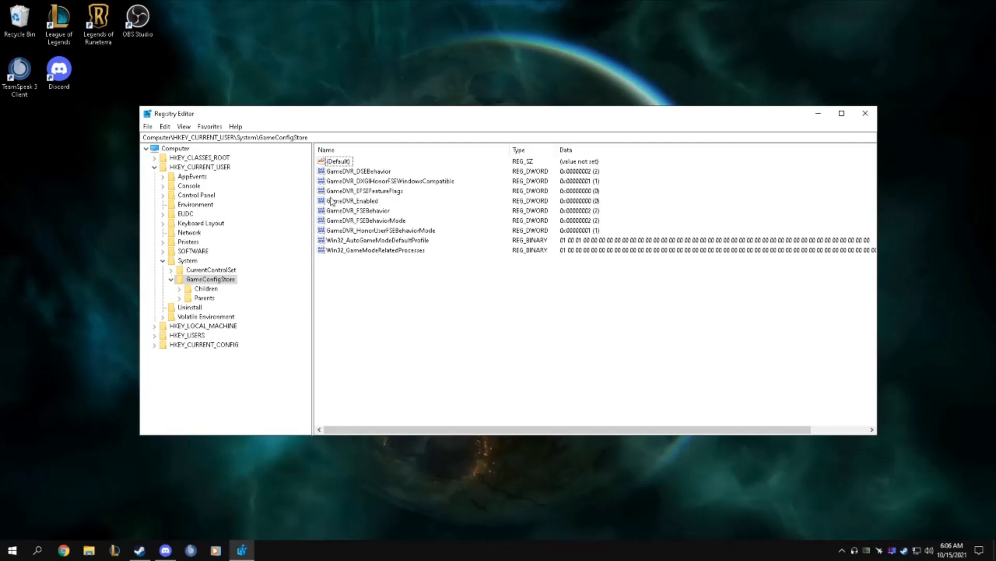
{"action": "double_click", "coordinate": [360, 232]}
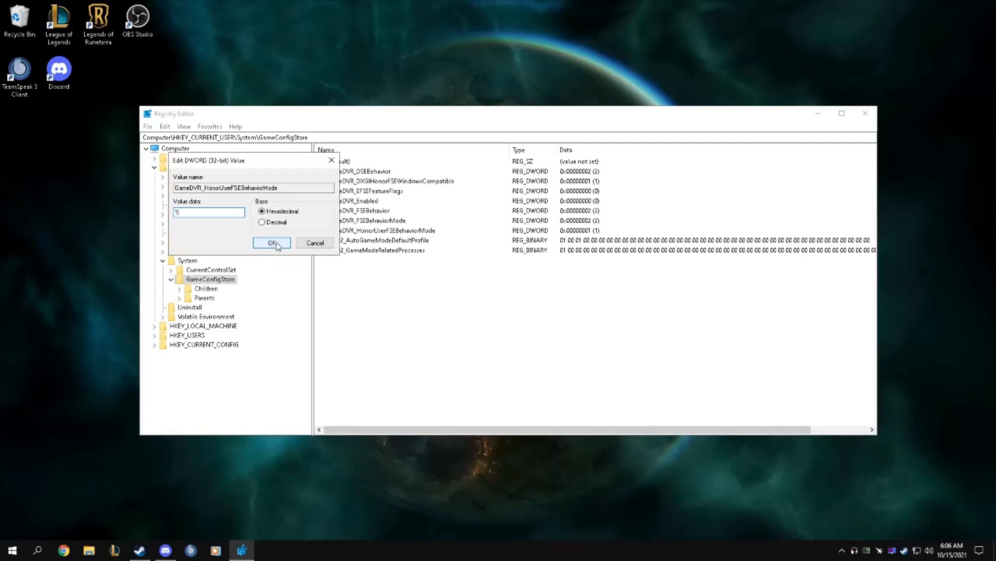
{"action": "left_click", "coordinate": [273, 243]}
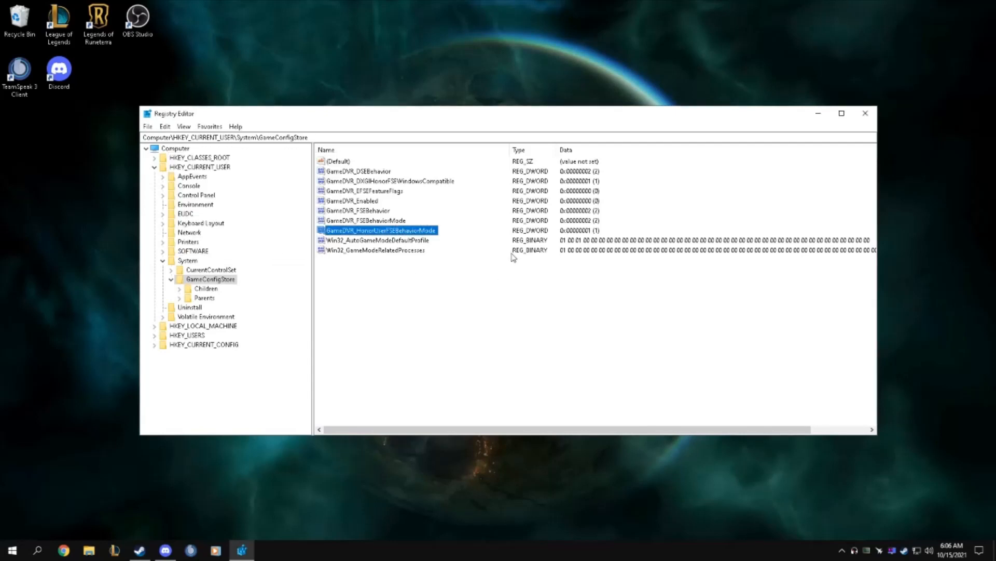
Step: Expand the Children key under GameConfigStore and search it for "dbfight"
{"action": "left_click", "coordinate": [212, 289]}
{"action": "double_click", "coordinate": [191, 290]}
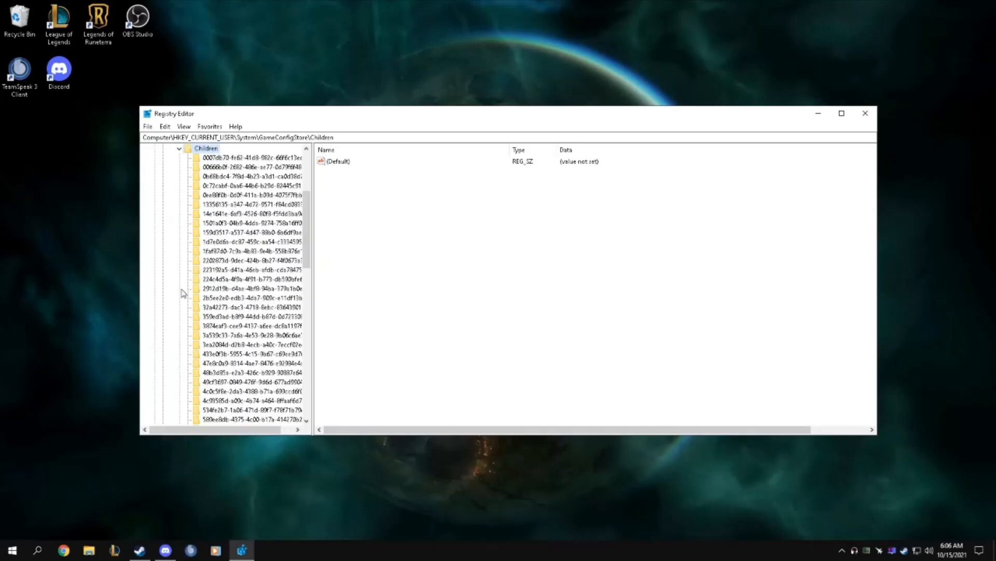
{"action": "scroll", "coordinate": [251, 286], "scroll_direction": "up", "scroll_amount": 2}
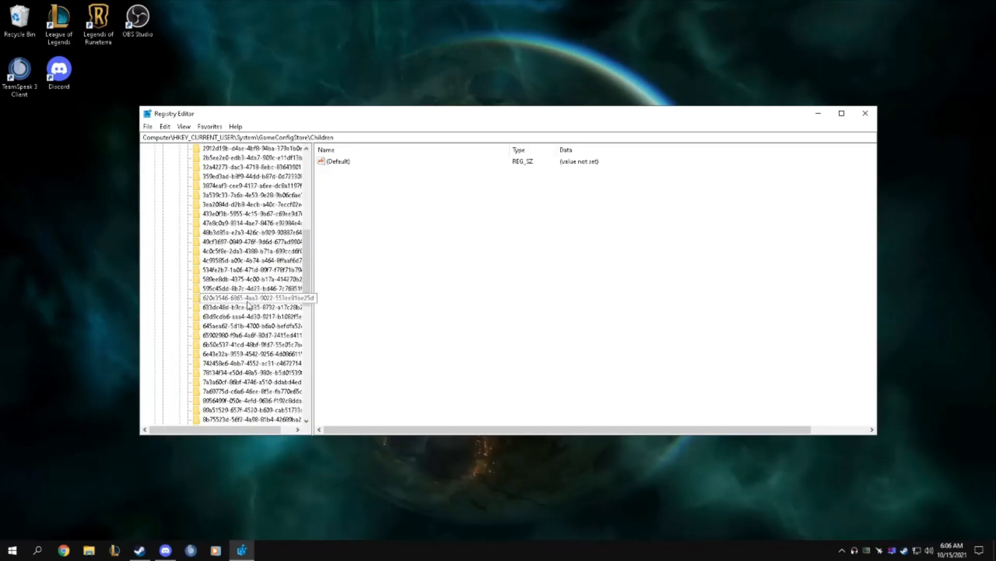
{"action": "scroll", "coordinate": [249, 306], "scroll_direction": "up", "scroll_amount": 3}
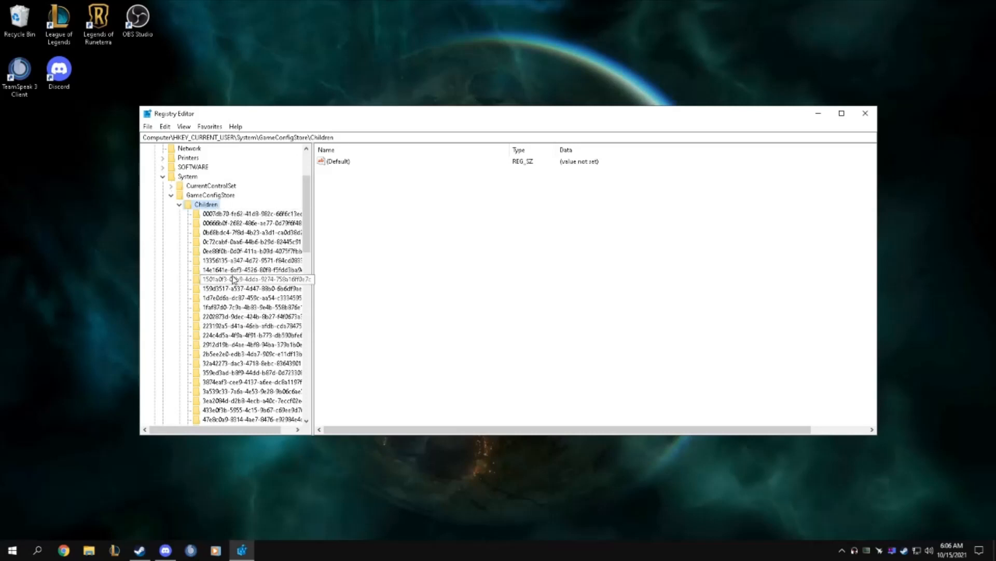
{"action": "right_click", "coordinate": [205, 208]}
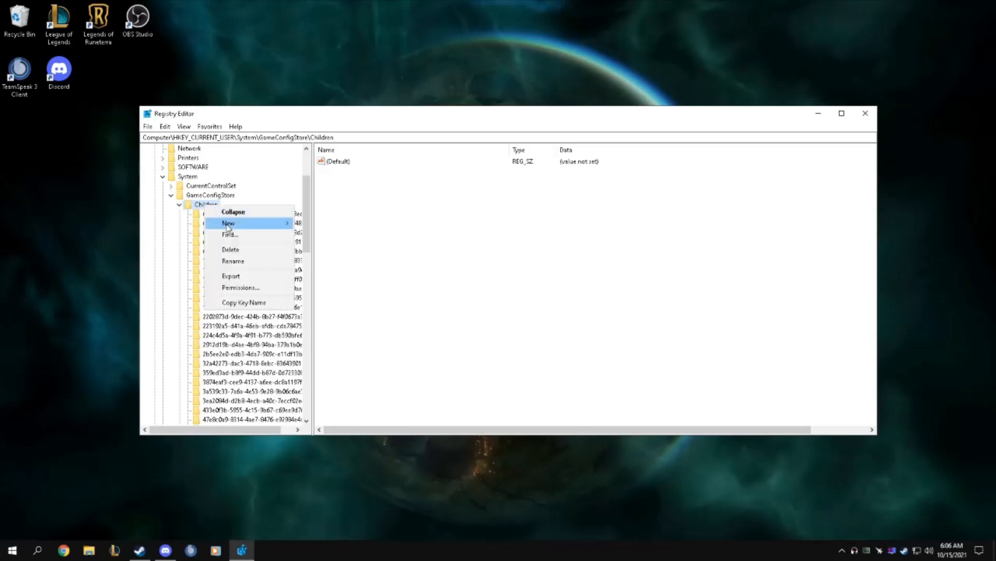
{"action": "left_click", "coordinate": [231, 236]}
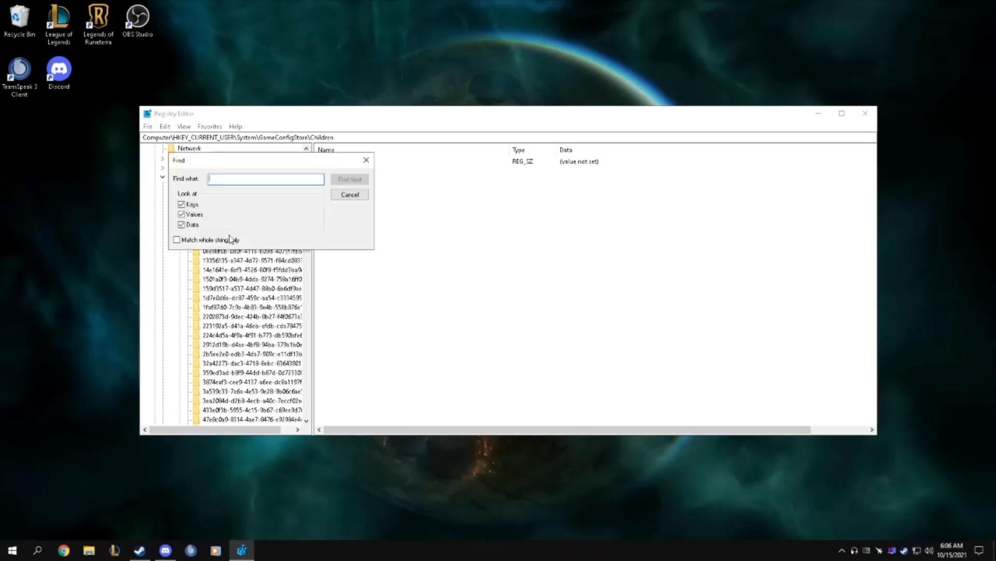
{"action": "type", "text": "dbfight"}
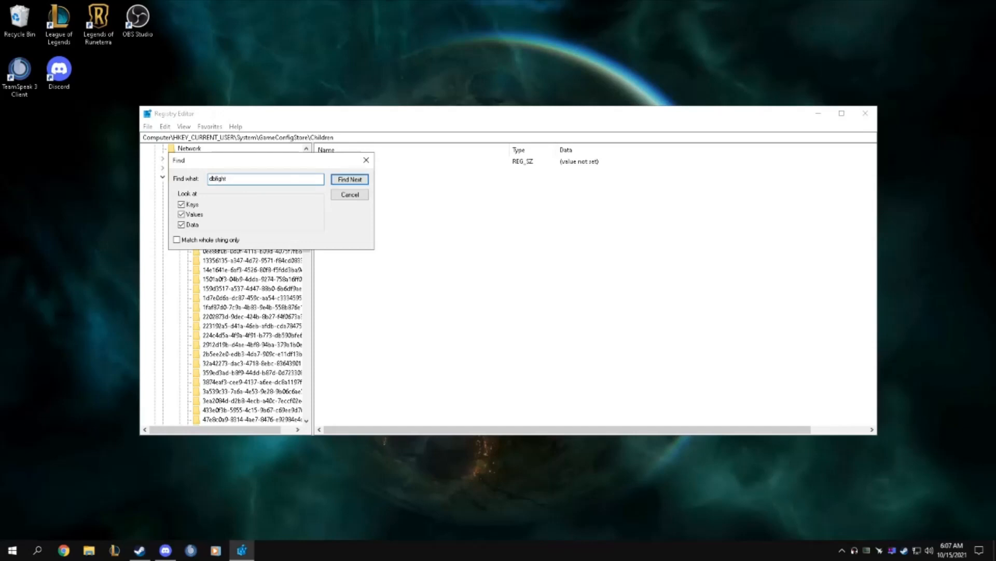
{"action": "key", "text": "Return"}
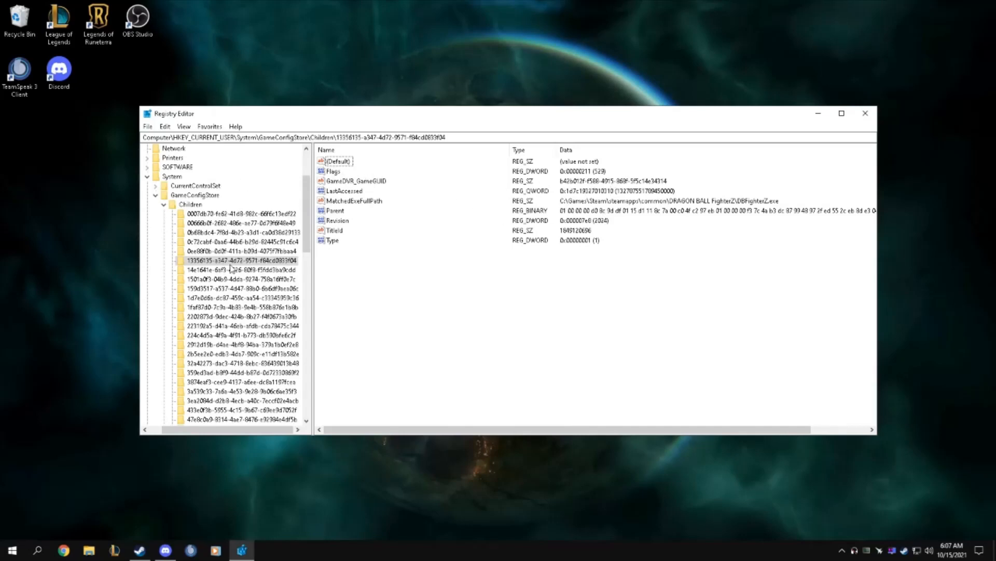
Step: Set the Flags DWORD of the DBFighterZ.exe entry to 211 in hexadecimal
{"action": "double_click", "coordinate": [333, 172]}
{"action": "type", "text": "211"}
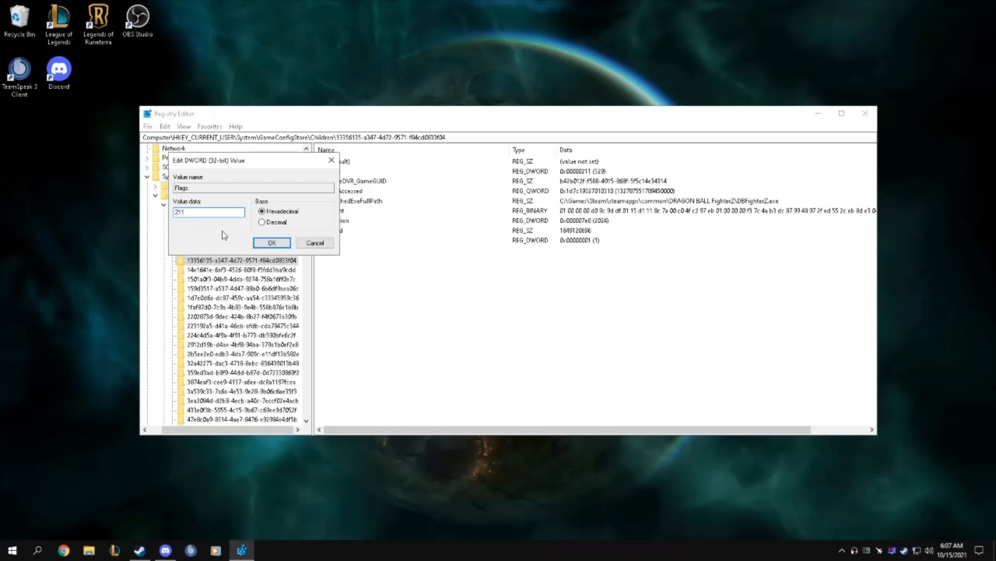
{"action": "left_click", "coordinate": [272, 243]}
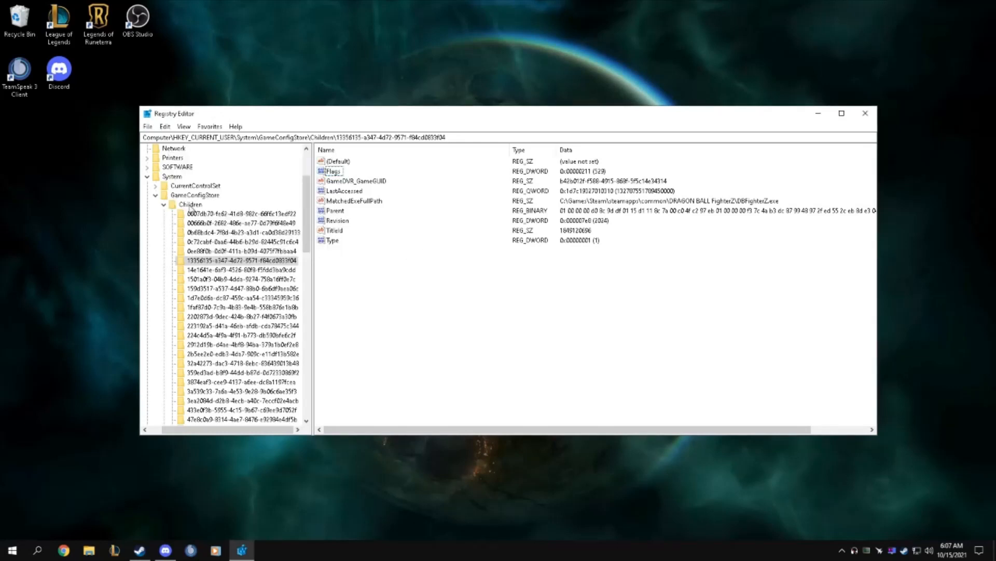
Step: Search the Children key again to reach the game's RED-Win64-Shipping.exe entry
{"action": "right_click", "coordinate": [189, 207]}
{"action": "left_click", "coordinate": [218, 234]}
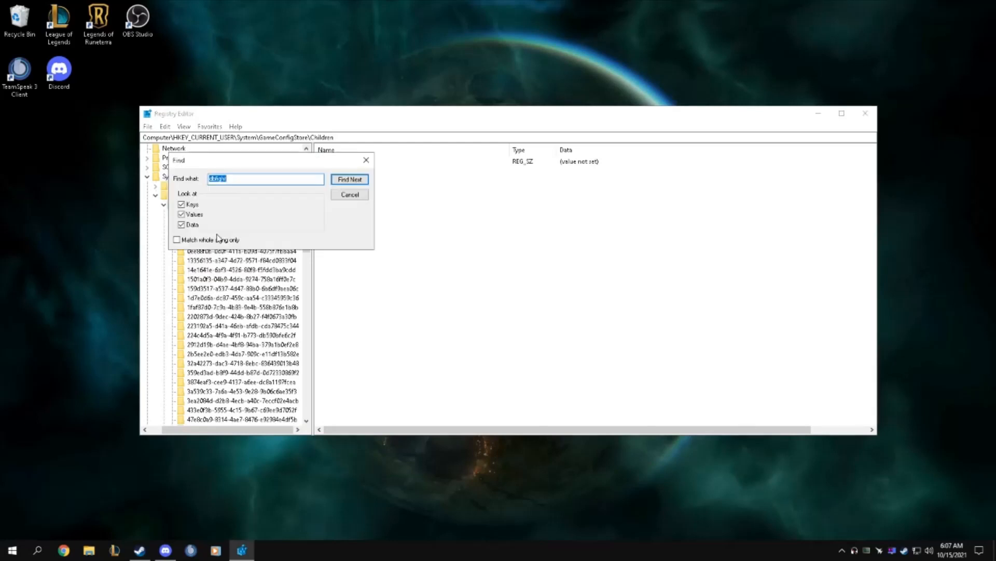
{"action": "type", "text": "f"}
{"action": "key", "text": "Return"}
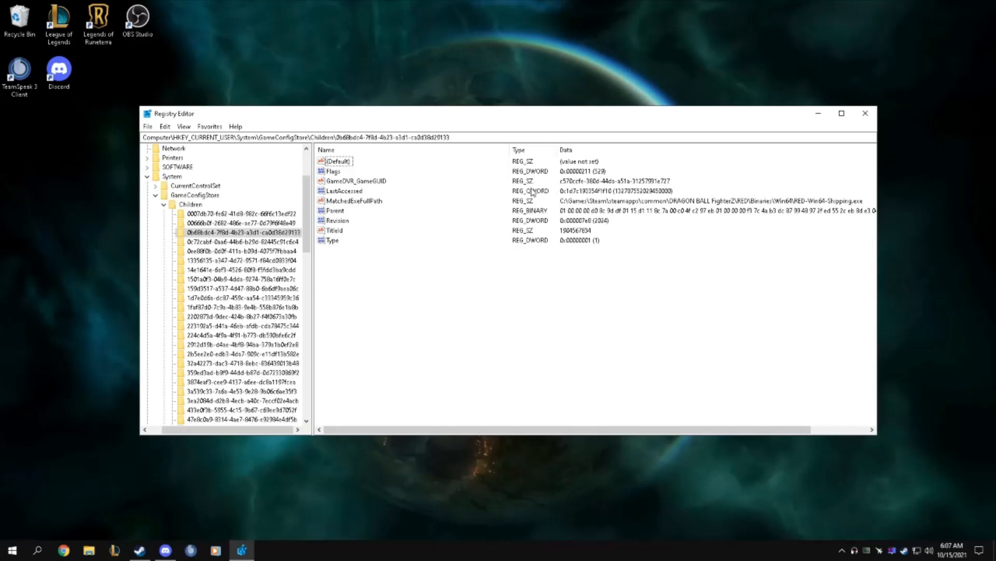
Step: Set the Flags DWORD of the RED-Win64-Shipping.exe entry to 211 in hexadecimal and collapse the Children and System keys
{"action": "double_click", "coordinate": [330, 170]}
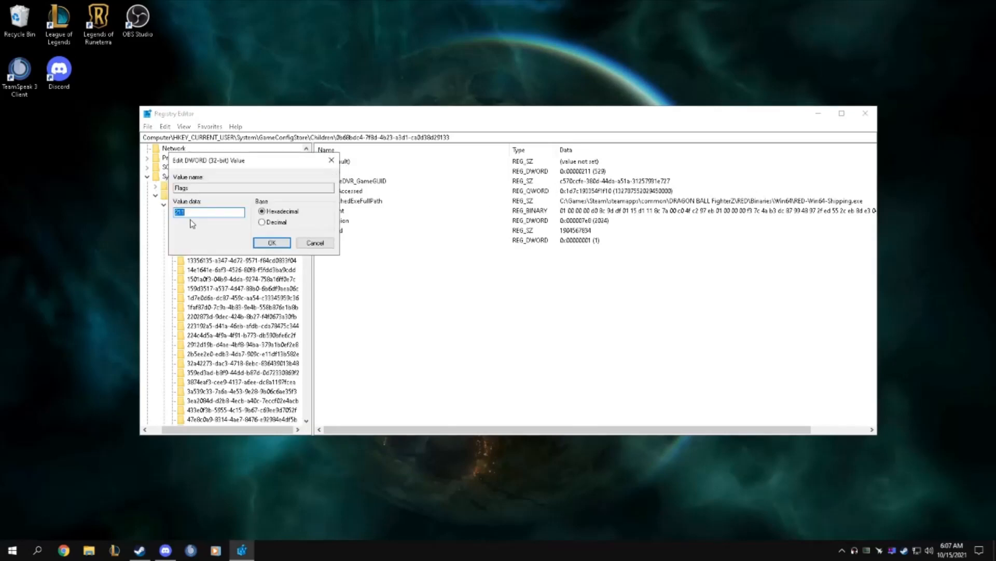
{"action": "type", "text": "211"}
{"action": "left_click", "coordinate": [270, 242]}
{"action": "left_click", "coordinate": [165, 205]}
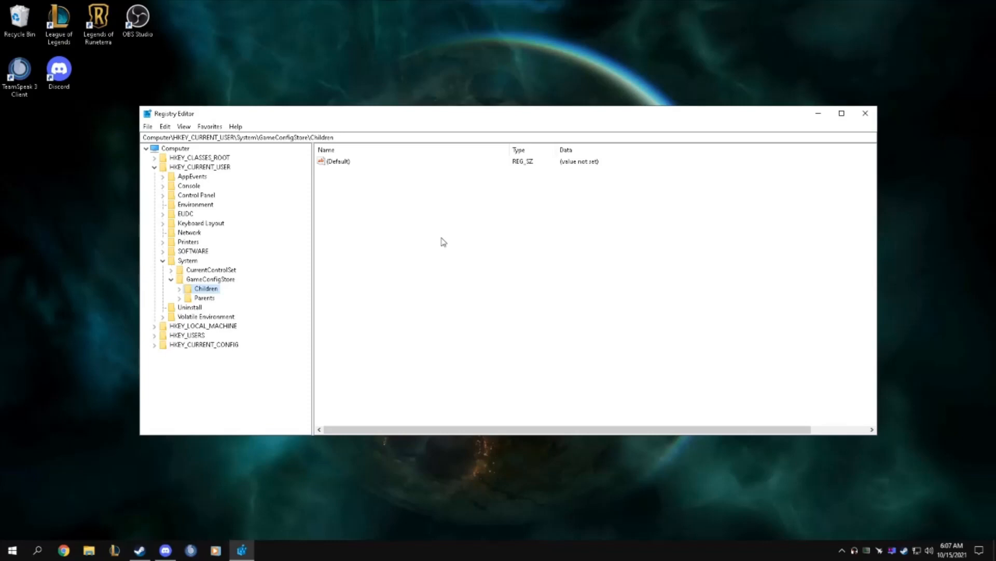
{"action": "left_click", "coordinate": [164, 260]}
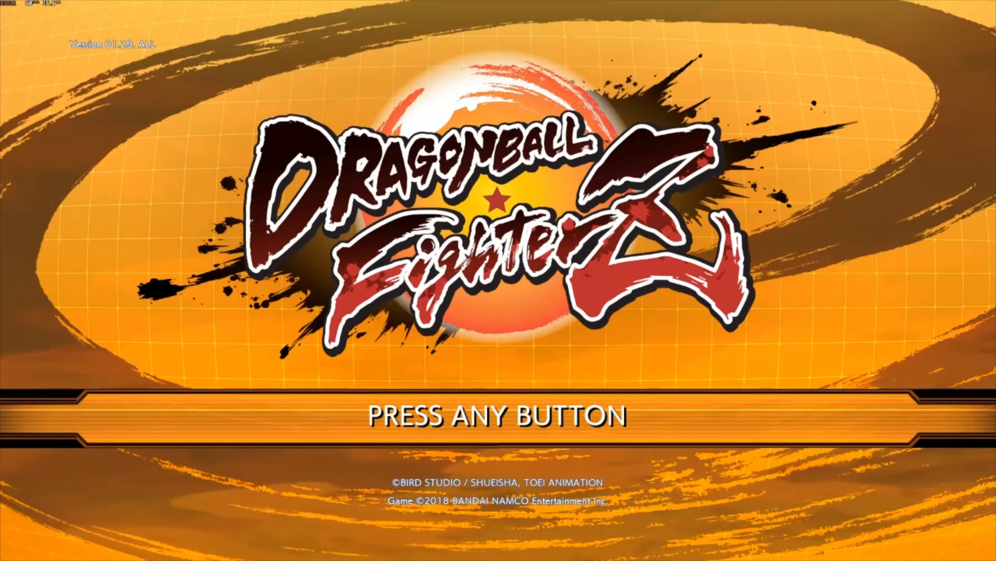
Step: Switch to DRAGON BALL FighterZ and open its Graphics settings from the title screen
{"action": "key", "text": "Return"}
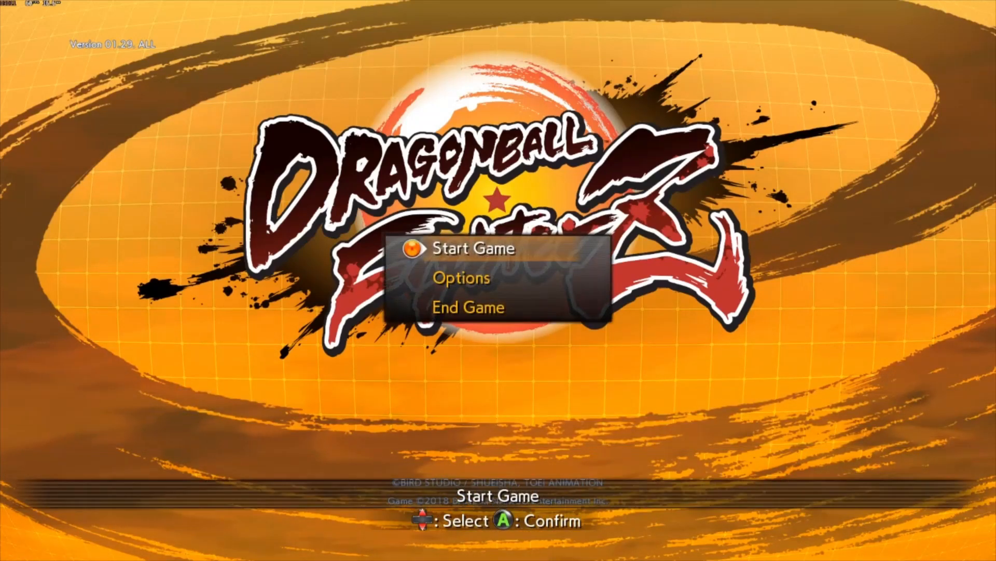
{"action": "key", "text": "Down"}
{"action": "key", "text": "Return"}
{"action": "key", "text": "Return"}
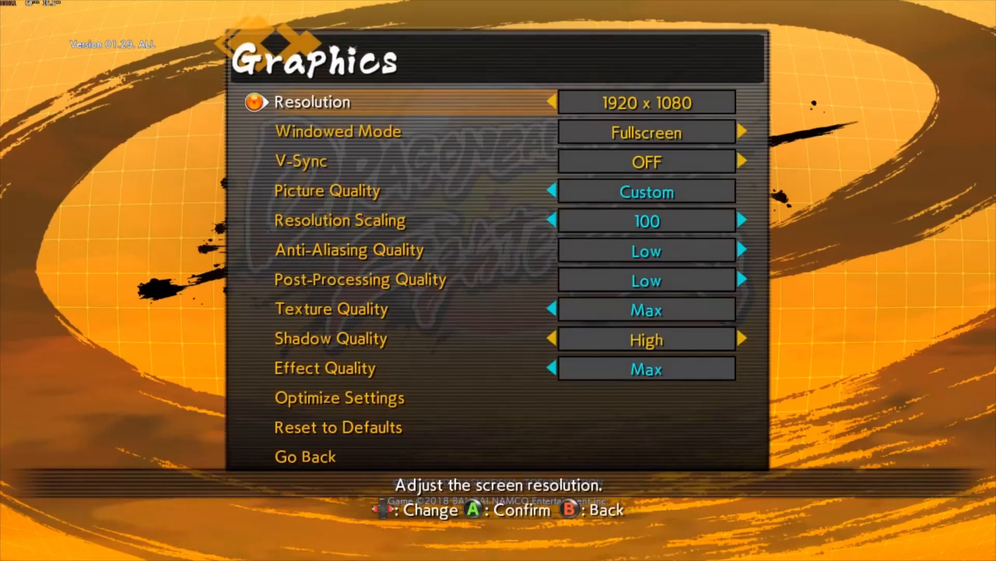
Step: Examine the graphics settings from Resolution through Texture Quality and return to the title menu
{"action": "key", "text": "Down"}
{"action": "key", "text": "Up"}
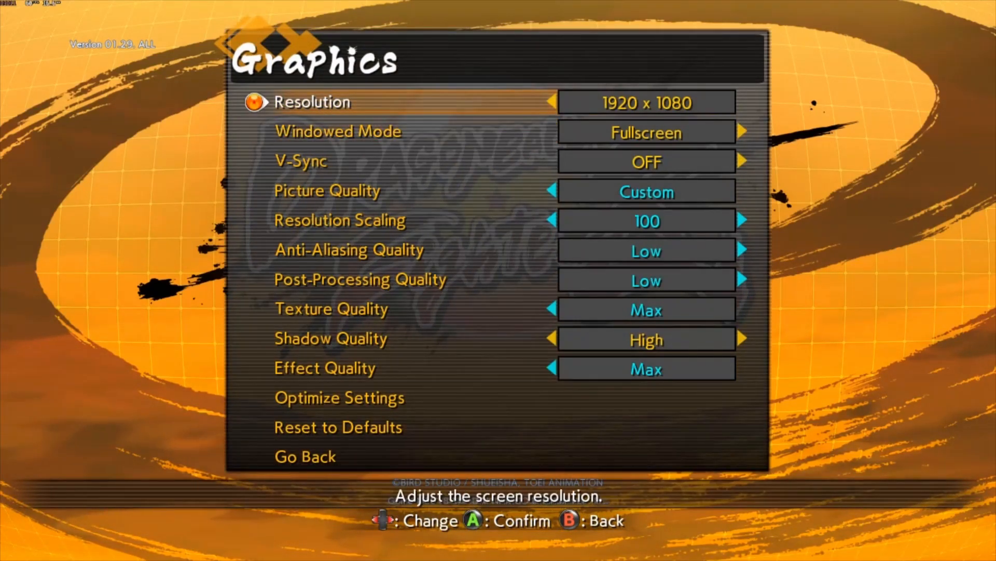
{"action": "key", "text": "Down"}
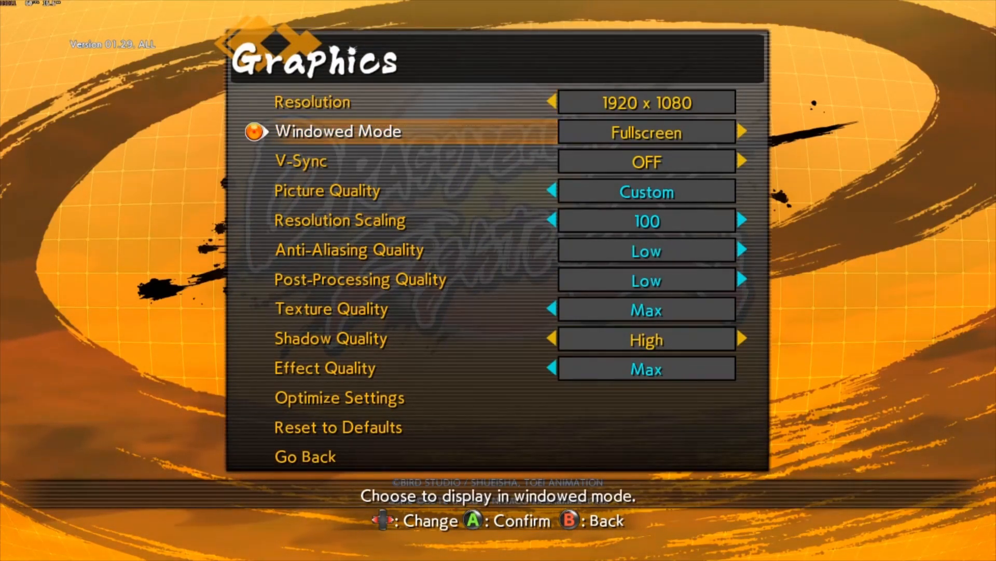
{"action": "key", "text": "Down"}
{"action": "key", "text": "Down"}
{"action": "key", "text": "Down"}
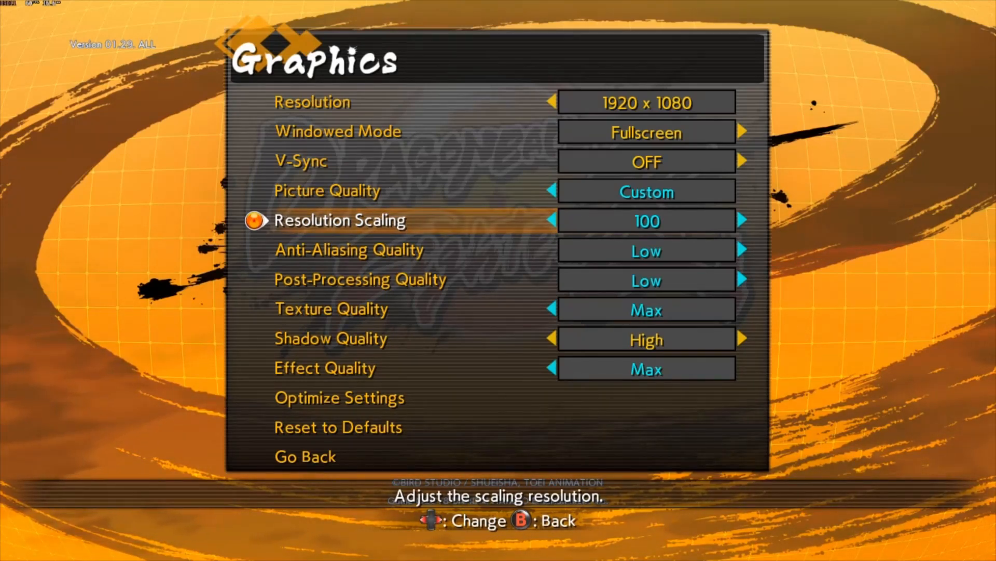
{"action": "key", "text": "Down"}
{"action": "key", "text": "Down"}
{"action": "key", "text": "Up"}
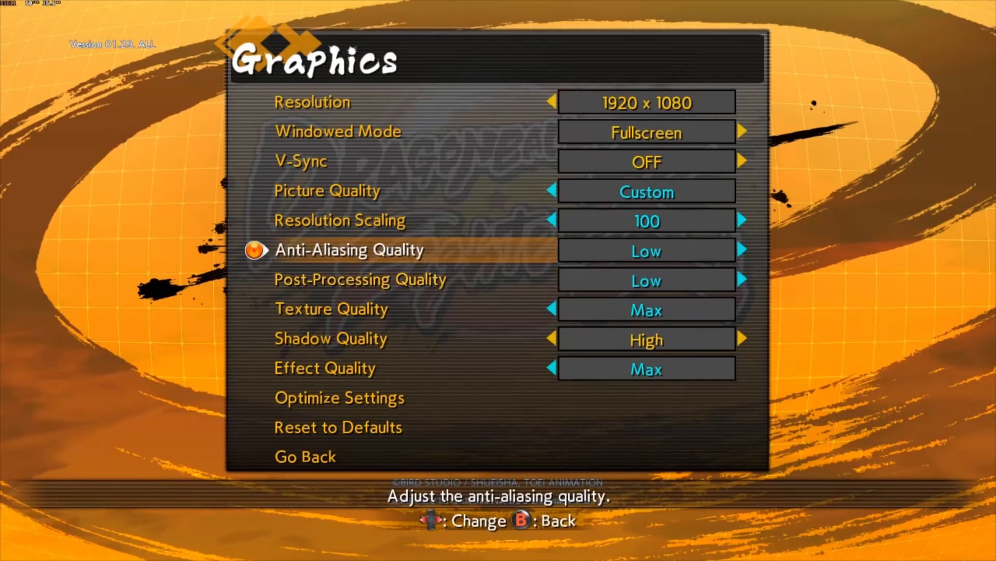
{"action": "key", "text": "Down"}
{"action": "key", "text": "Down"}
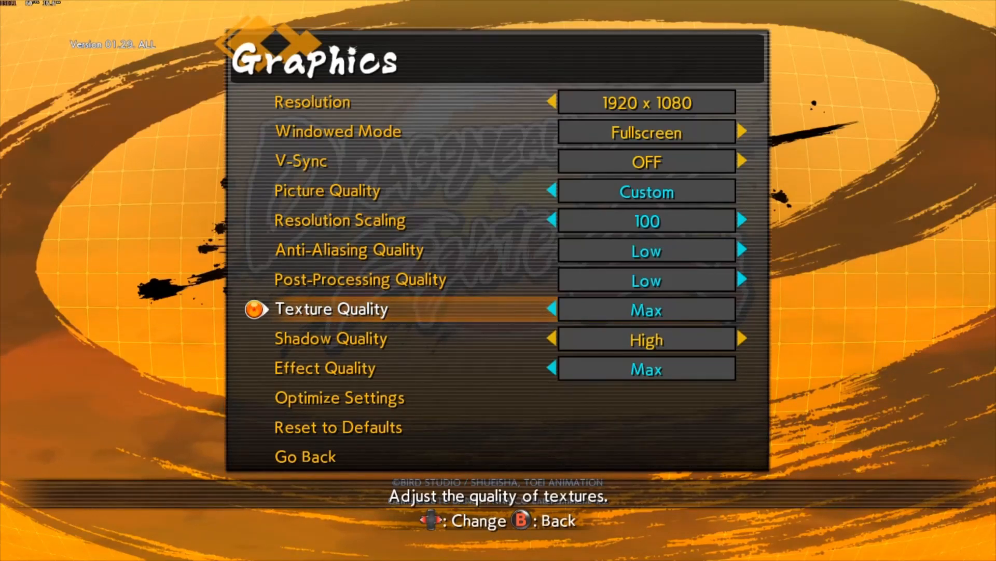
{"action": "key", "text": "Escape"}
{"action": "key", "text": "Escape"}
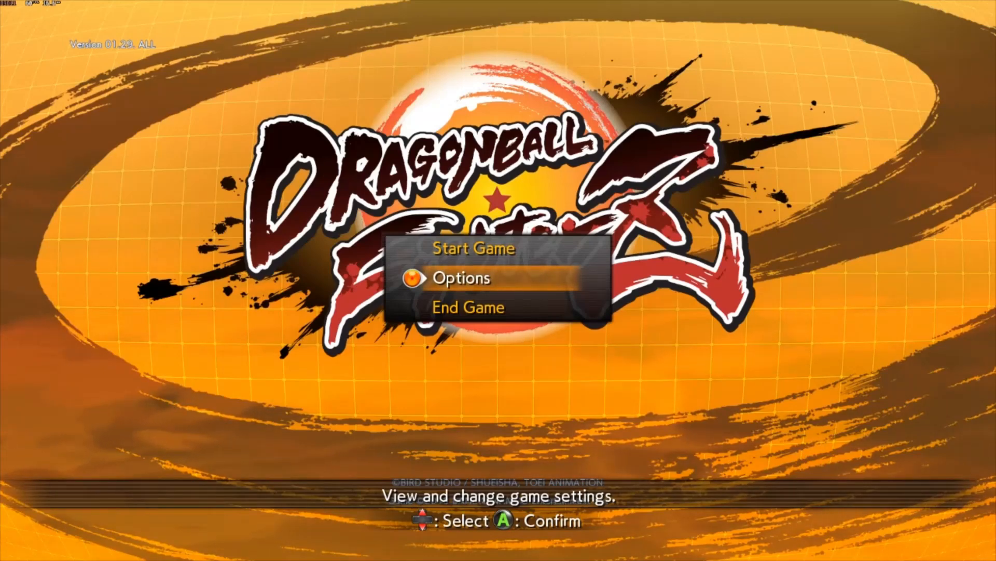
Step: Reopen the Graphics settings, try the Windowed option for Windowed Mode and switch it back to Fullscreen
{"action": "key", "text": "Return"}
{"action": "key", "text": "Return"}
{"action": "key", "text": "Down"}
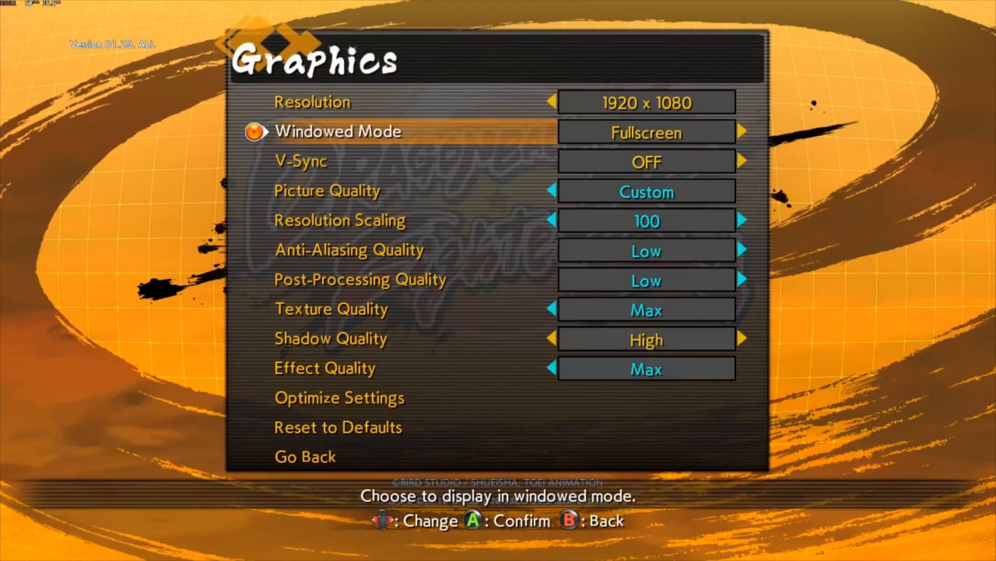
{"action": "key", "text": "Right"}
{"action": "key", "text": "Right"}
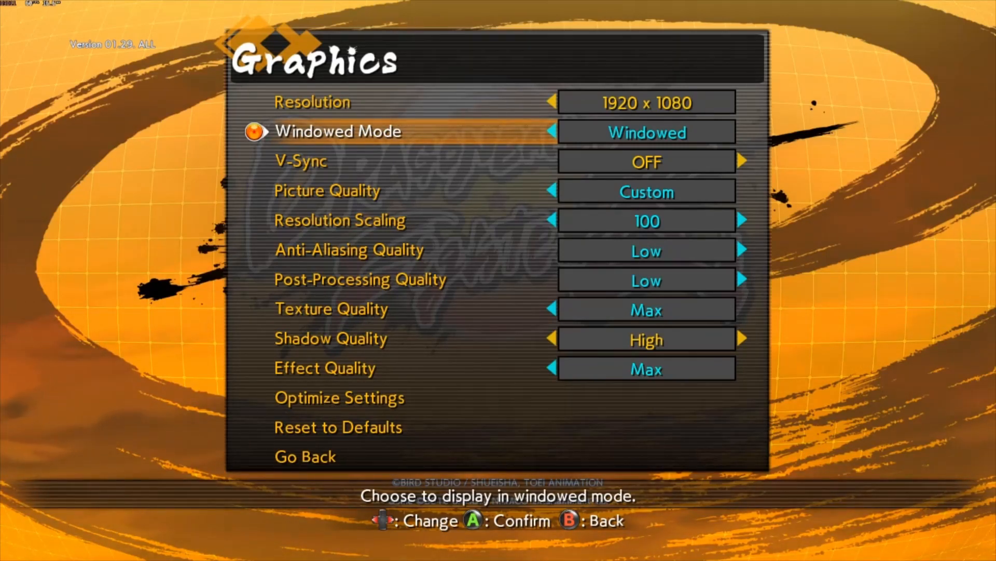
{"action": "key", "text": "Left"}
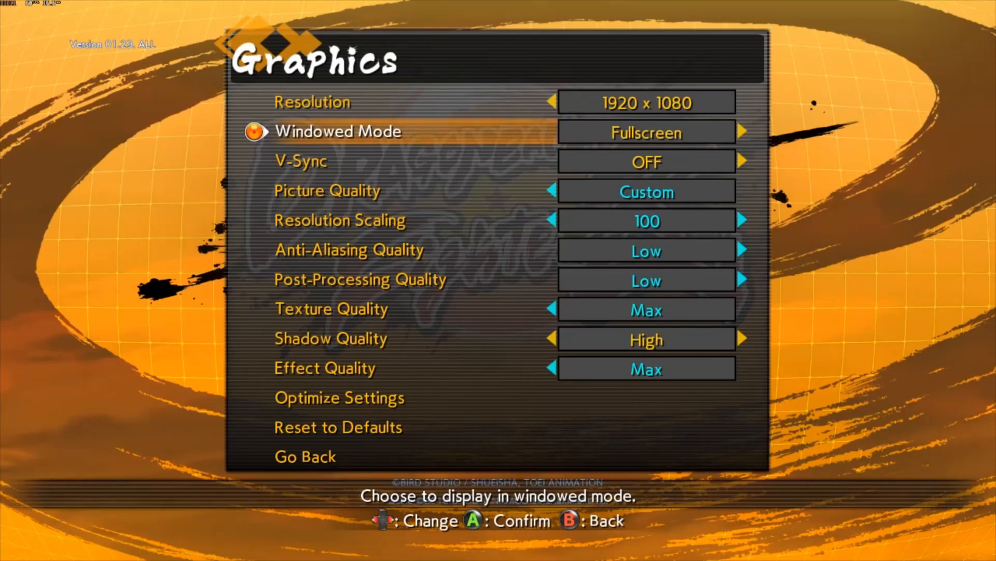